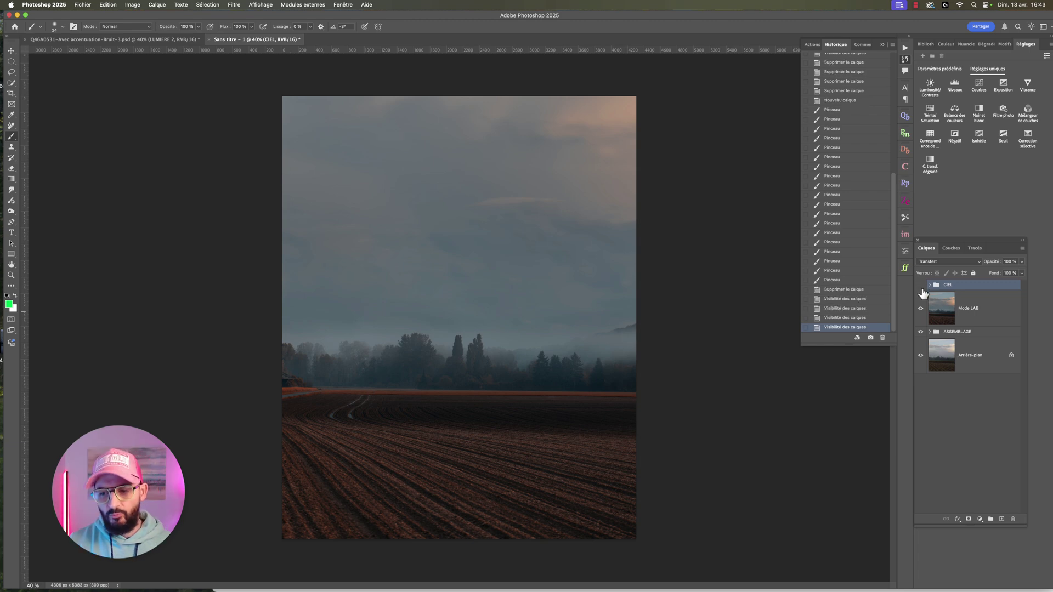
# - Hide the CIEL, Mode LAB and ASSEMBLAGE layers so only Arrière-plan shows
pyautogui.moveTo(921, 306); pyautogui.dragTo(920, 340)
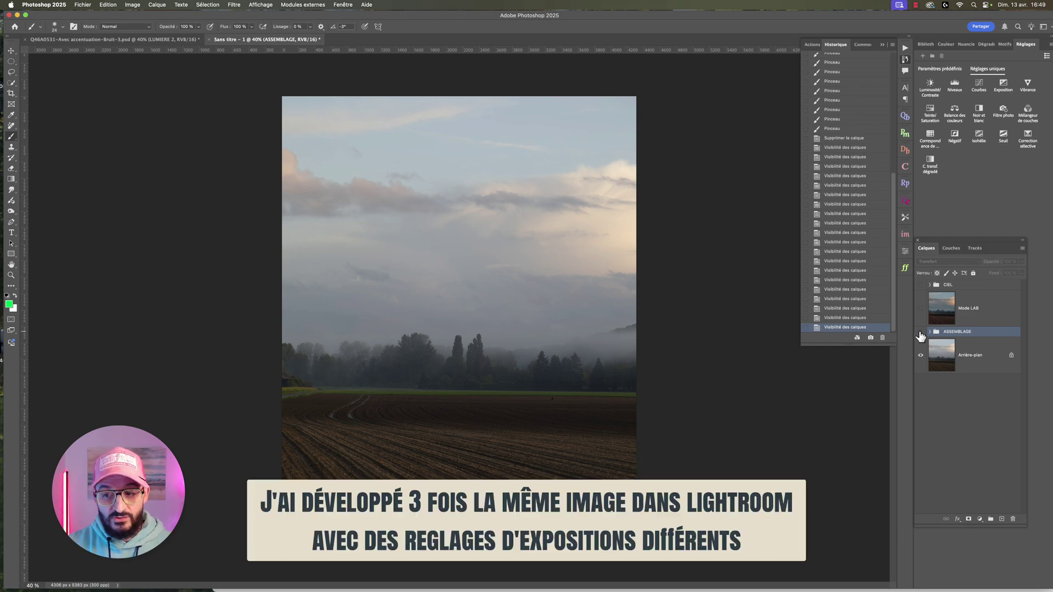
# - Show ASSEMBLAGE, Mode LAB and CIEL again, toggle CIEL to compare, and expand the CIEL group
pyautogui.click(921, 333)
pyautogui.click(920, 310)
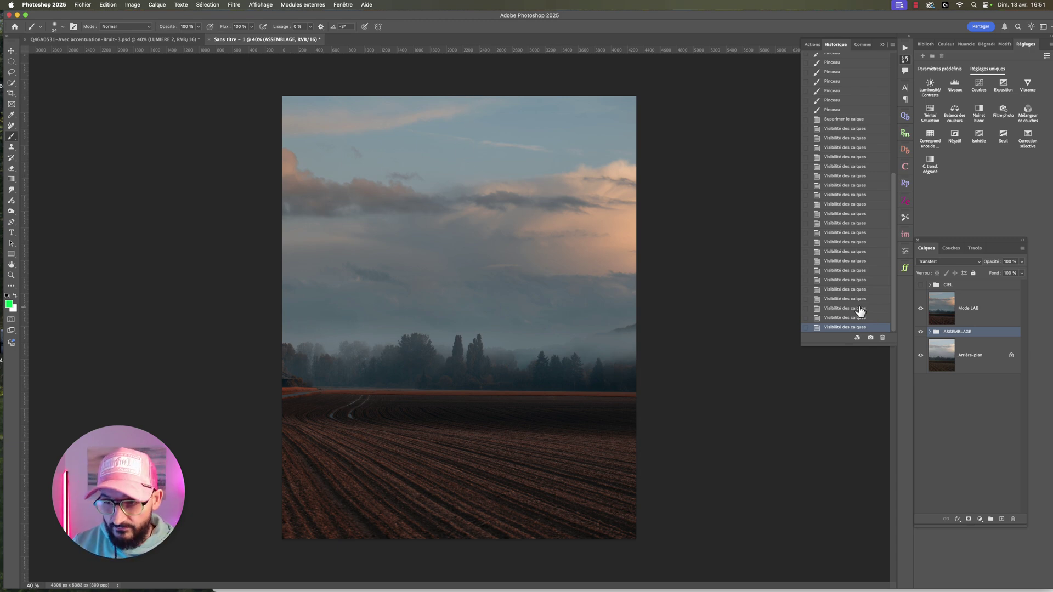
pyautogui.click(920, 285)
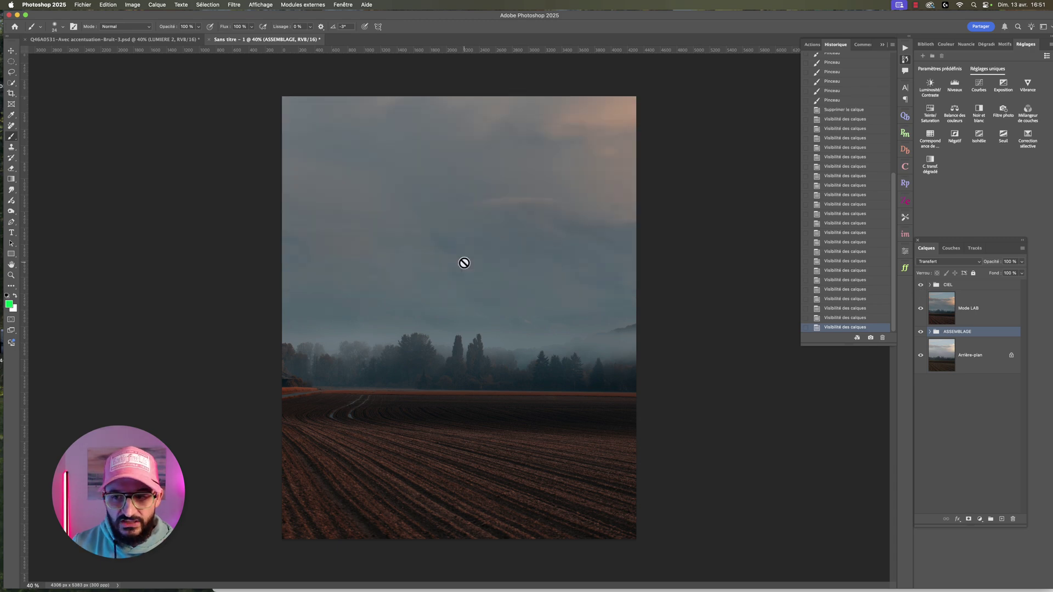
pyautogui.click(921, 286)
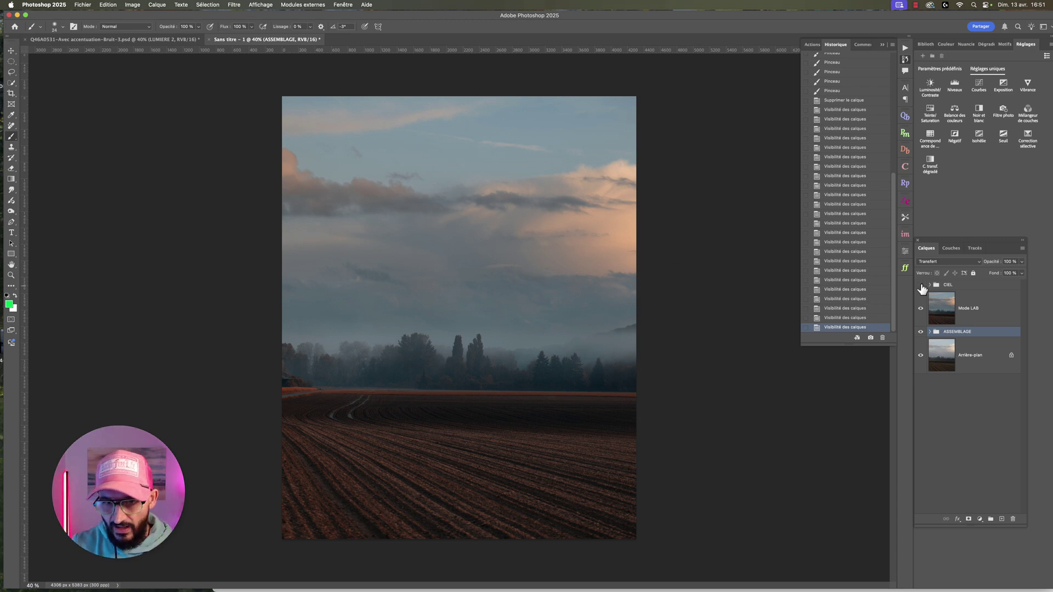
pyautogui.click(921, 286)
pyautogui.click(929, 285)
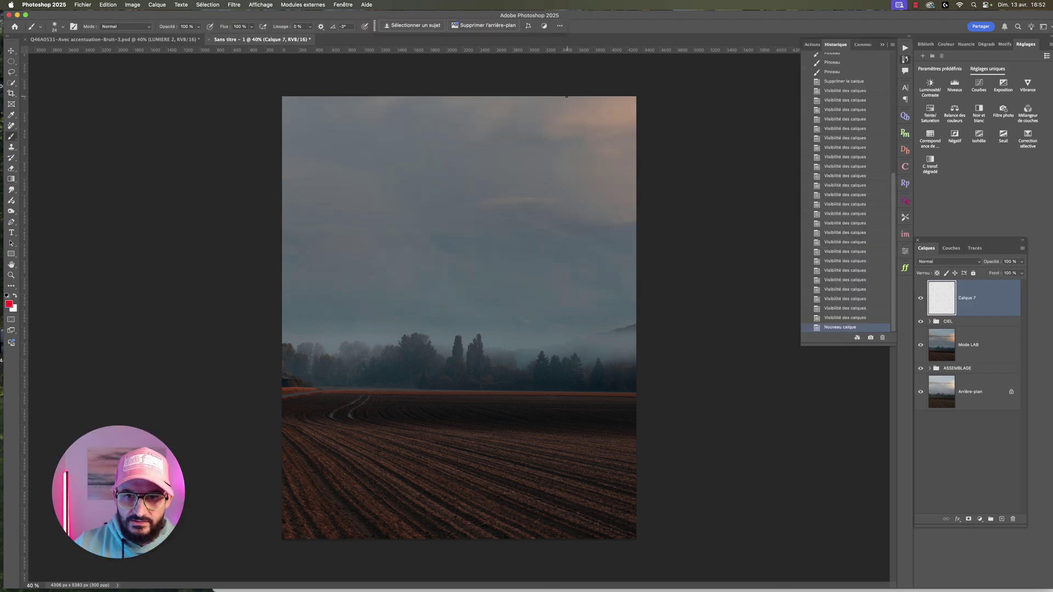
# - Loop the right tree line in red, then circle and hatch the upper-right sky
pyautogui.moveTo(637, 322); pyautogui.dragTo(607, 322)
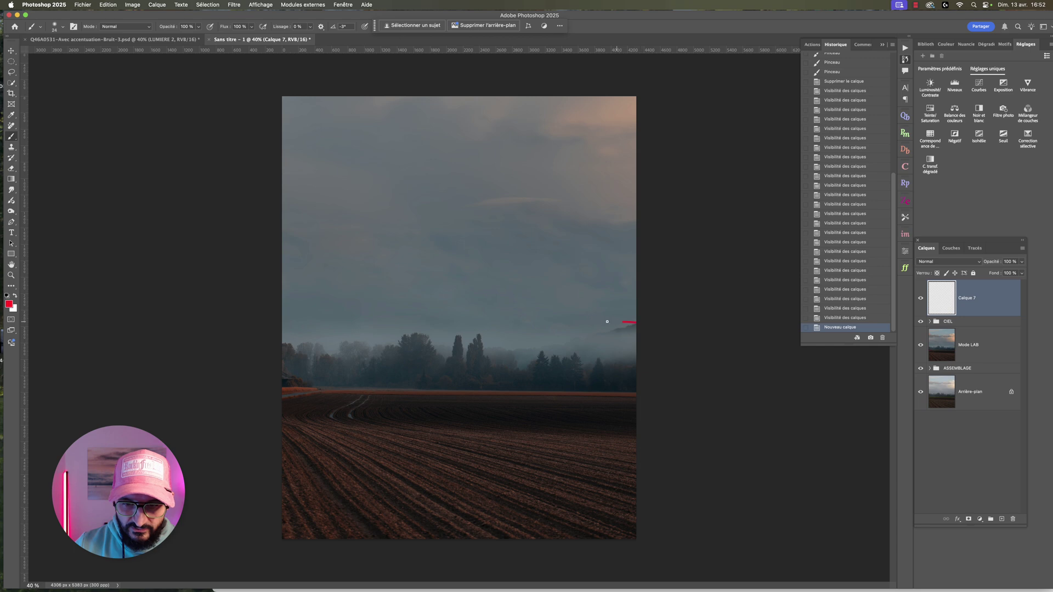
pyautogui.moveTo(528, 321)
pyautogui.mouseDown()
pyautogui.moveTo(455, 324)
pyautogui.moveTo(419, 365)
pyautogui.moveTo(461, 404)
pyautogui.moveTo(589, 407)
pyautogui.mouseUp()
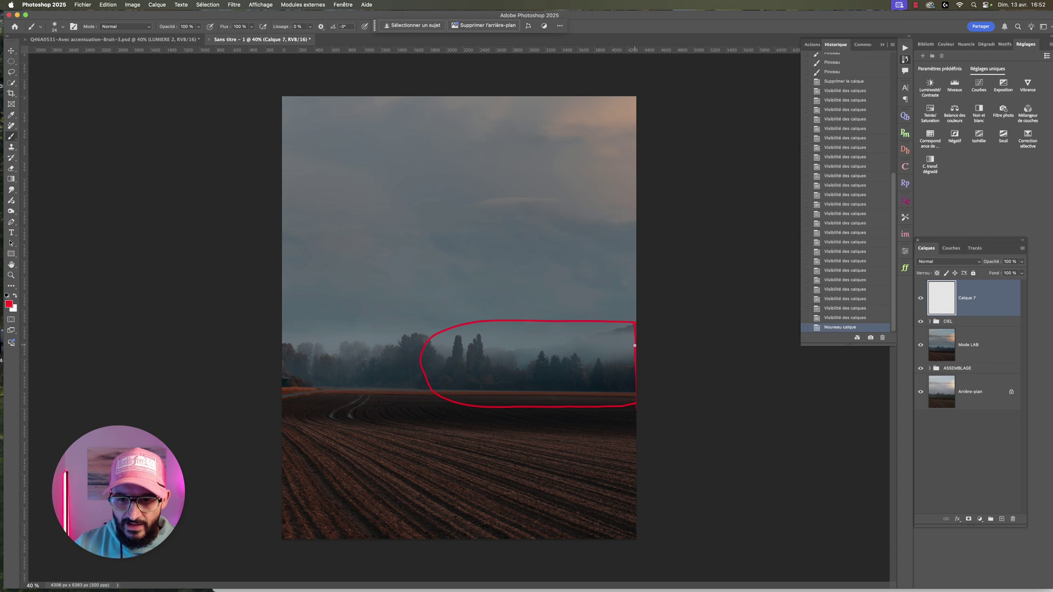
pyautogui.moveTo(634, 346); pyautogui.dragTo(634, 337)
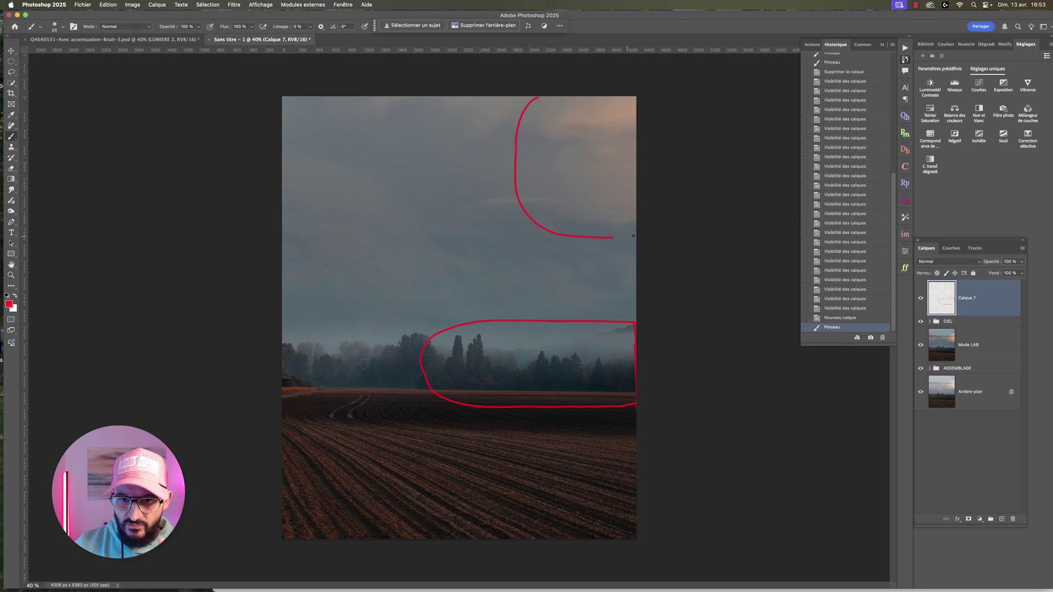
pyautogui.moveTo(516, 132); pyautogui.dragTo(672, 158)
pyautogui.moveTo(532, 117); pyautogui.dragTo(610, 105)
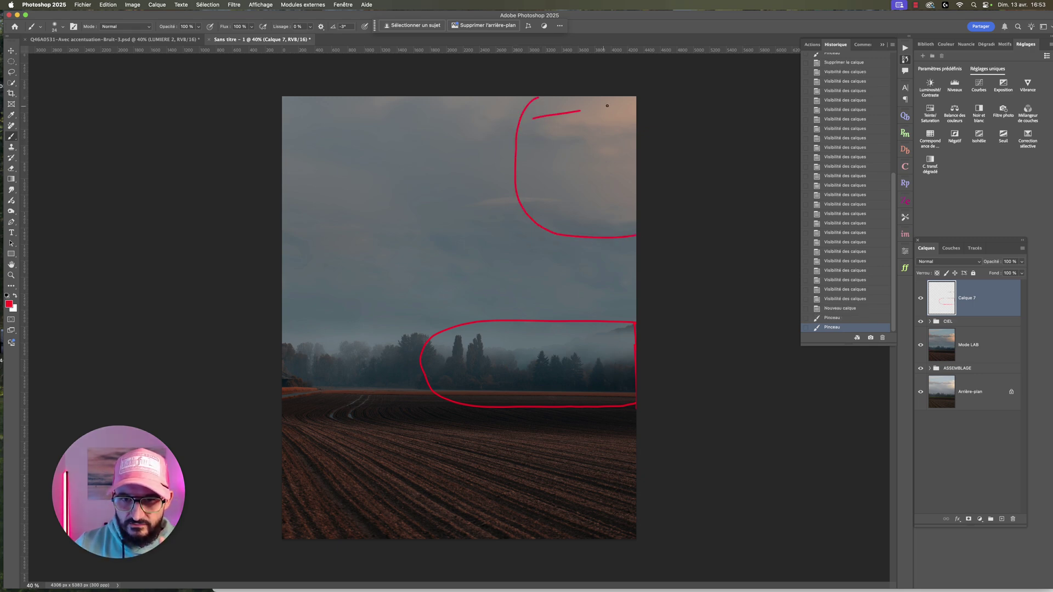
pyautogui.moveTo(569, 149); pyautogui.dragTo(607, 144)
pyautogui.moveTo(561, 196); pyautogui.dragTo(608, 194)
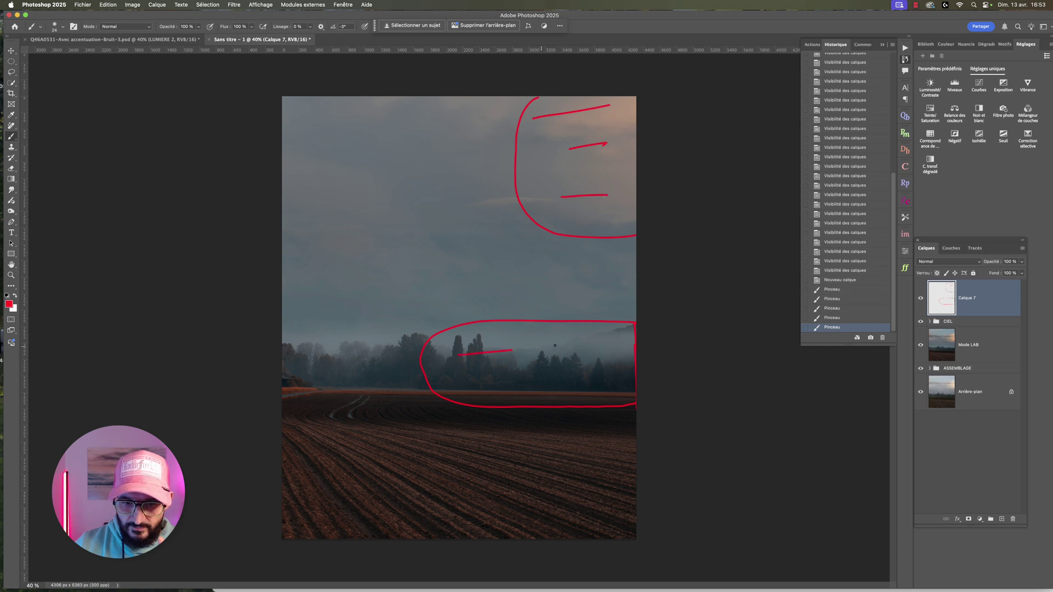
# - Add red lines across the tree line, then circle and hatch the lower field
pyautogui.moveTo(554, 345); pyautogui.dragTo(562, 345)
pyautogui.moveTo(504, 388)
pyautogui.mouseDown()
pyautogui.moveTo(582, 376)
pyautogui.moveTo(620, 383)
pyautogui.mouseUp()
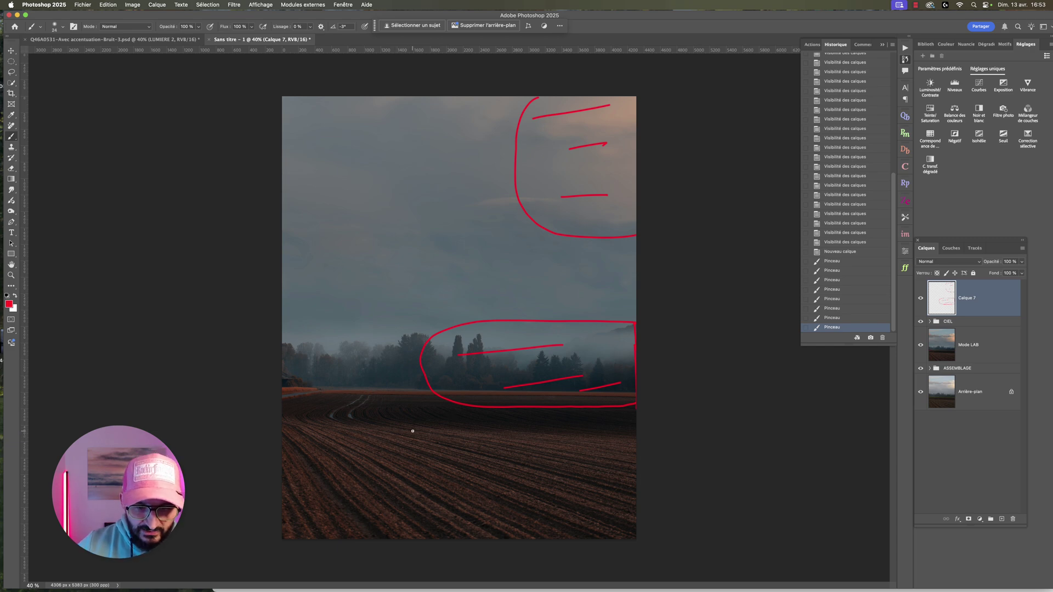
pyautogui.moveTo(324, 473); pyautogui.dragTo(399, 547)
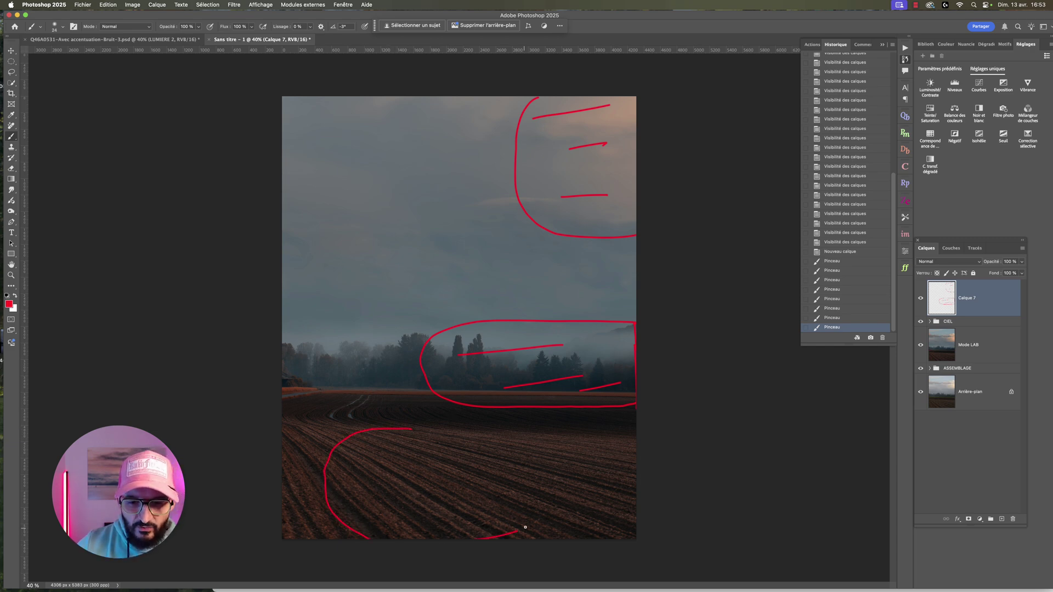
pyautogui.moveTo(498, 426)
pyautogui.mouseDown()
pyautogui.moveTo(411, 428)
pyautogui.moveTo(430, 438)
pyautogui.mouseUp()
pyautogui.moveTo(394, 501); pyautogui.dragTo(462, 467)
pyautogui.moveTo(437, 533); pyautogui.dragTo(523, 493)
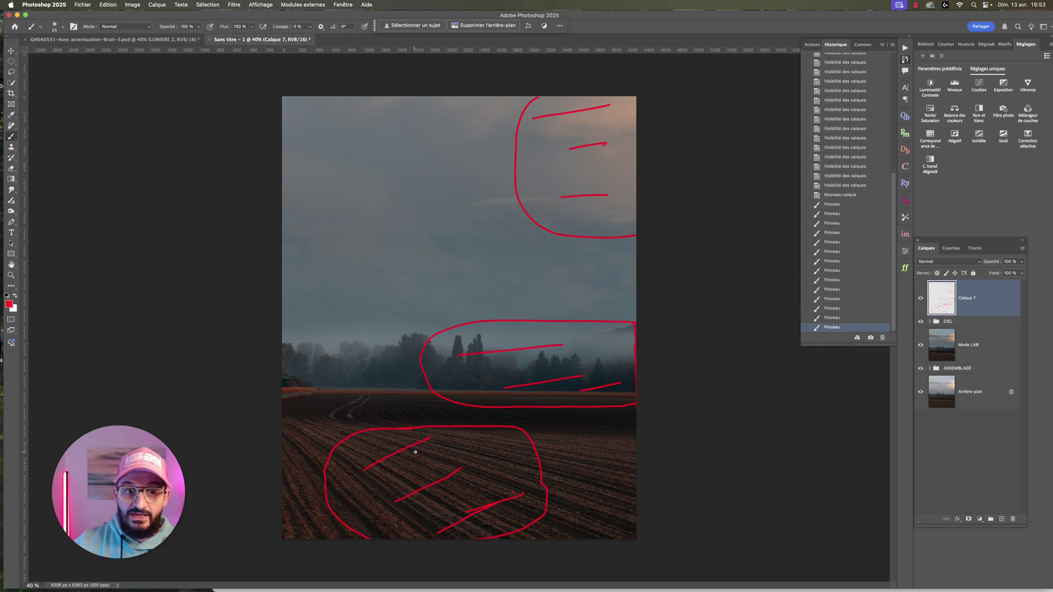
pyautogui.click(8, 304)
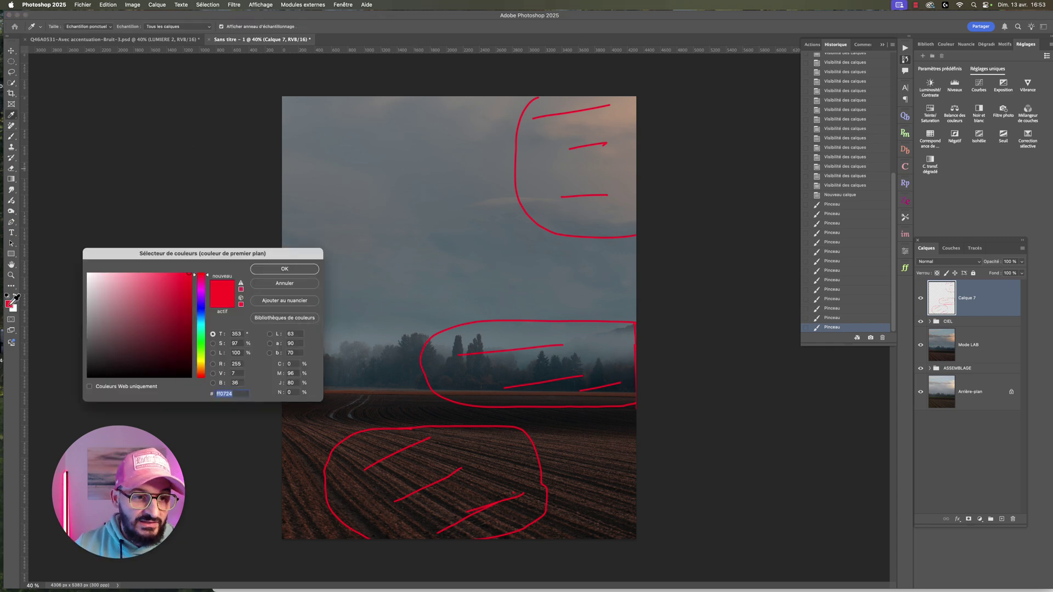
# - Switch the brush colour to blue-violet and draw diagonal marks across the upper-left sky
pyautogui.click(202, 305)
pyautogui.click(285, 268)
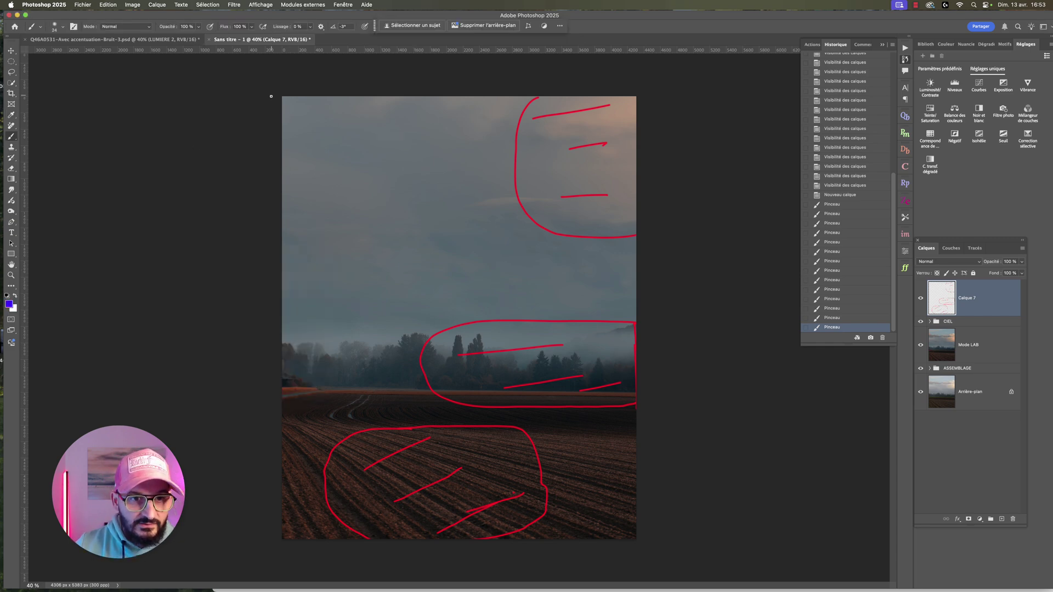
pyautogui.moveTo(301, 113); pyautogui.dragTo(347, 97)
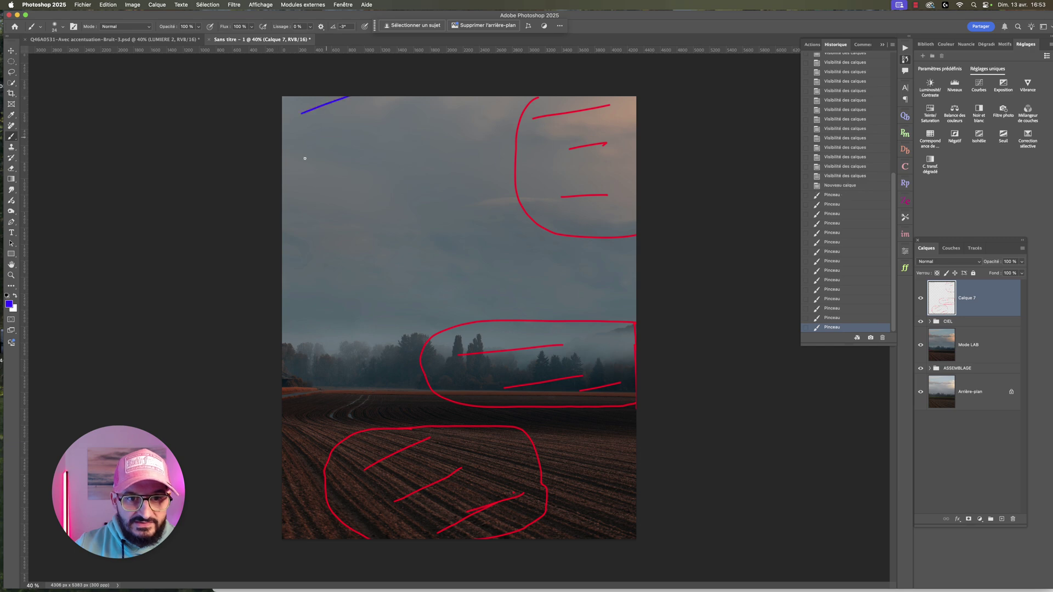
pyautogui.moveTo(282, 166); pyautogui.dragTo(397, 100)
pyautogui.moveTo(398, 164); pyautogui.dragTo(437, 141)
pyautogui.moveTo(294, 268); pyautogui.dragTo(425, 205)
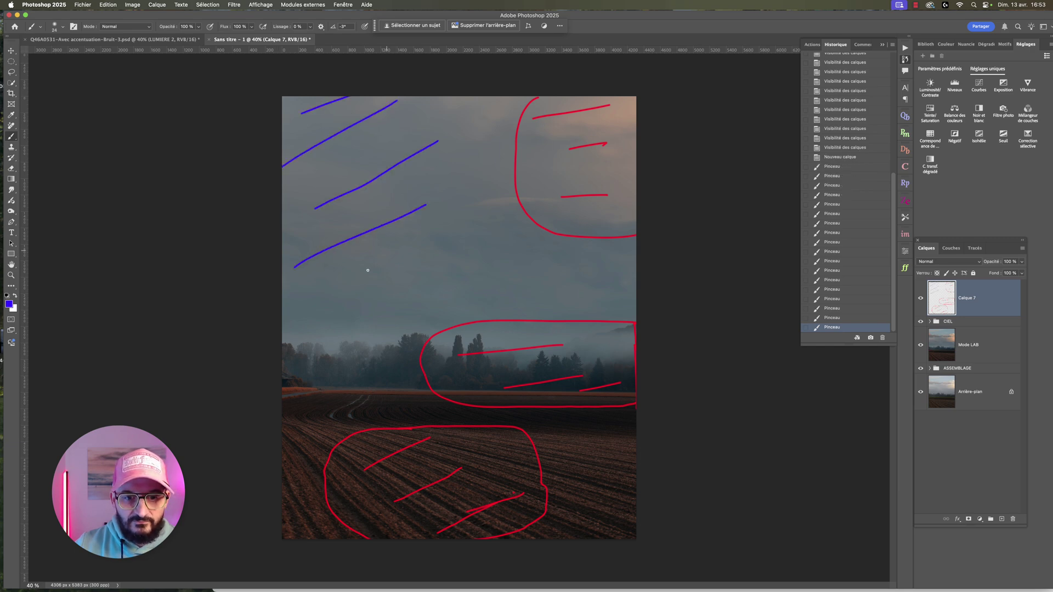
pyautogui.moveTo(351, 283); pyautogui.dragTo(443, 242)
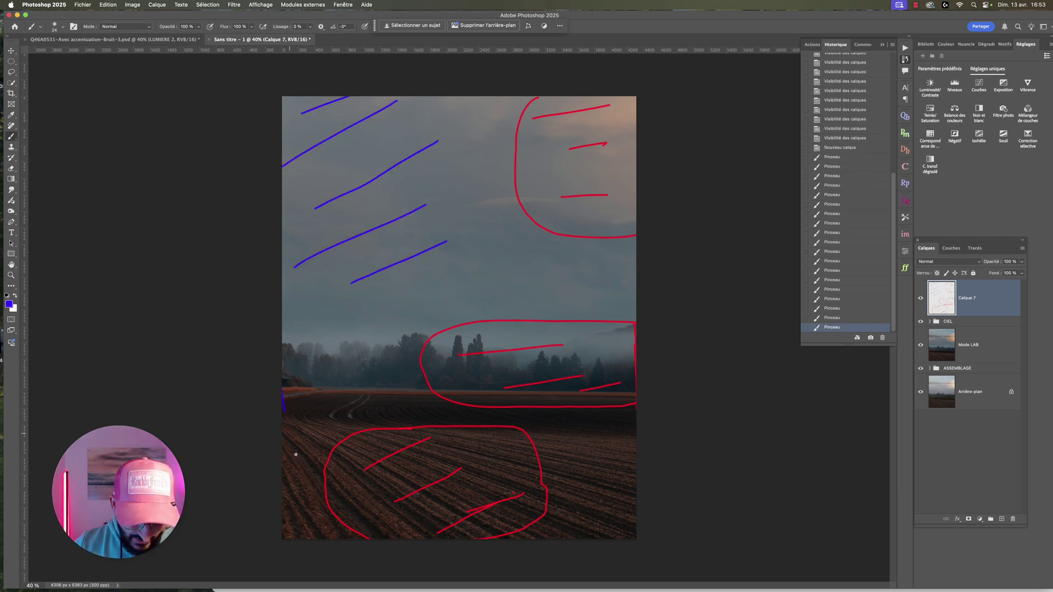
# - Mark the lower-left and lower-right field edges in blue, then hide Calque 7
pyautogui.moveTo(283, 391)
pyautogui.mouseDown()
pyautogui.moveTo(306, 471)
pyautogui.moveTo(302, 538)
pyautogui.mouseUp()
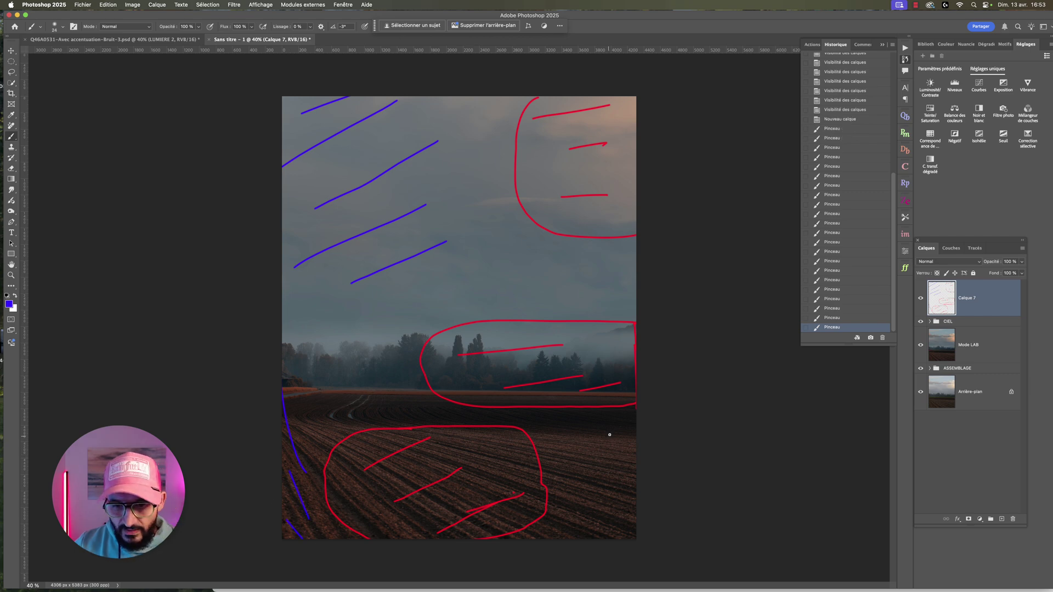
pyautogui.moveTo(585, 448); pyautogui.dragTo(566, 467)
pyautogui.moveTo(589, 506)
pyautogui.mouseDown()
pyautogui.moveTo(603, 534)
pyautogui.moveTo(620, 537)
pyautogui.mouseUp()
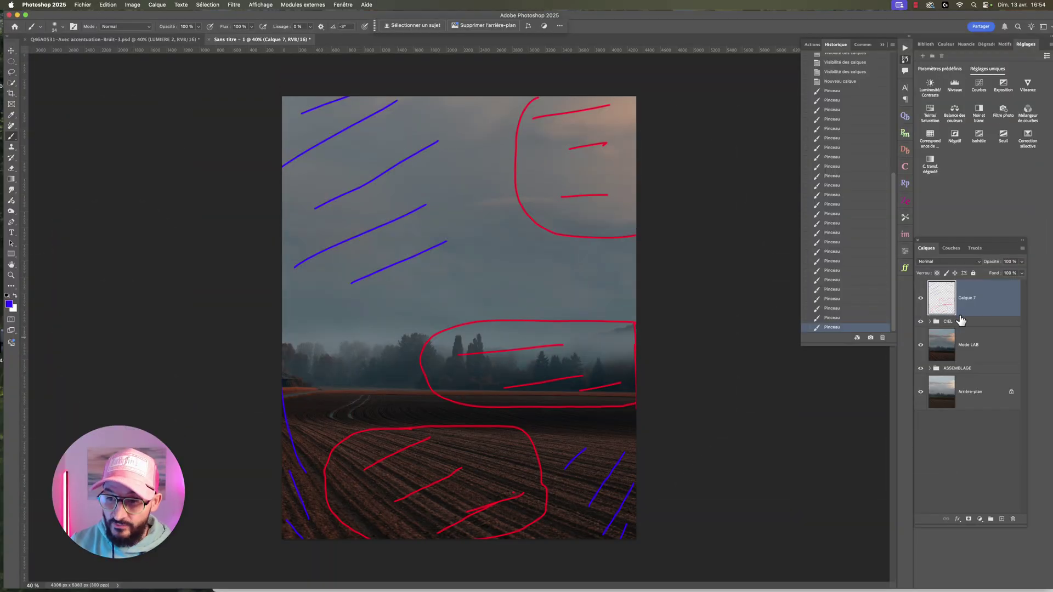
pyautogui.click(921, 302)
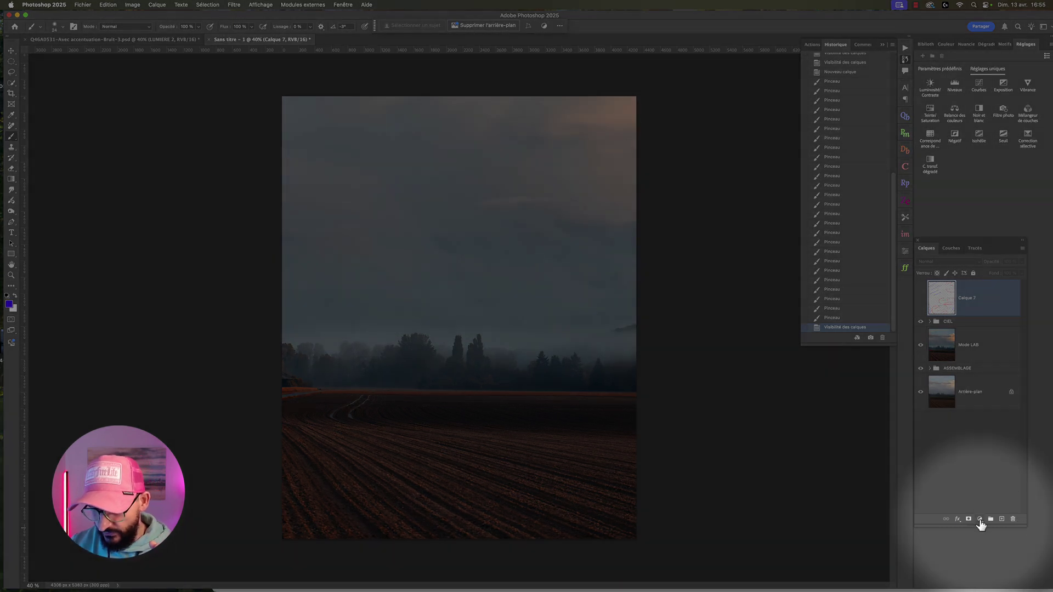
# - Add a neutral grey (7f7f7f) solid-colour fill layer, Fond 1, blended as Densité couleur
pyautogui.click(979, 518)
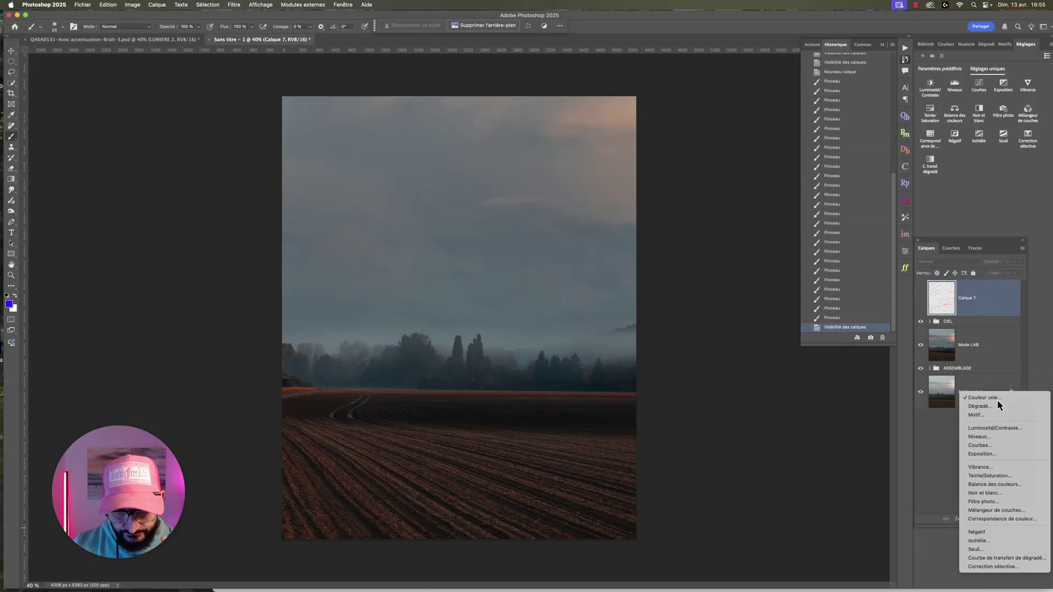
pyautogui.click(996, 399)
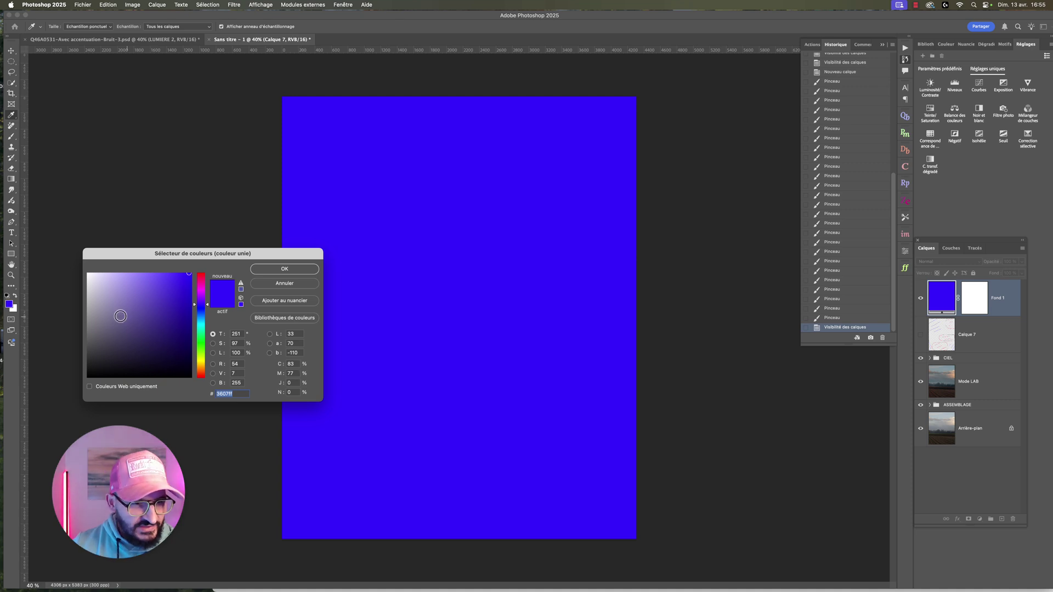
pyautogui.click(87, 324)
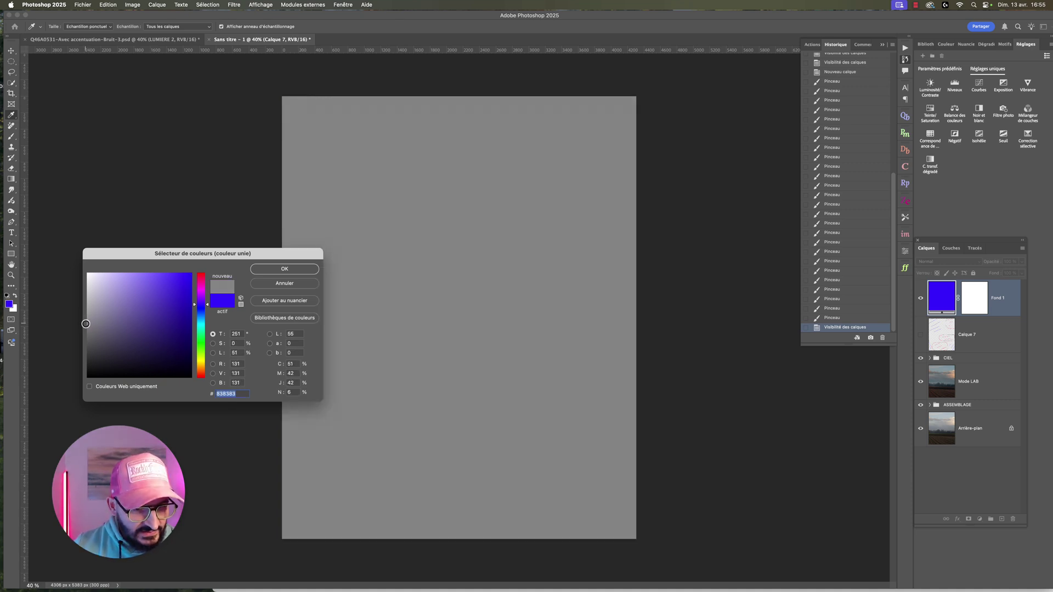
pyautogui.moveTo(86, 323); pyautogui.dragTo(85, 326)
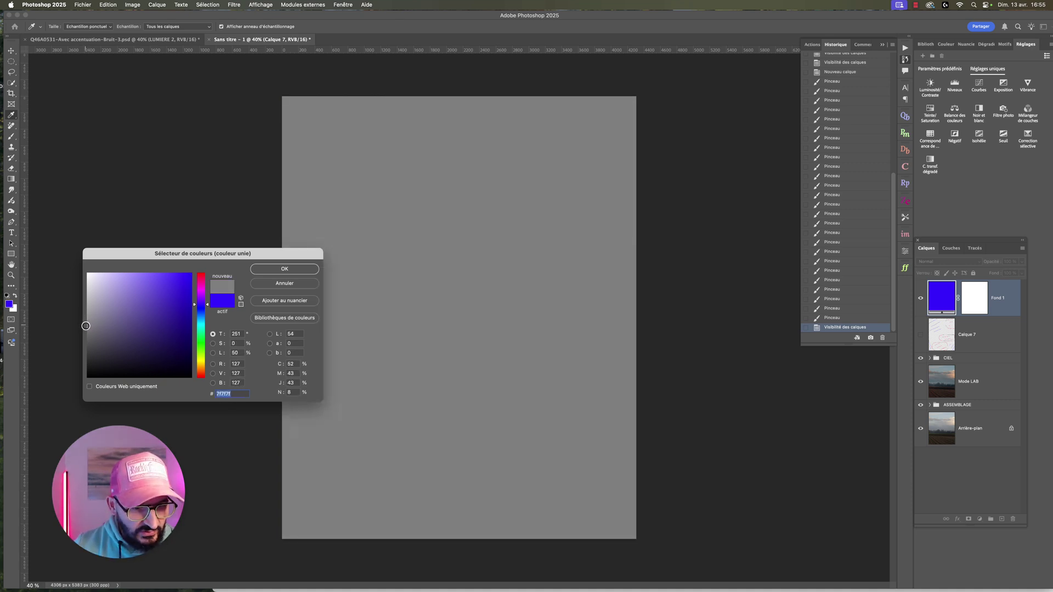
pyautogui.click(283, 269)
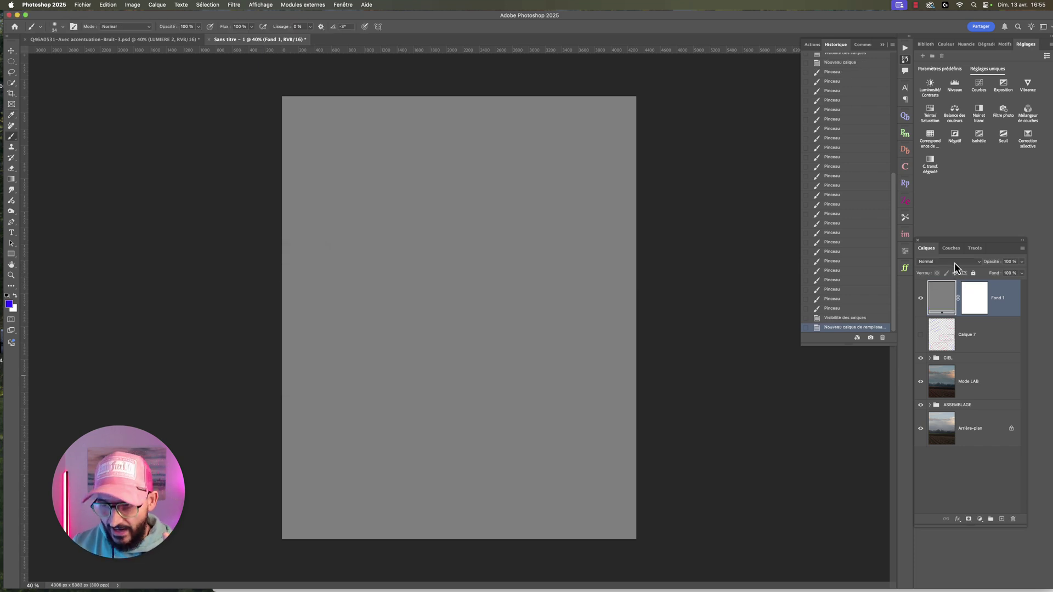
pyautogui.click(954, 261)
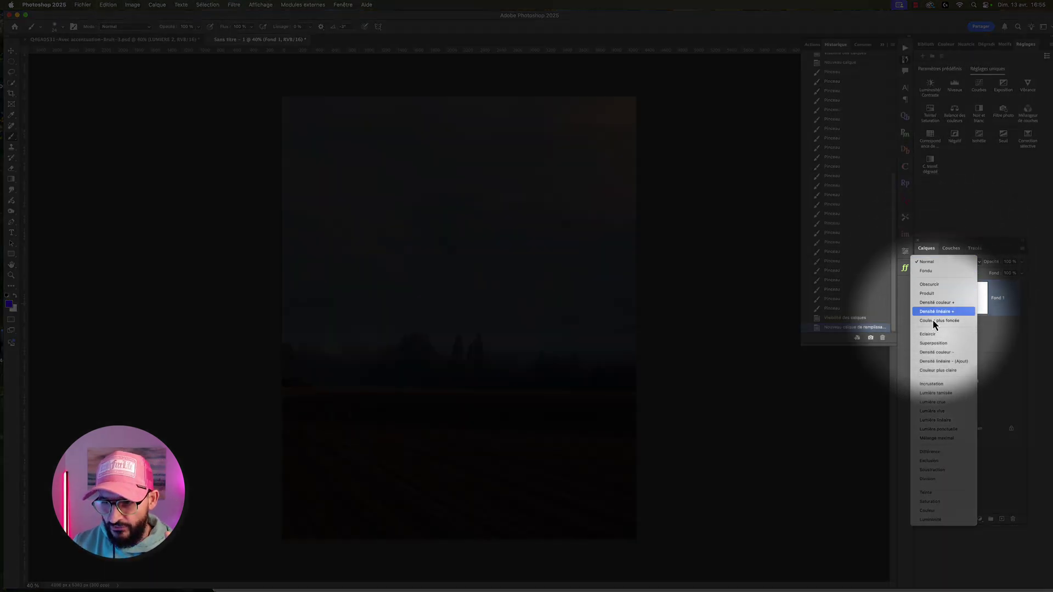
pyautogui.click(942, 352)
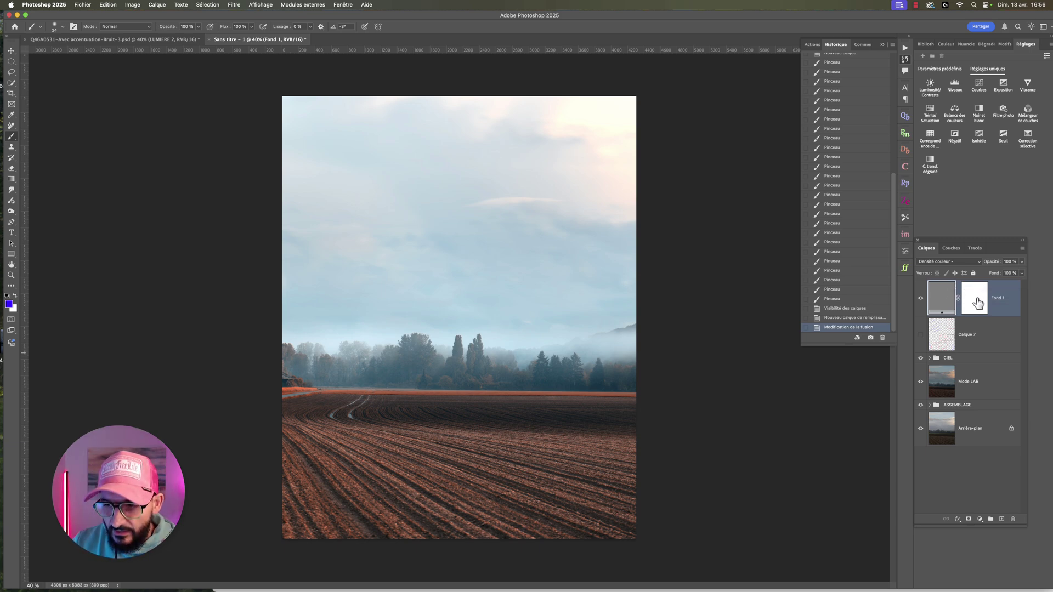
# - Change Fond 1's fill to black (000000), toggling the layer to compare
pyautogui.doubleClick(940, 301)
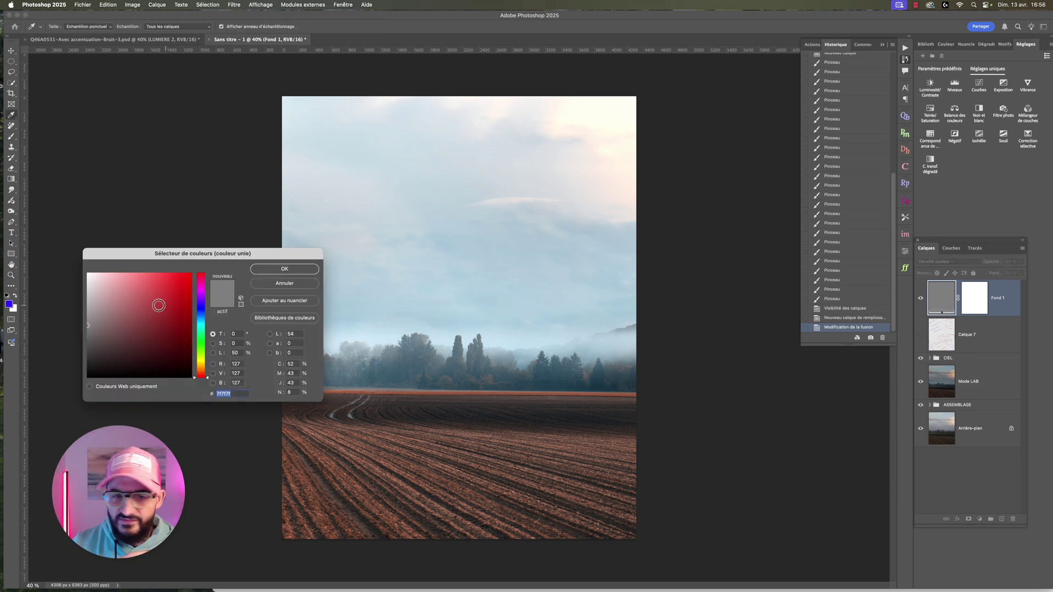
pyautogui.moveTo(88, 324); pyautogui.dragTo(79, 382)
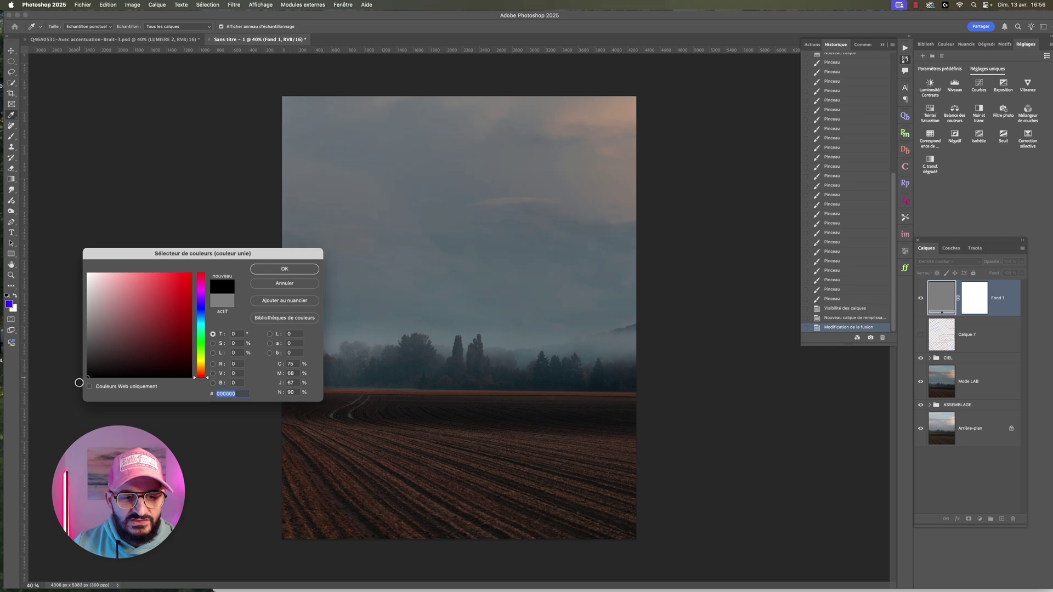
pyautogui.click(284, 269)
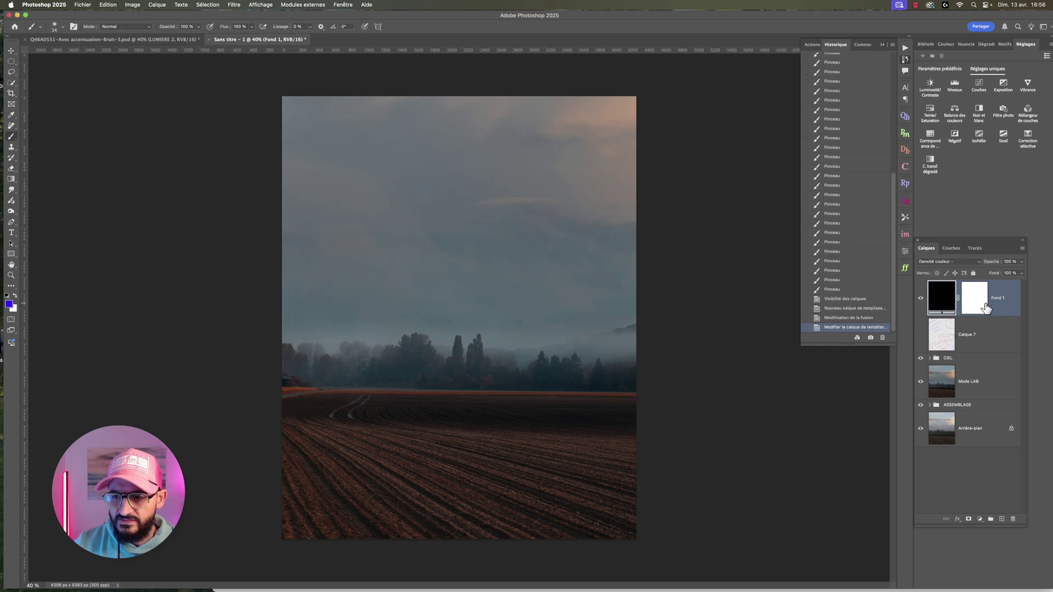
pyautogui.click(920, 299)
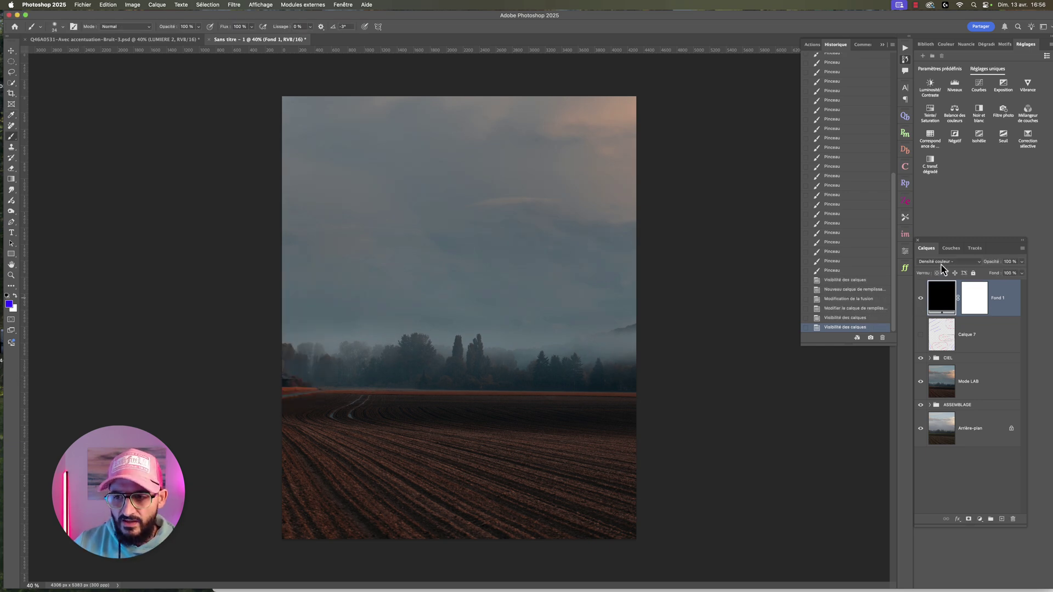
pyautogui.click(941, 264)
pyautogui.click(935, 298)
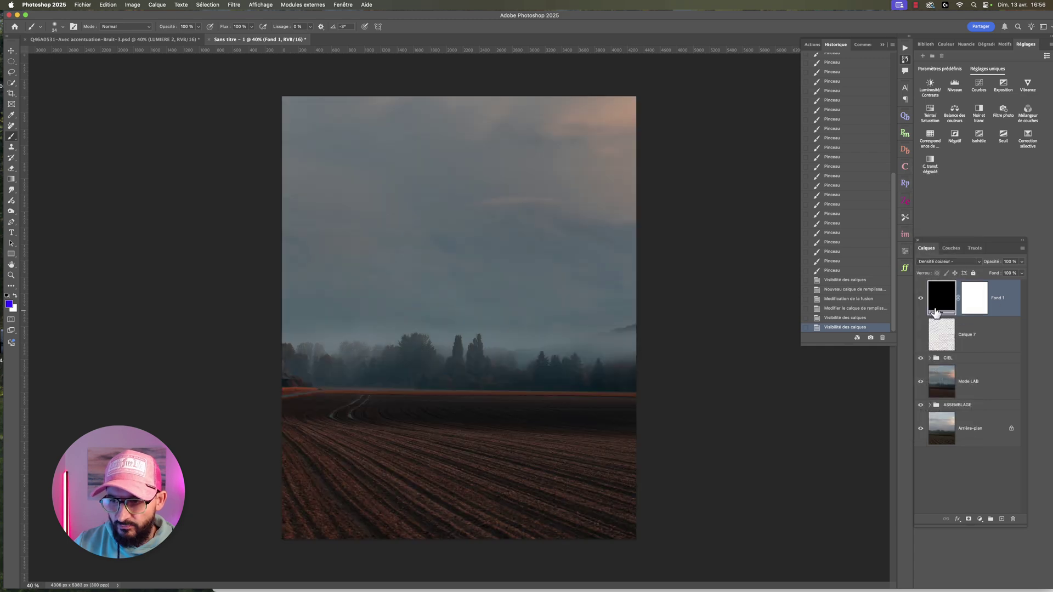
# - Try Fond 1's fill from near-black up to white, then settle on a mid grey
pyautogui.doubleClick(935, 298)
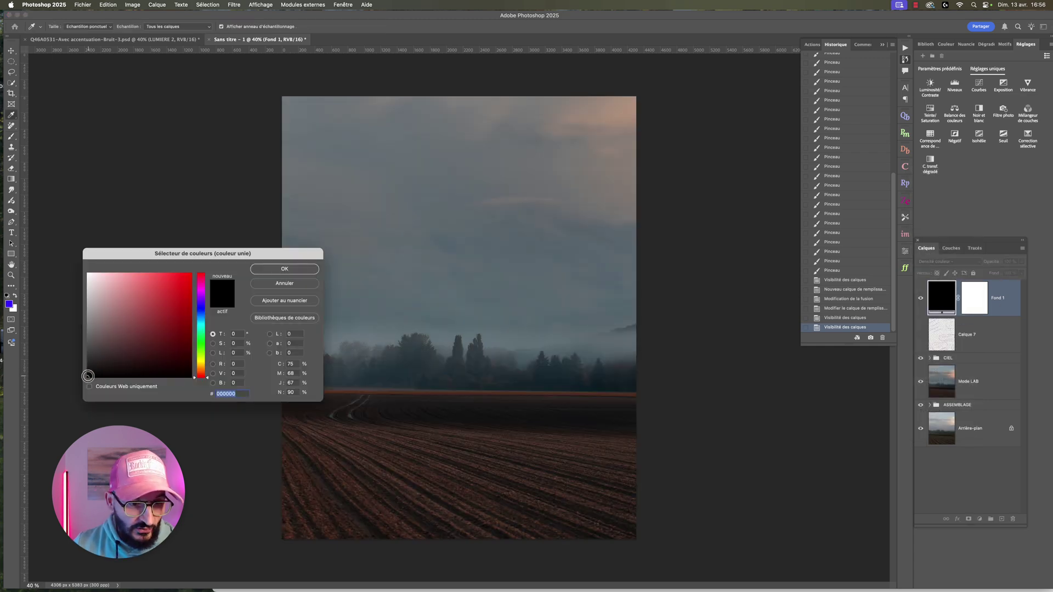
pyautogui.click(88, 376)
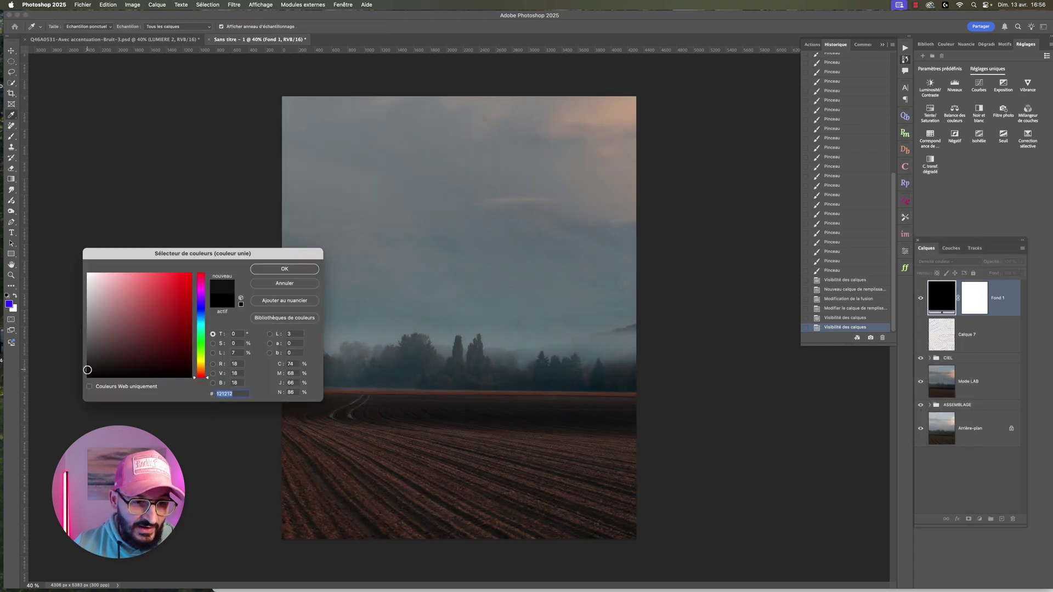
pyautogui.moveTo(87, 369); pyautogui.dragTo(88, 277)
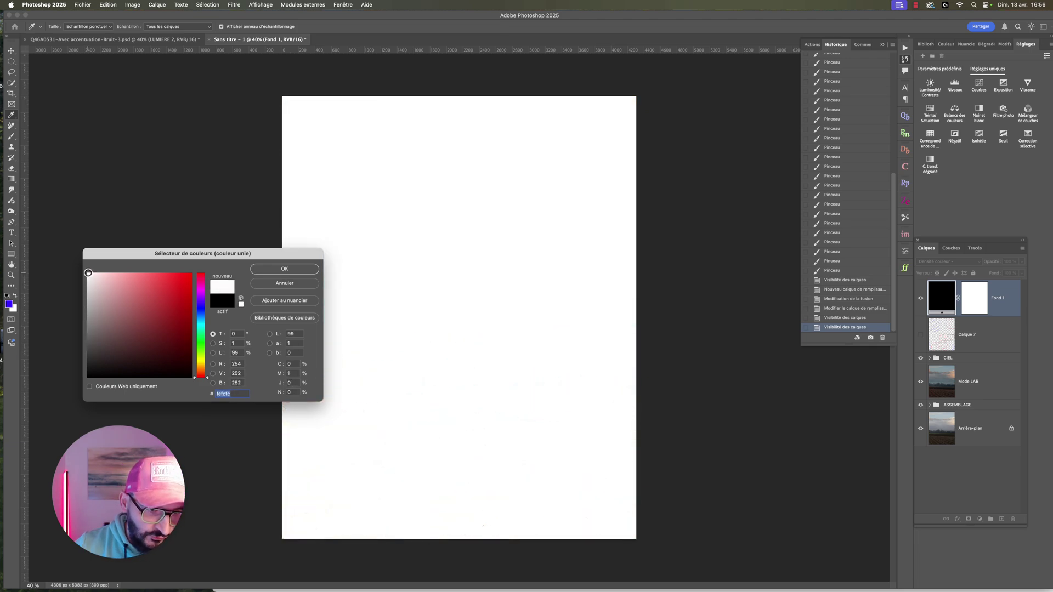
pyautogui.moveTo(88, 273); pyautogui.dragTo(87, 333)
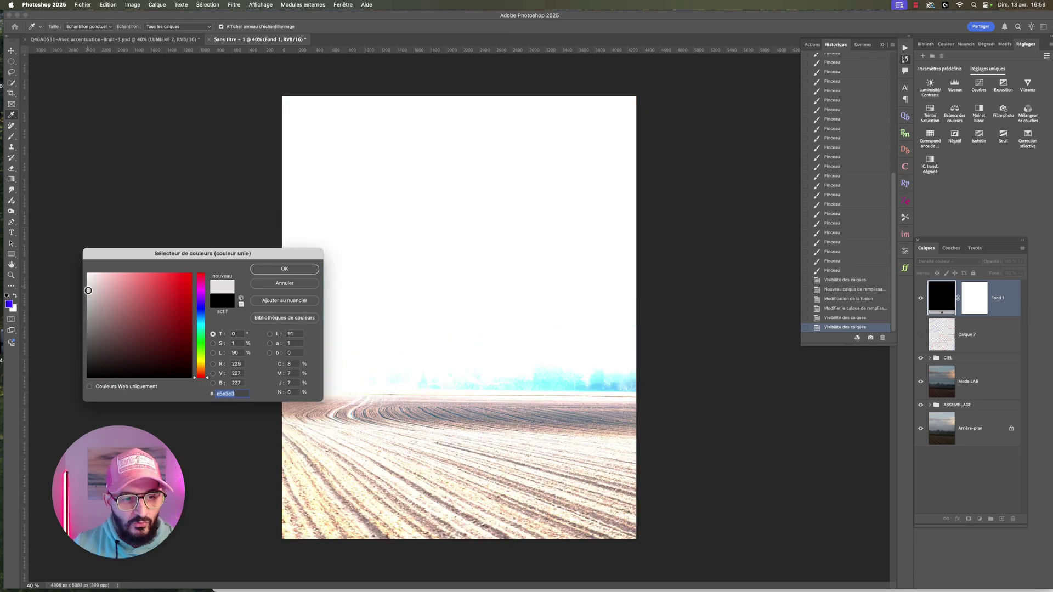
pyautogui.press('Return')
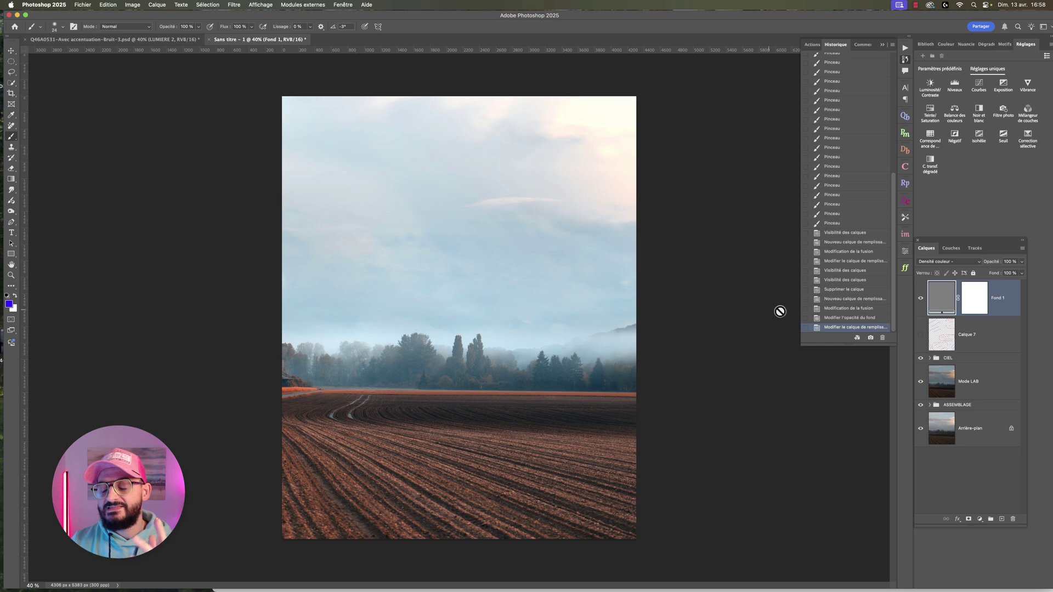
# - Retune Fond 1's grey fill through lighter and darker shades, ending at 808080
pyautogui.doubleClick(941, 297)
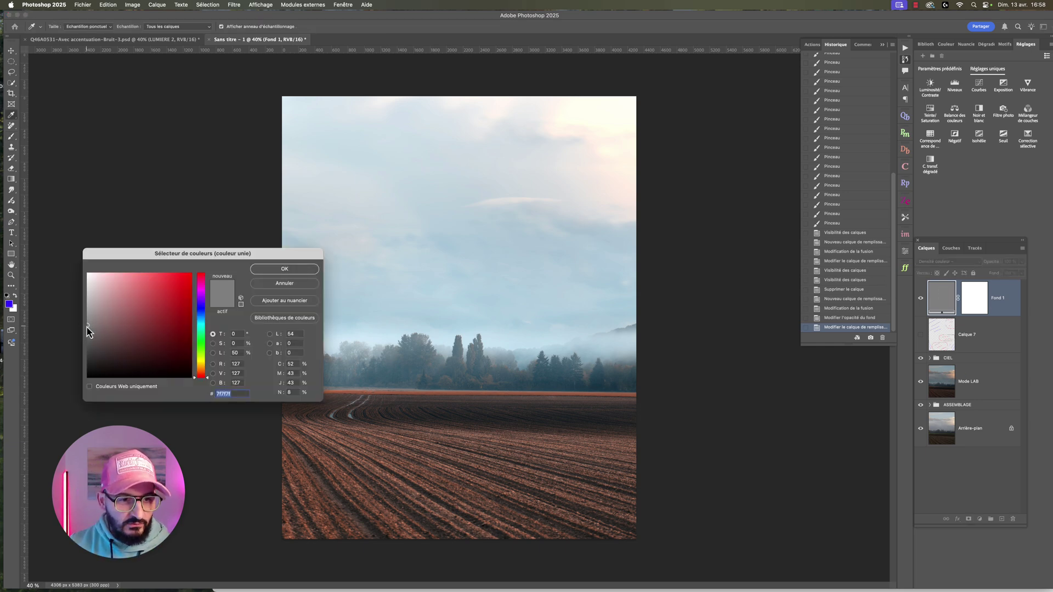
pyautogui.moveTo(87, 327); pyautogui.dragTo(81, 326)
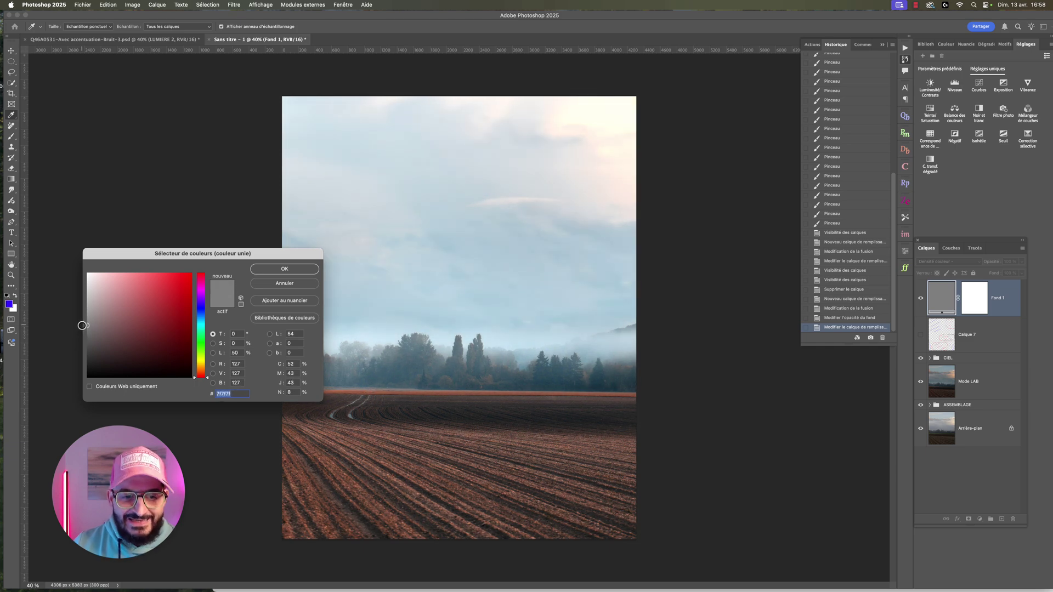
pyautogui.moveTo(82, 325)
pyautogui.mouseDown()
pyautogui.moveTo(82, 305)
pyautogui.moveTo(85, 332)
pyautogui.mouseUp()
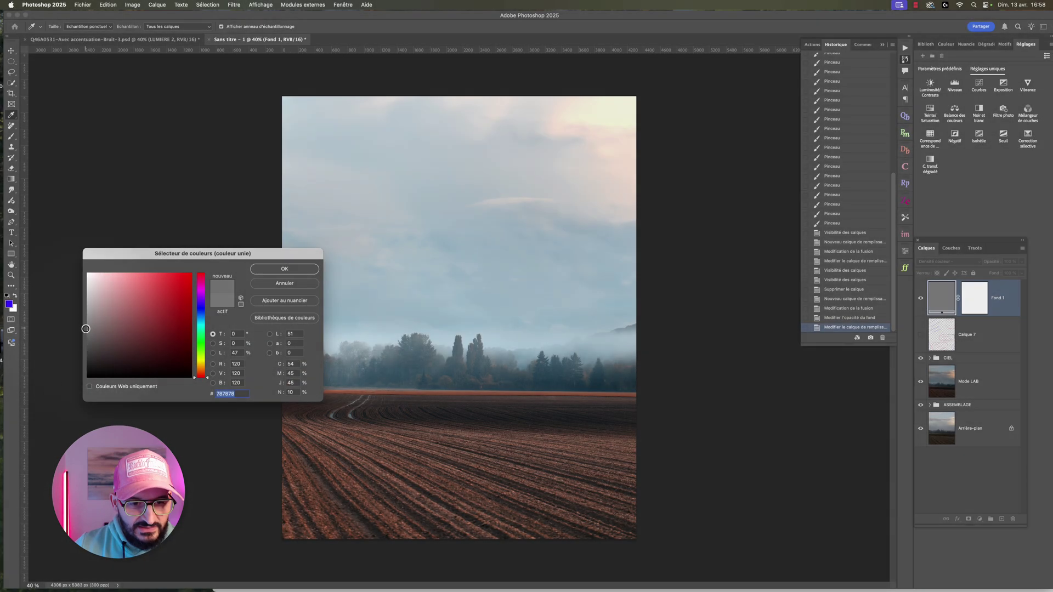
pyautogui.click(86, 327)
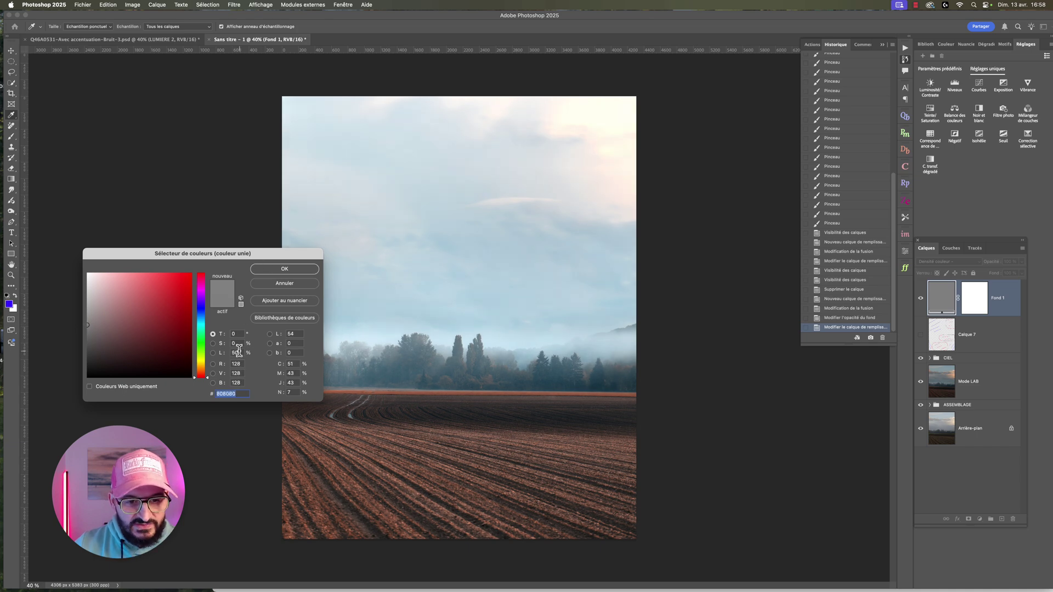
# - Confirm the mid-grey fill and delete Fond 1's existing layer mask
pyautogui.click(291, 272)
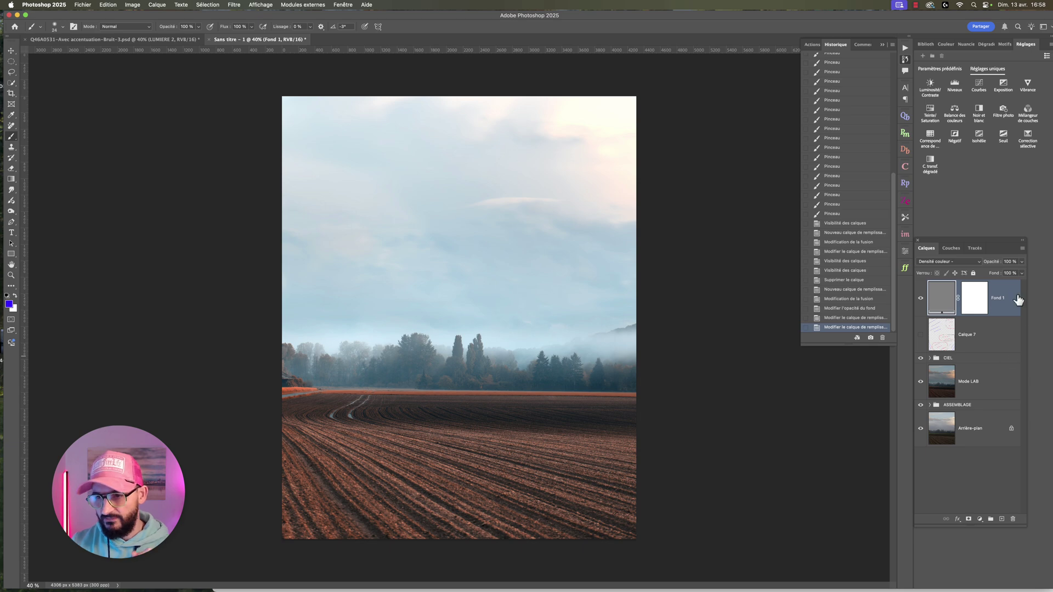
pyautogui.rightClick(975, 300)
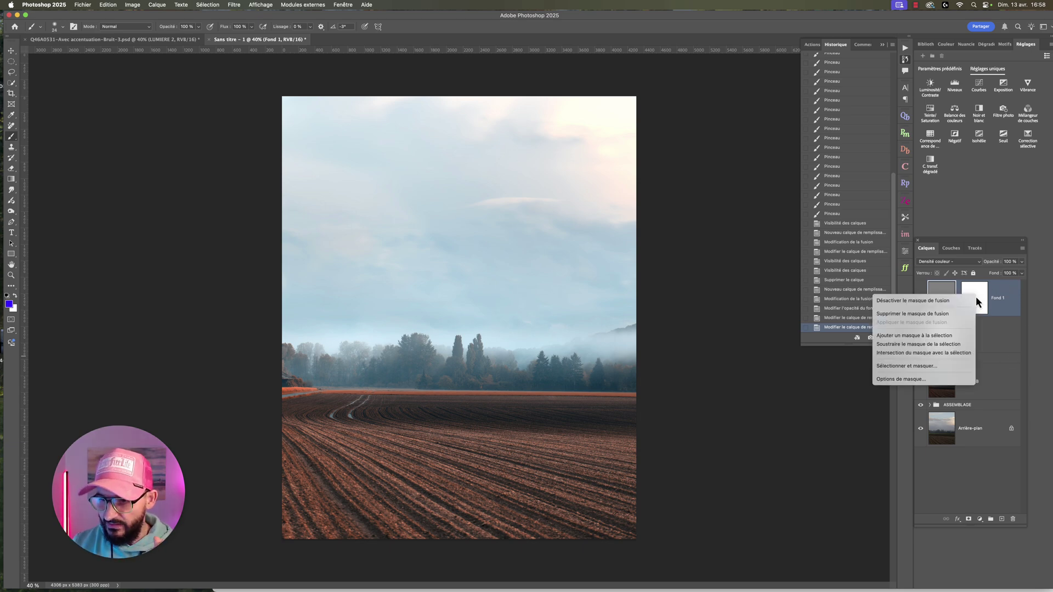
pyautogui.click(946, 314)
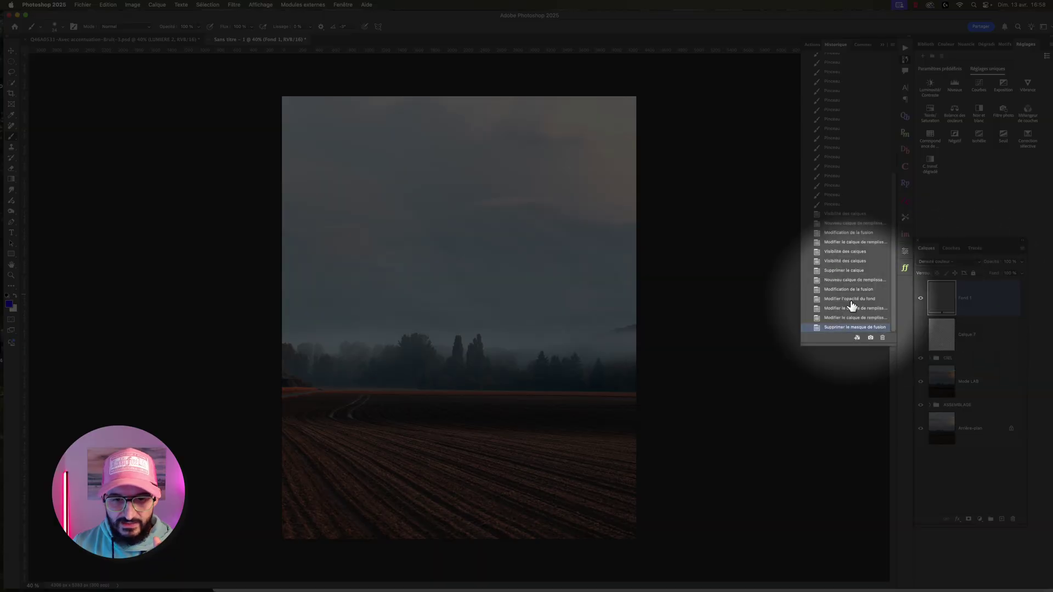
# - Draw an elliptical marquee selection around the right tree line
pyautogui.click(12, 62)
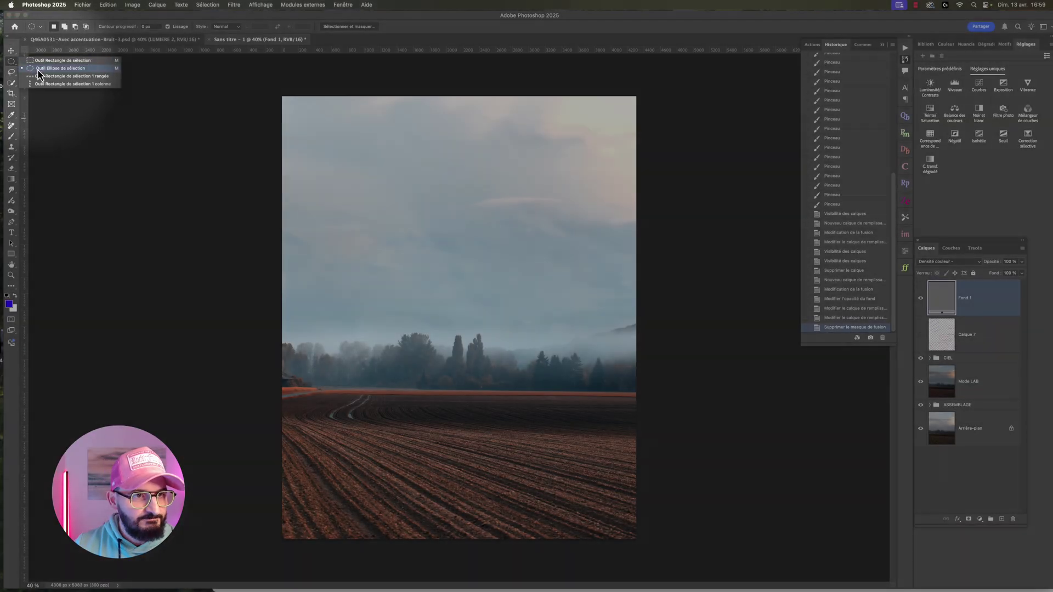
pyautogui.click(60, 68)
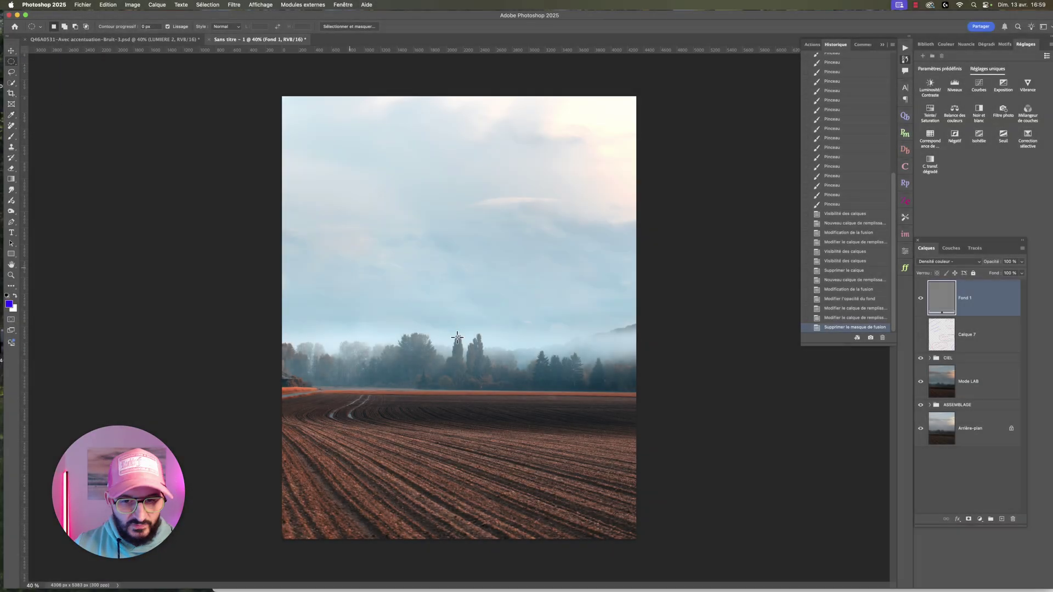
pyautogui.moveTo(433, 320); pyautogui.dragTo(724, 421)
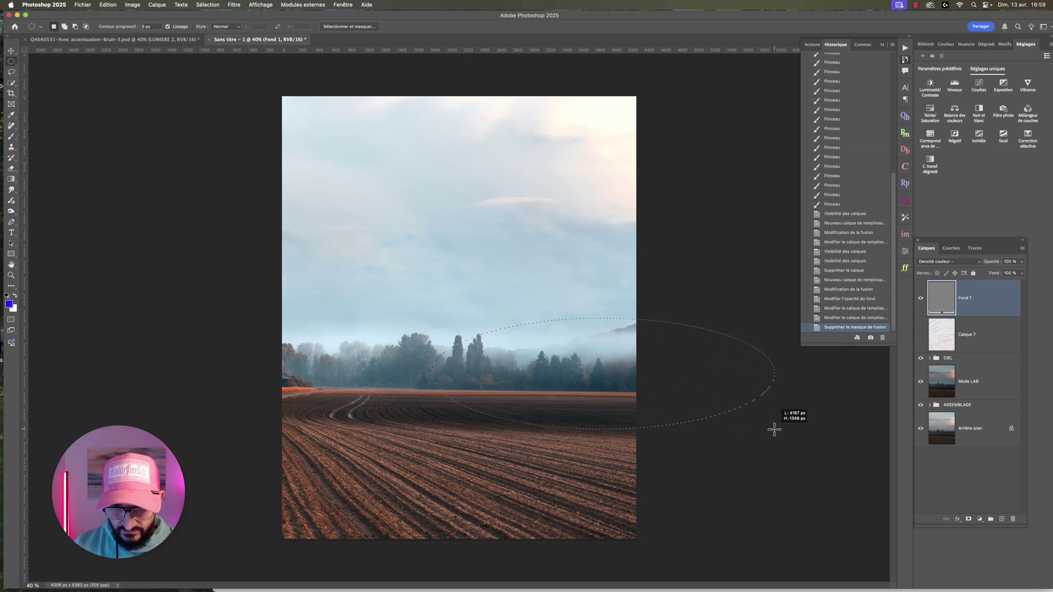
pyautogui.moveTo(725, 421); pyautogui.dragTo(773, 430)
pyautogui.moveTo(606, 384)
pyautogui.mouseDown()
pyautogui.moveTo(570, 362)
pyautogui.moveTo(610, 363)
pyautogui.moveTo(433, 362)
pyautogui.moveTo(587, 366)
pyautogui.moveTo(597, 357)
pyautogui.moveTo(583, 364)
pyautogui.mouseUp()
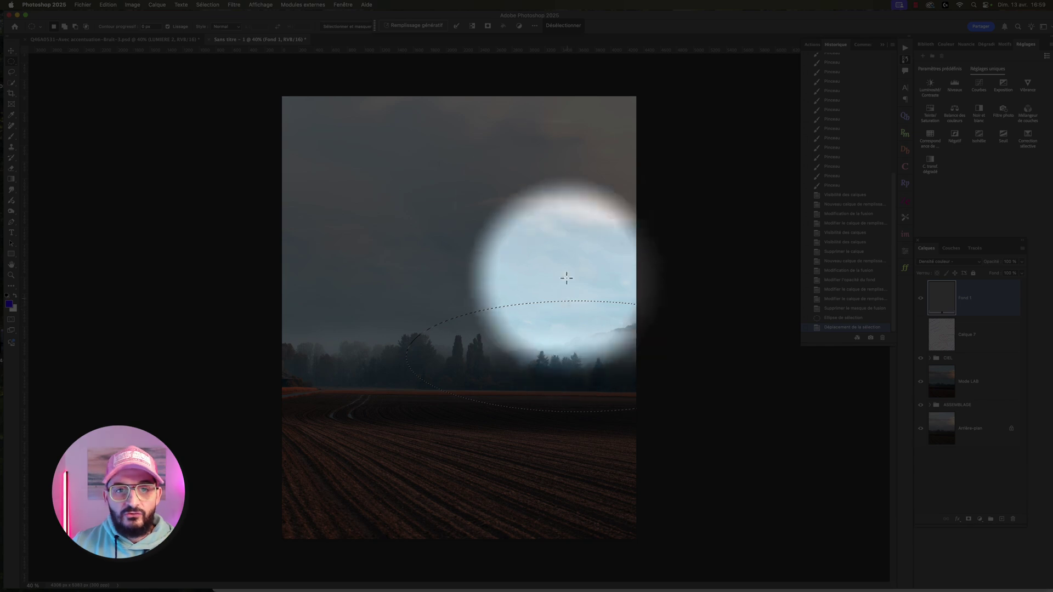
# - Feather the ellipse by about 717.6 px in Sélectionner et masquer
pyautogui.click(336, 26)
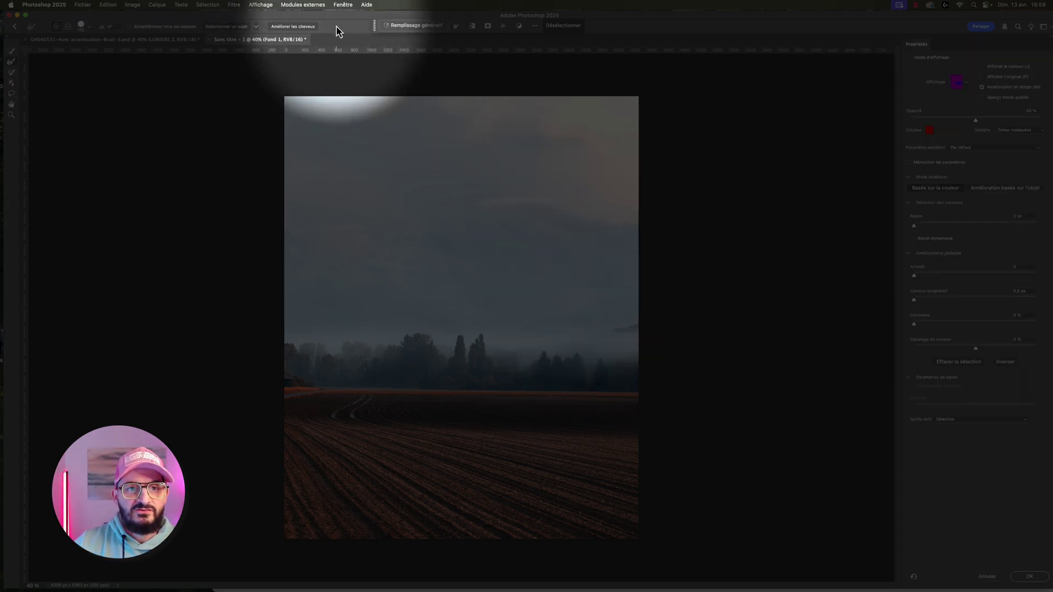
pyautogui.click(1029, 299)
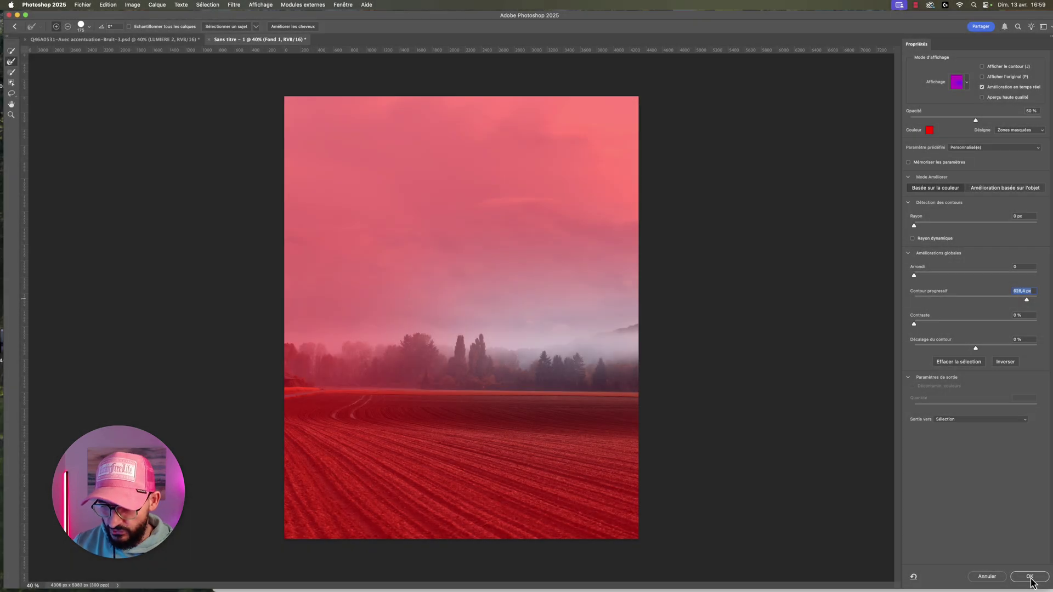
pyautogui.click(1030, 577)
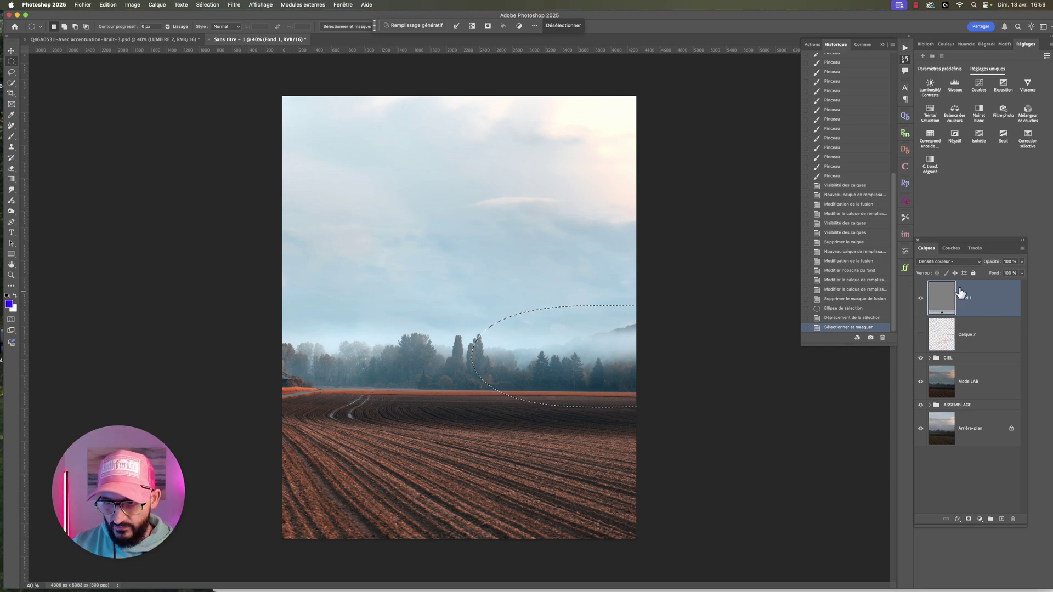
# - Add the feathered ellipse as Fond 1's layer mask and toggle the layer to compare
pyautogui.click(968, 520)
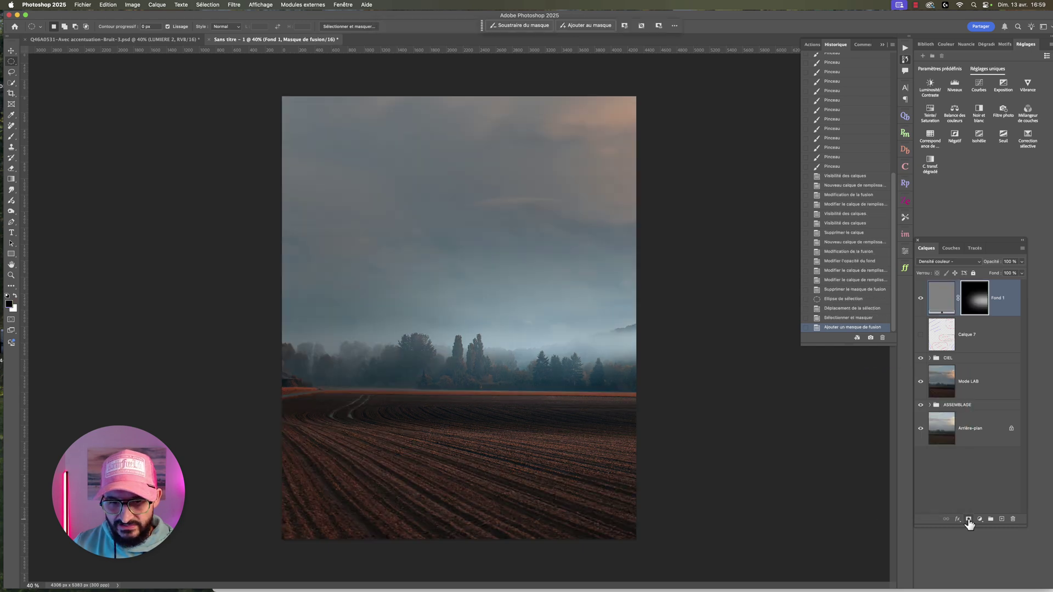
pyautogui.click(921, 298)
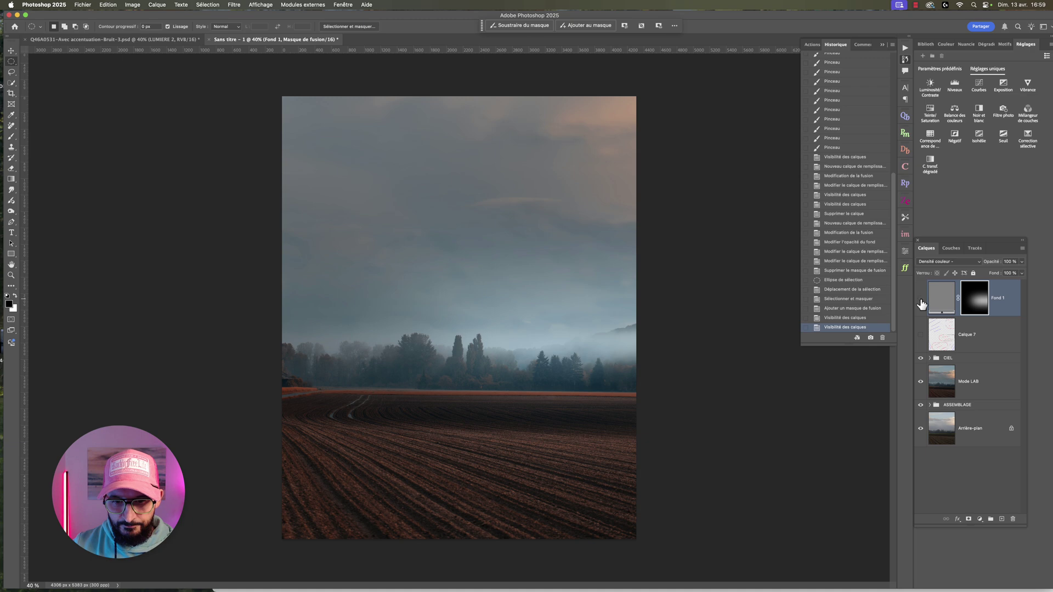
pyautogui.click(921, 298)
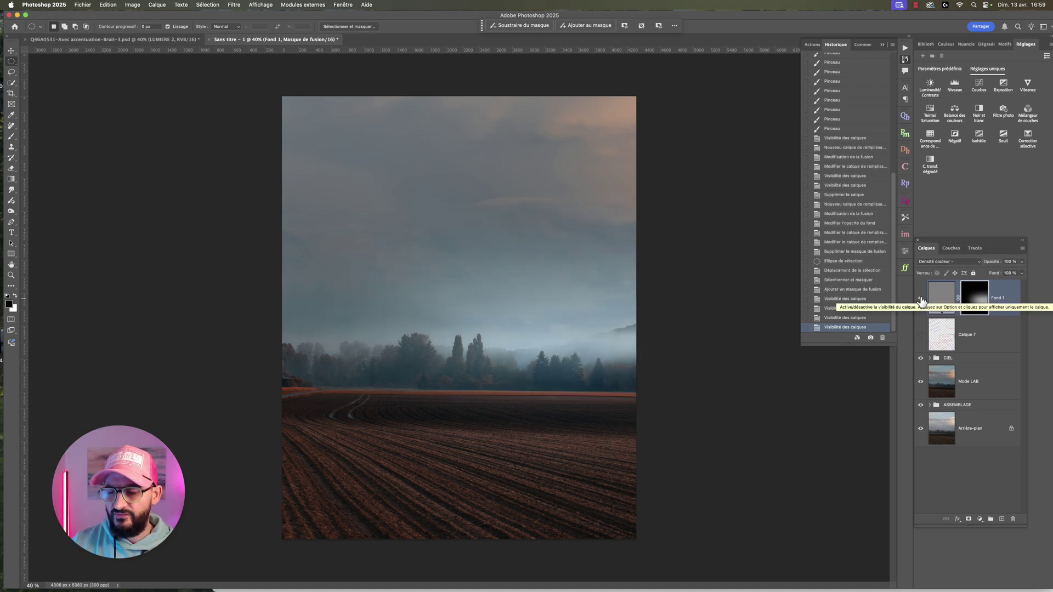
# - Try Fond 1's fill at 76% before returning it to 100%
pyautogui.click(1022, 274)
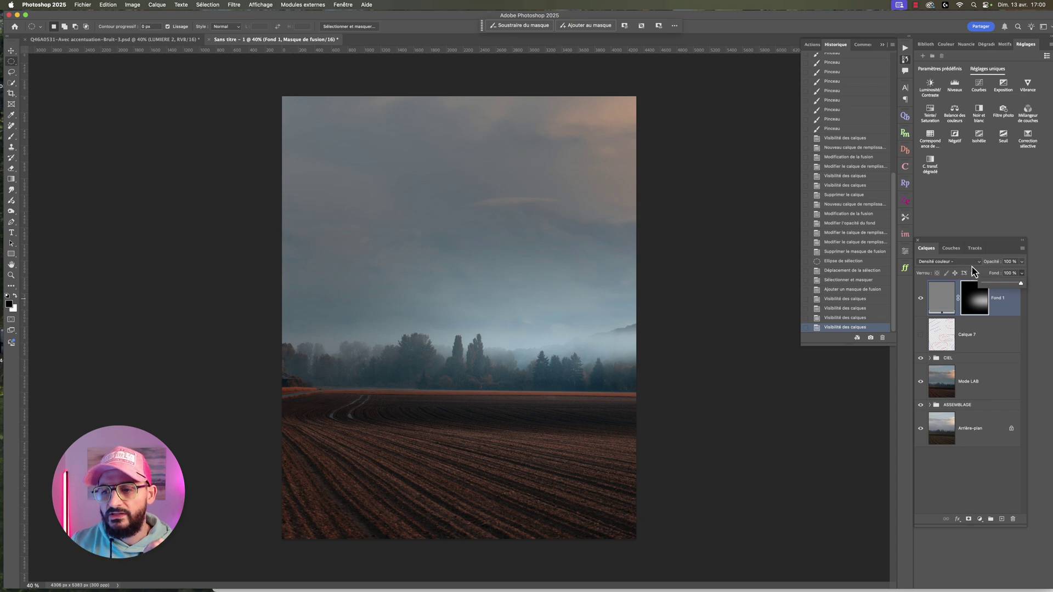
pyautogui.moveTo(1020, 285)
pyautogui.mouseDown()
pyautogui.moveTo(1011, 286)
pyautogui.moveTo(1041, 283)
pyautogui.mouseUp()
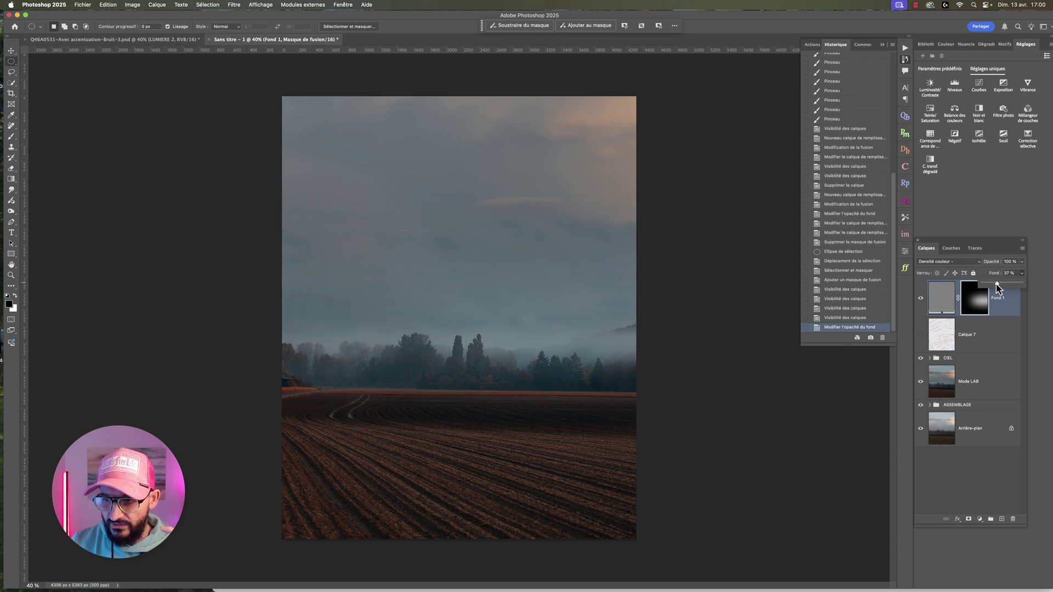
pyautogui.moveTo(998, 285); pyautogui.dragTo(1040, 289)
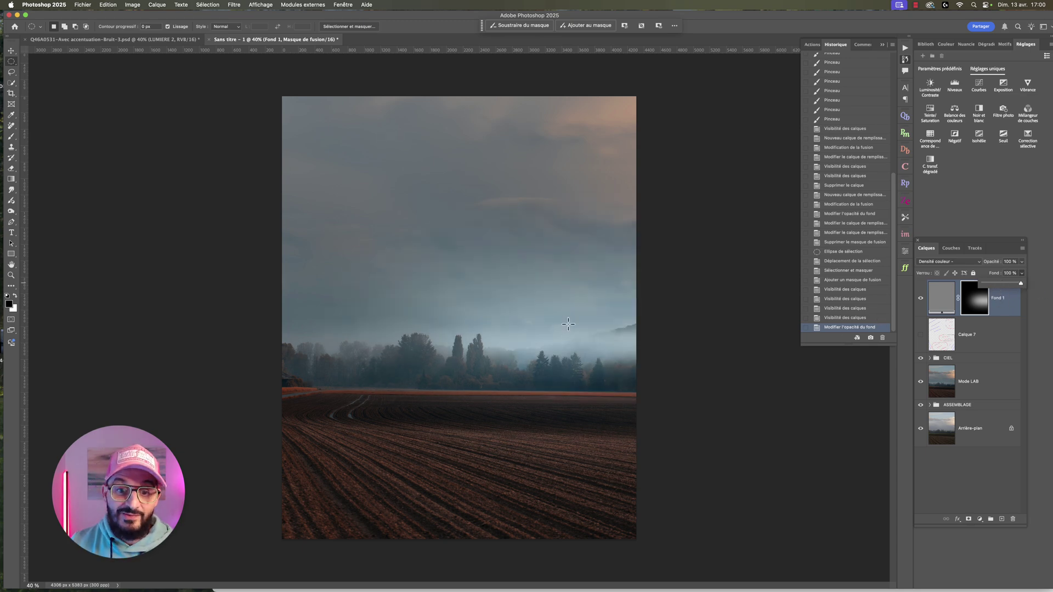
# - Keep Fond 1's fill at mid grey #808080 and lower its Fill from 86% to about 84%
pyautogui.doubleClick(940, 301)
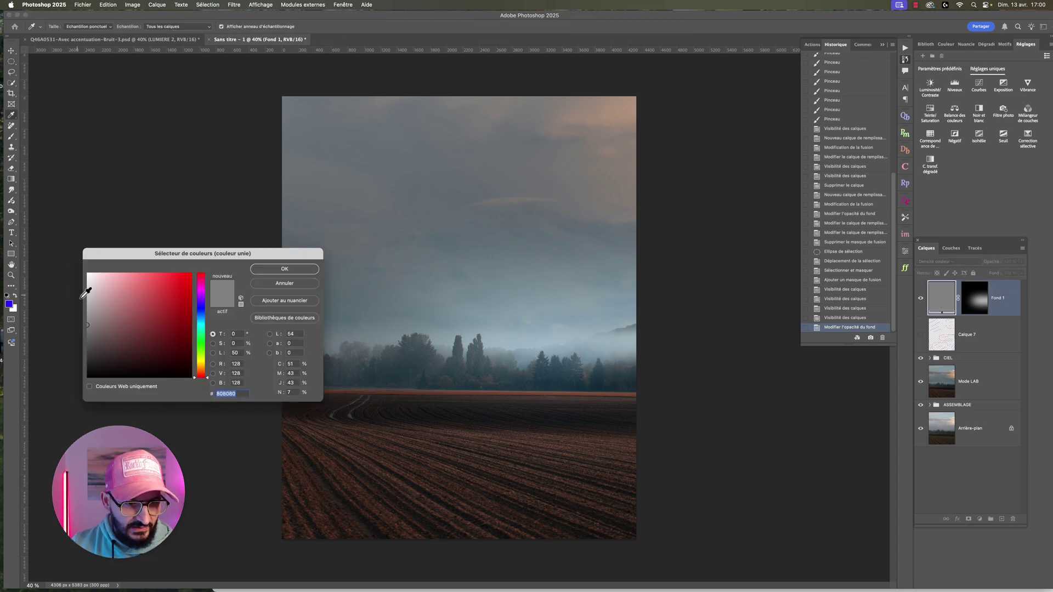
pyautogui.click(88, 307)
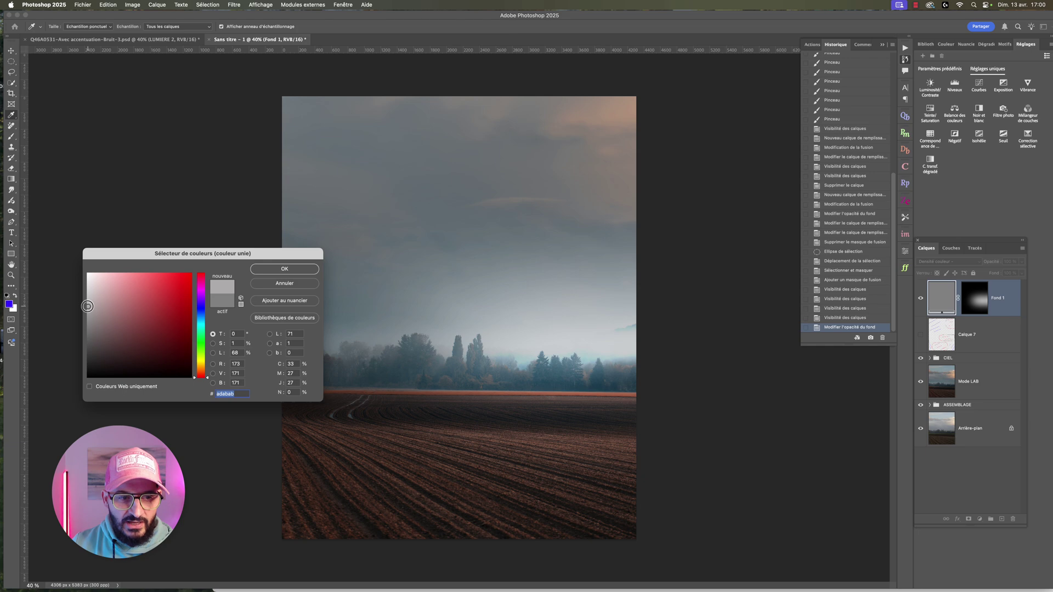
pyautogui.moveTo(88, 306); pyautogui.dragTo(87, 325)
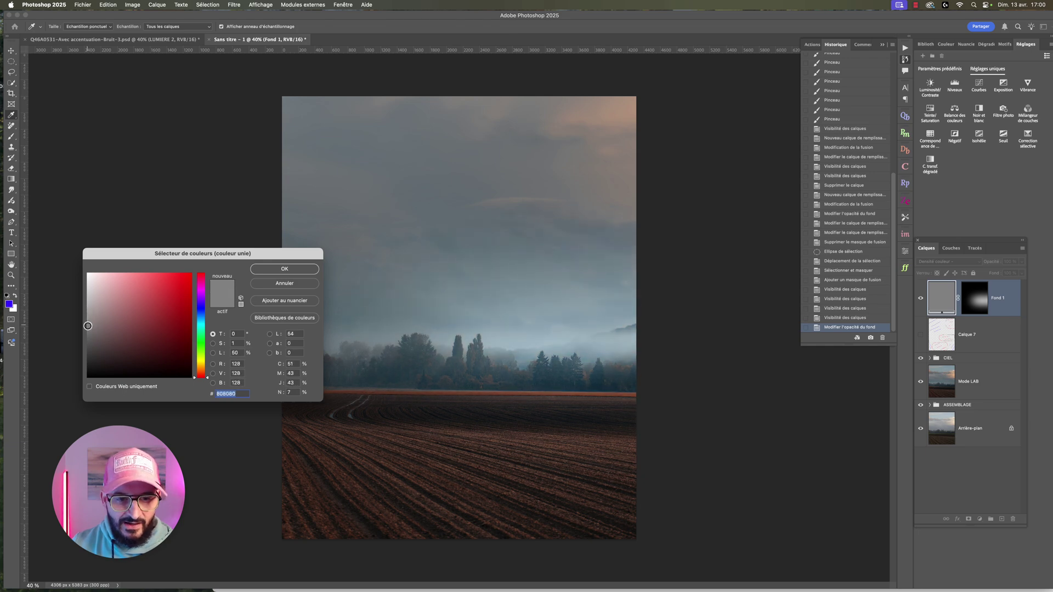
pyautogui.click(284, 269)
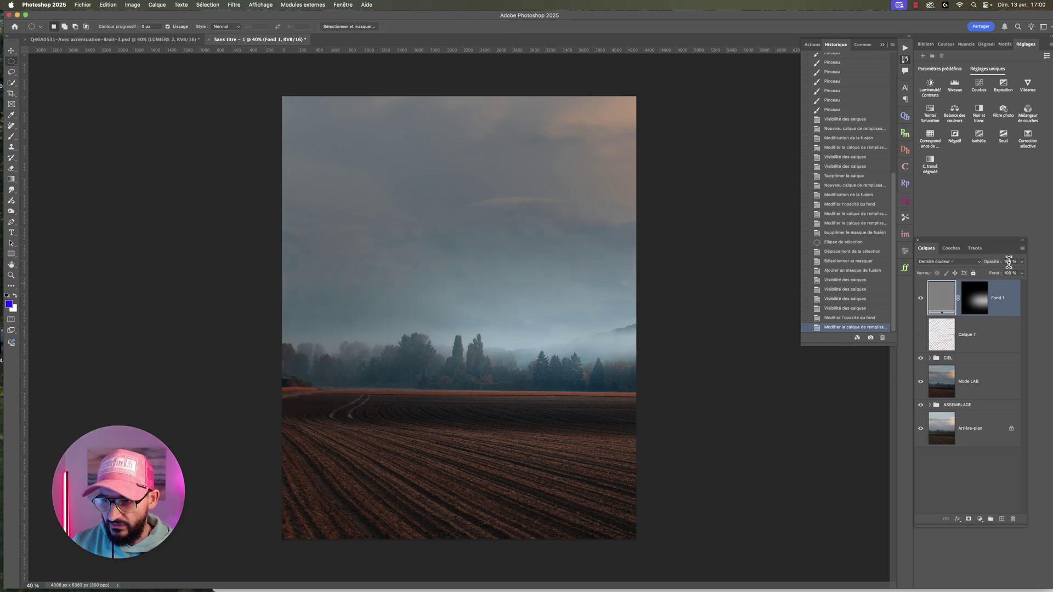
pyautogui.click(1022, 274)
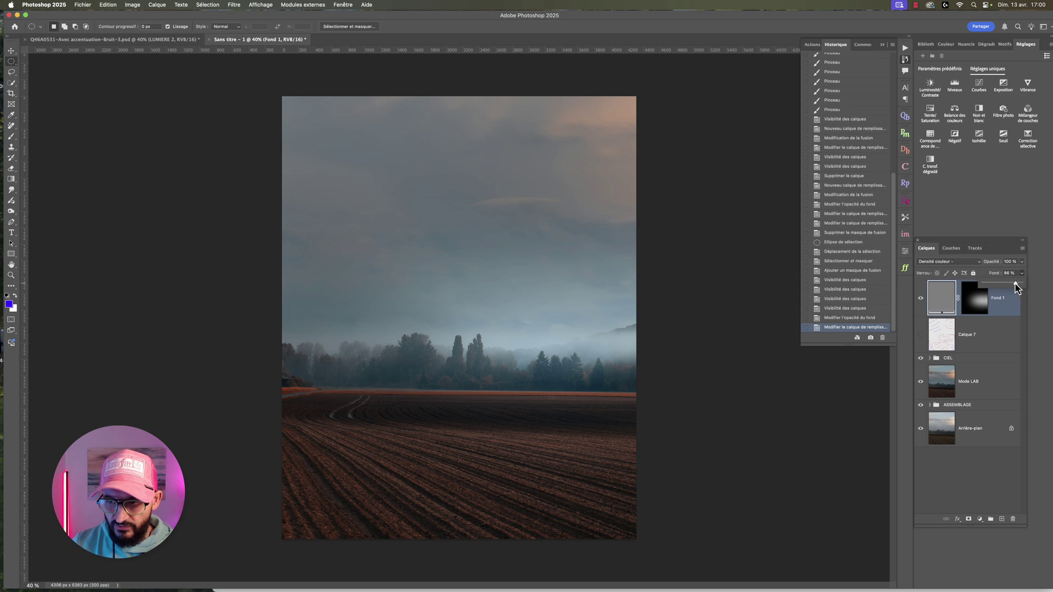
pyautogui.moveTo(1015, 284); pyautogui.dragTo(1014, 285)
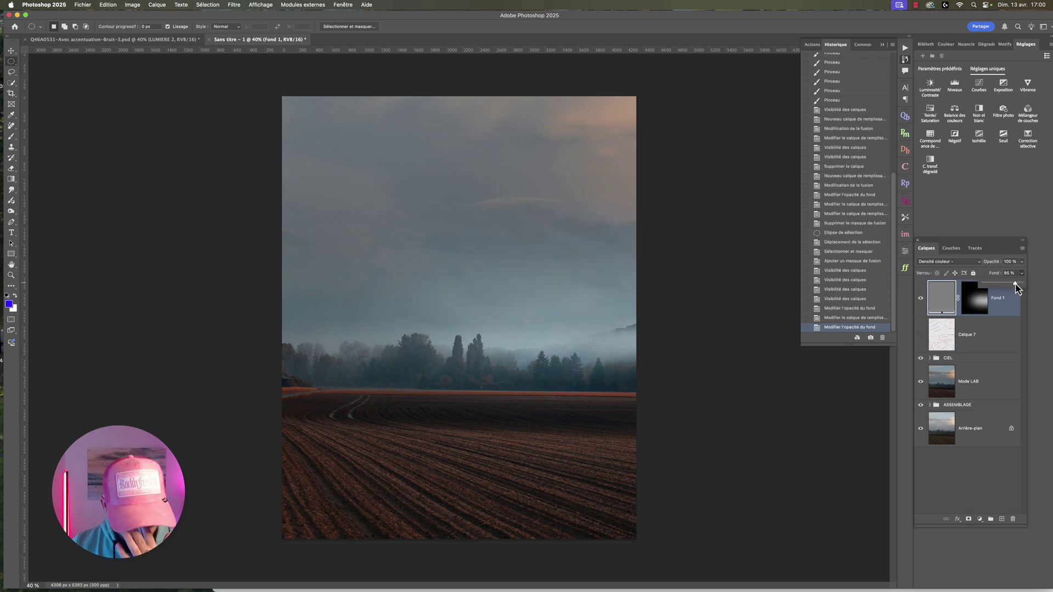
pyautogui.click(939, 296)
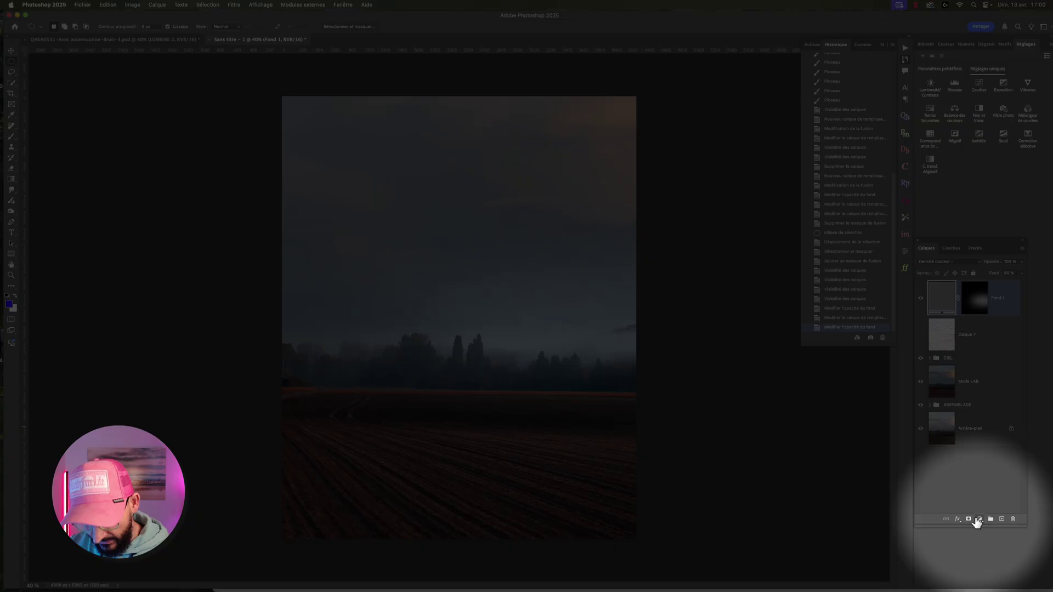
# - Start a new solid-colour fill layer, then cancel the default blue fill
pyautogui.click(980, 518)
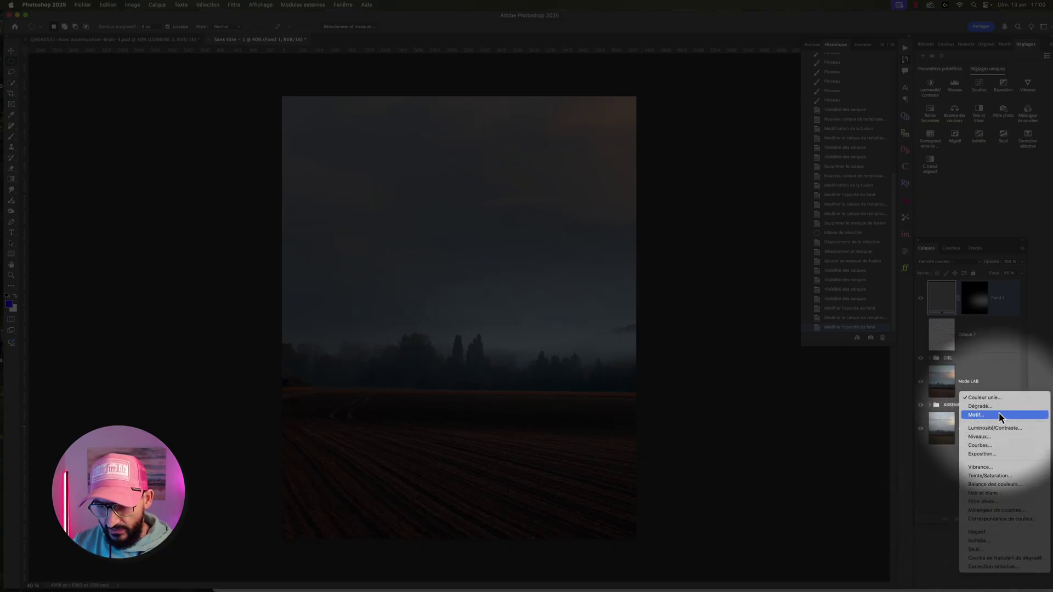
pyautogui.press('Escape')
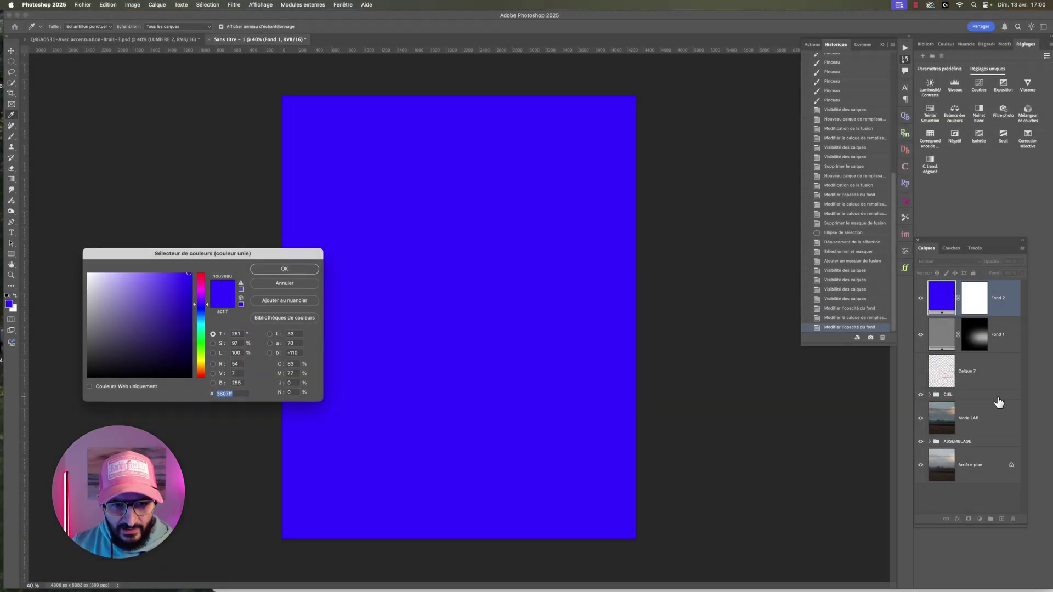
pyautogui.click(272, 284)
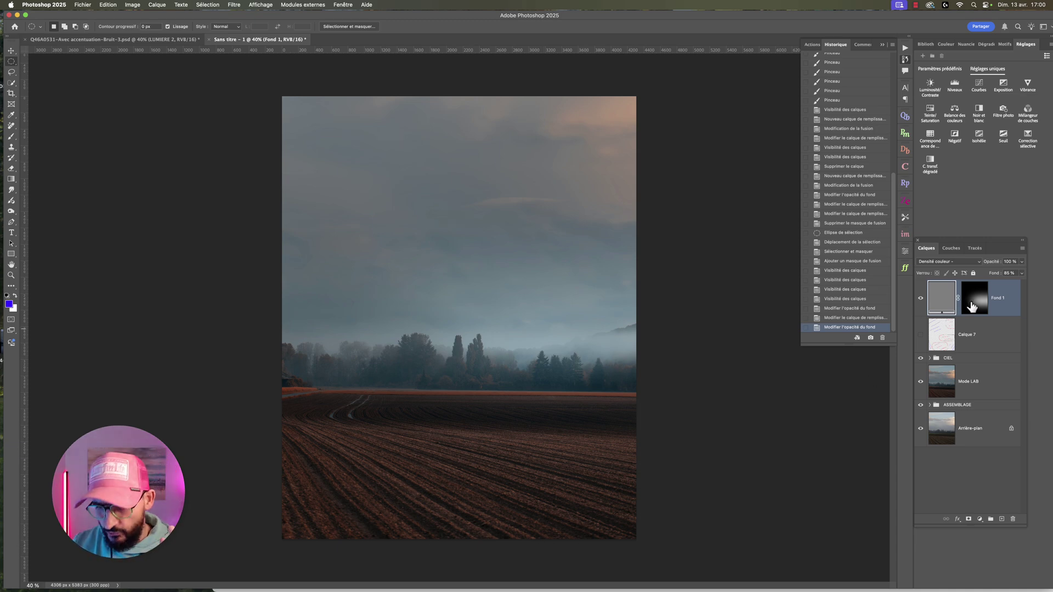
# - Add a Couleur unie fill layer, Fond 2, in an ochre around #cc9b33
pyautogui.click(979, 520)
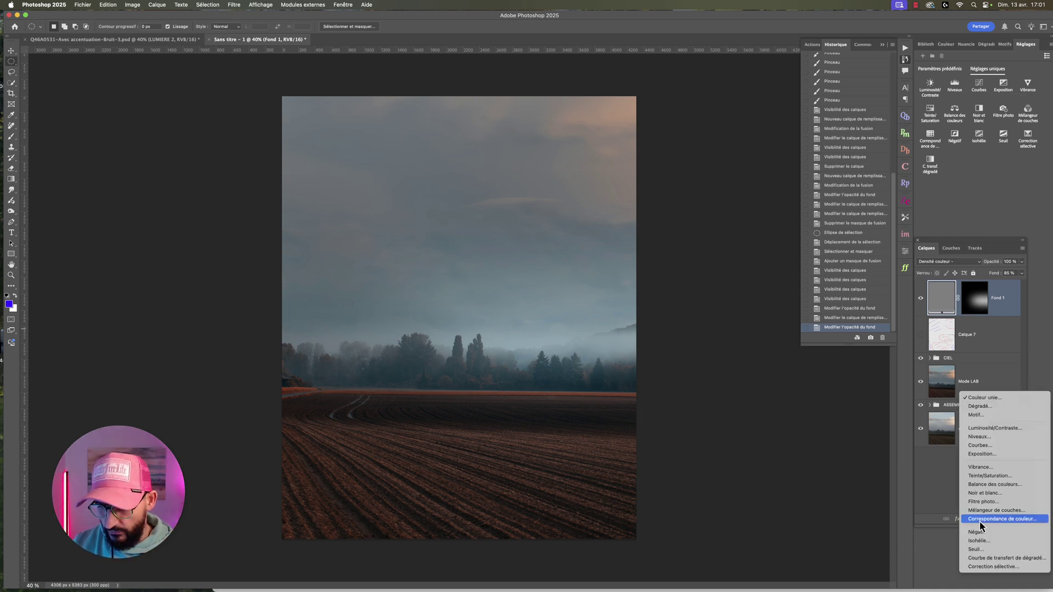
pyautogui.click(990, 398)
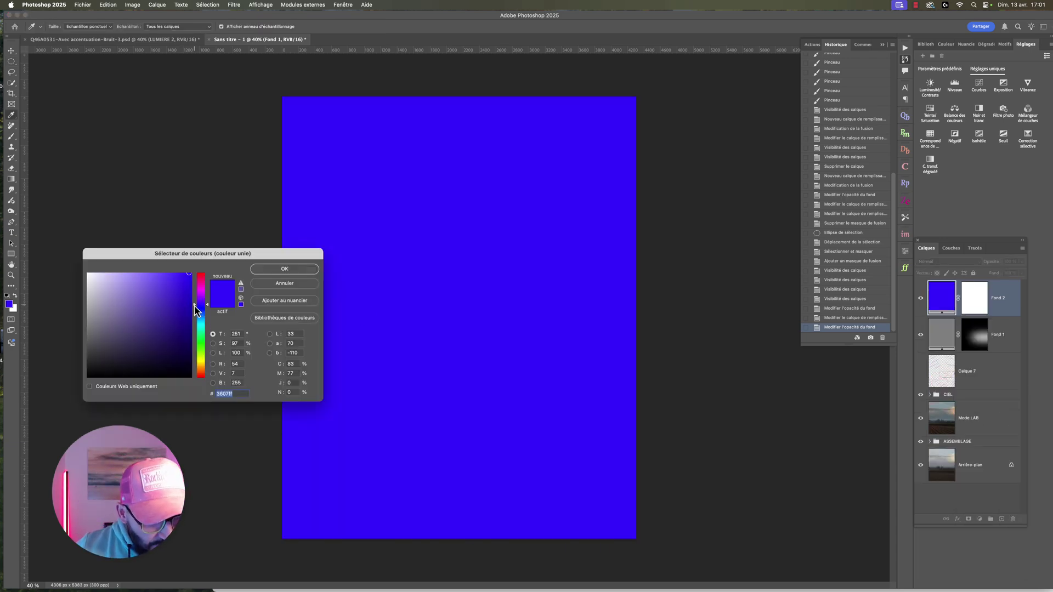
pyautogui.moveTo(196, 310); pyautogui.dragTo(200, 365)
pyautogui.click(161, 304)
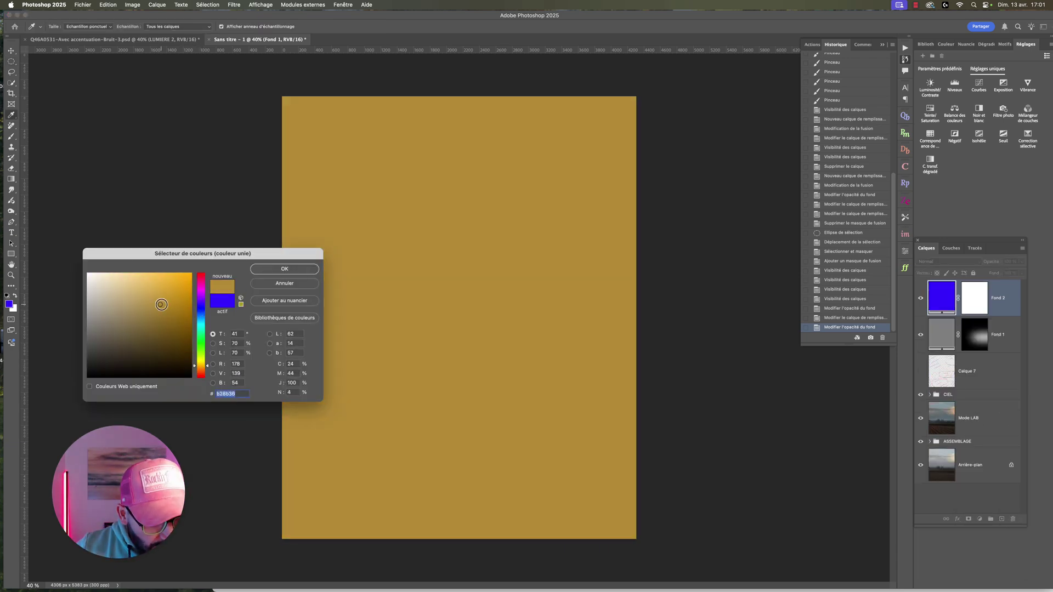
pyautogui.moveTo(161, 304); pyautogui.dragTo(167, 294)
# - Confirm the ochre fill and set Fond 2's blend mode to Densité couleur -
pyautogui.click(285, 269)
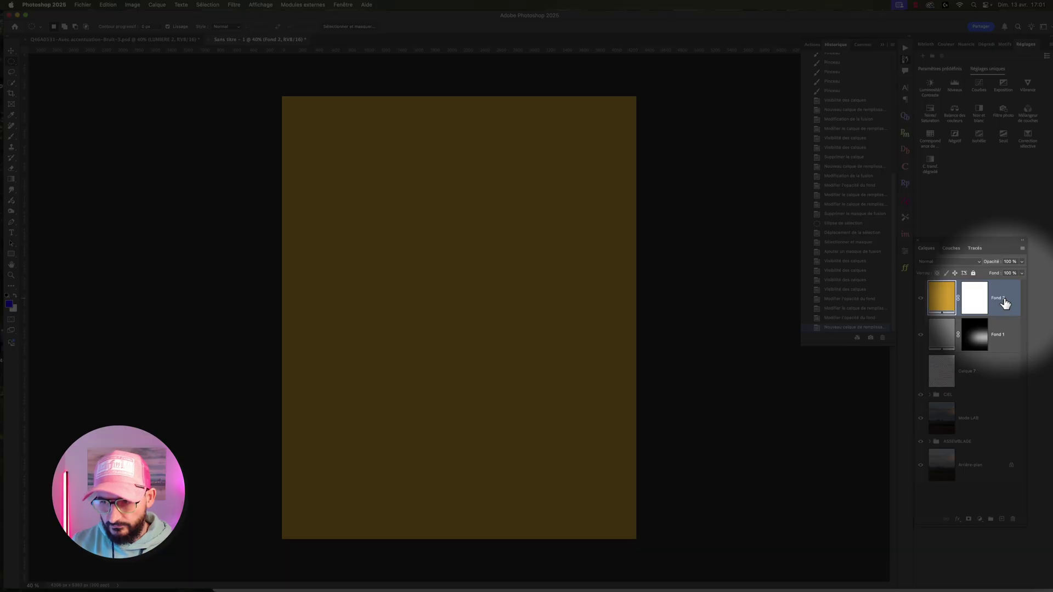
pyautogui.click(955, 262)
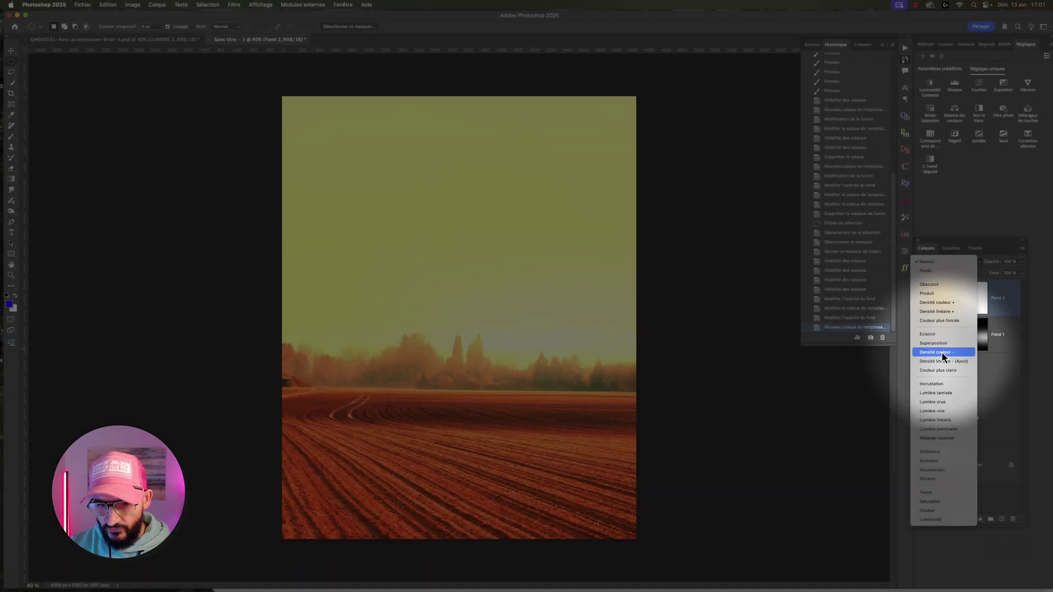
pyautogui.click(941, 352)
# - Deepen Fond 2's colour to a dark golden brown around #7a5b18
pyautogui.doubleClick(942, 298)
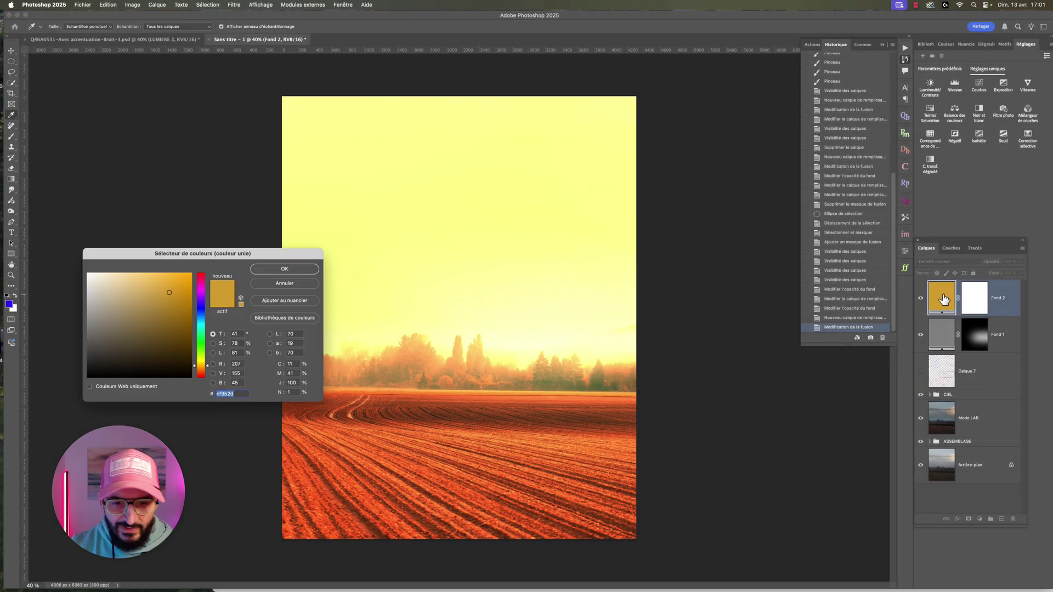
pyautogui.moveTo(171, 294); pyautogui.dragTo(161, 323)
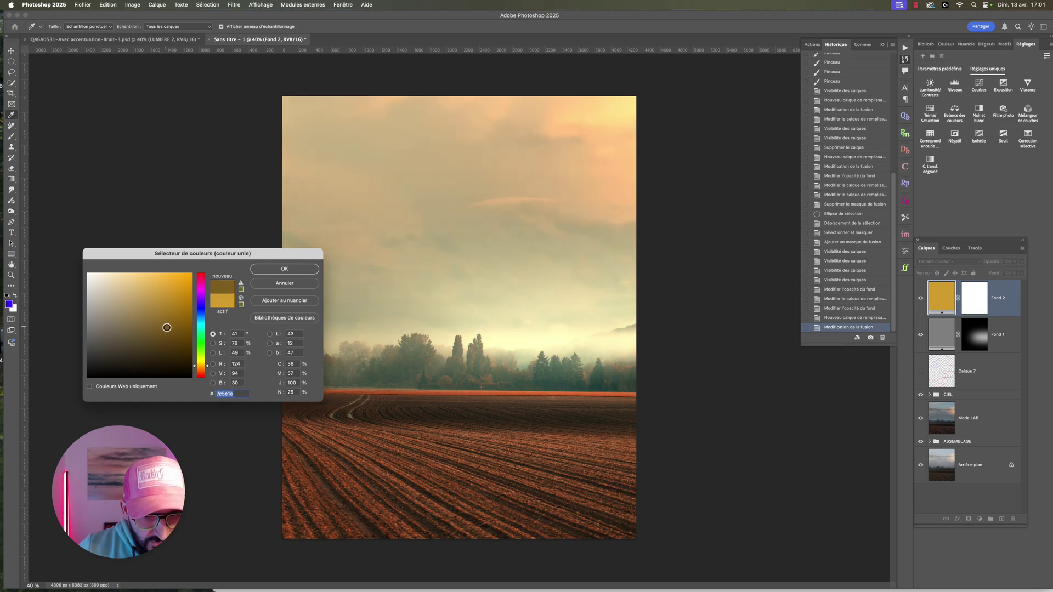
pyautogui.moveTo(168, 326); pyautogui.dragTo(171, 324)
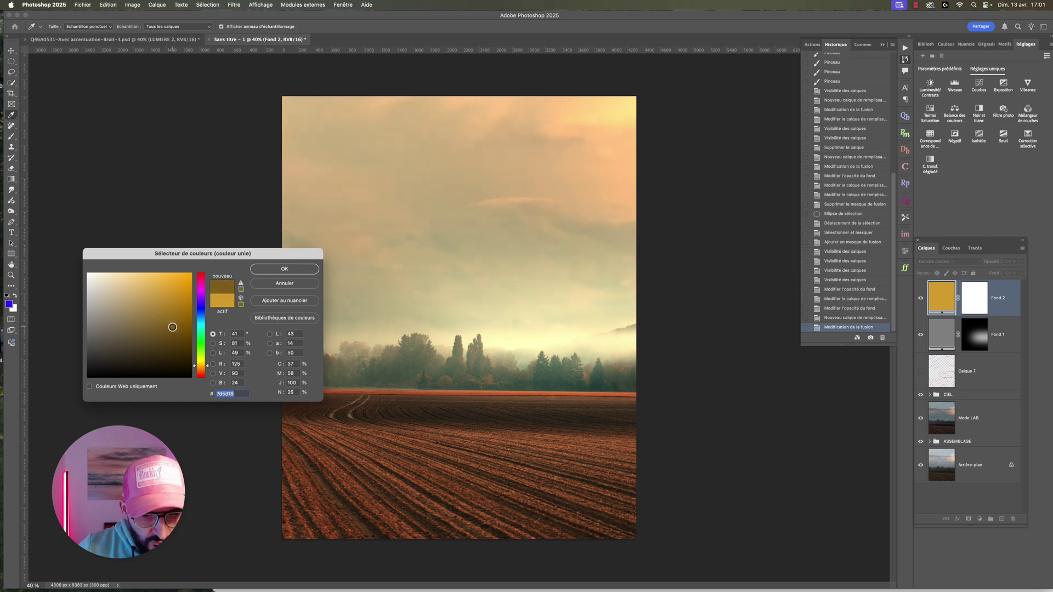
pyautogui.moveTo(169, 319); pyautogui.dragTo(171, 329)
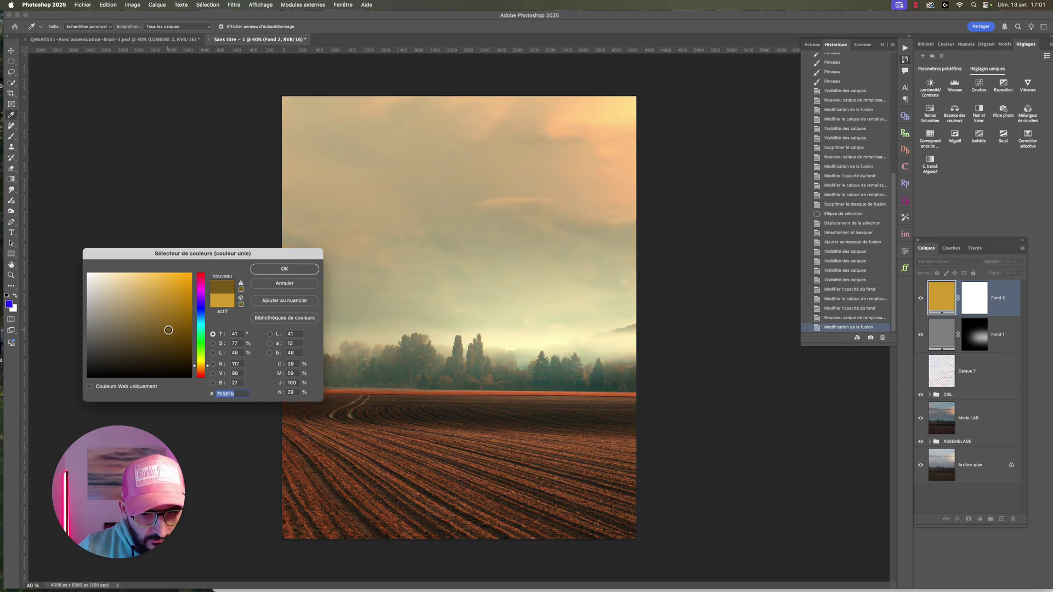
pyautogui.click(289, 270)
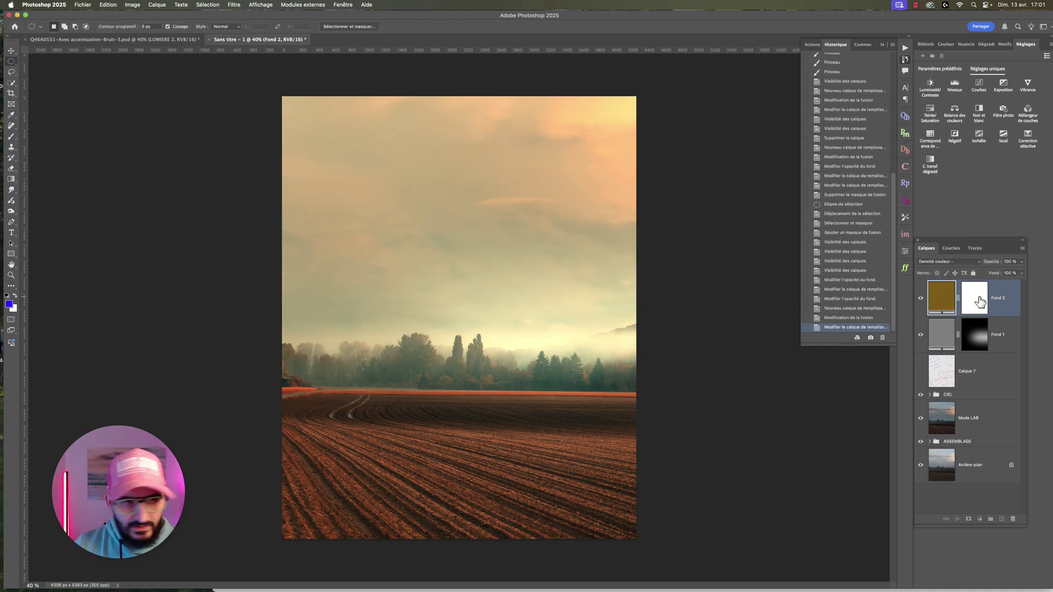
# - Invert Fond 2's mask, switch to the Brush tool and zoom to 25%
pyautogui.click(979, 301)
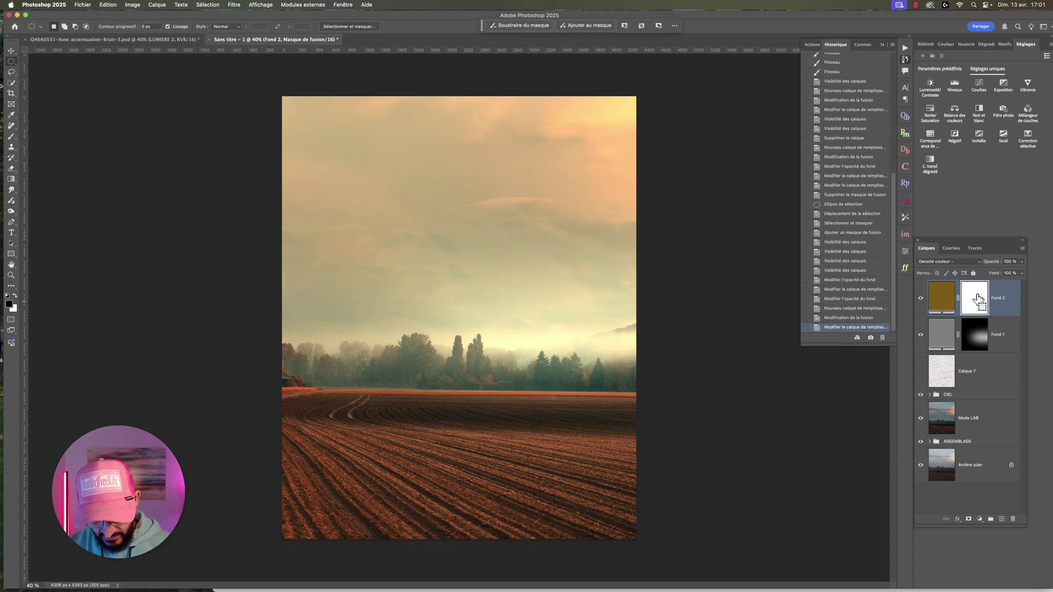
pyautogui.press('super+i')
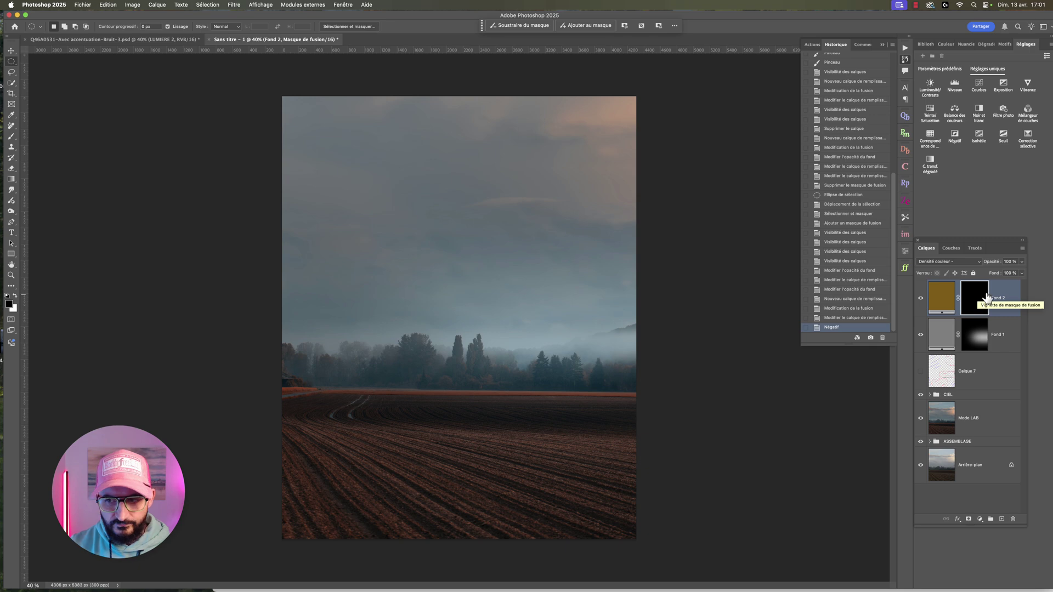
pyautogui.click(12, 137)
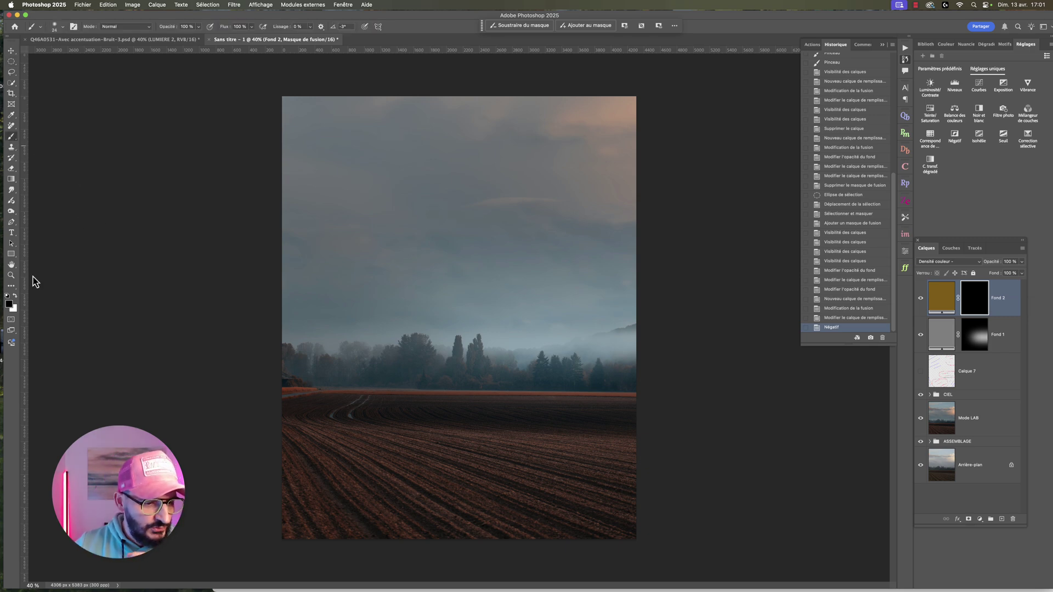
pyautogui.click(34, 585)
pyautogui.write('25')
pyautogui.press('Return')
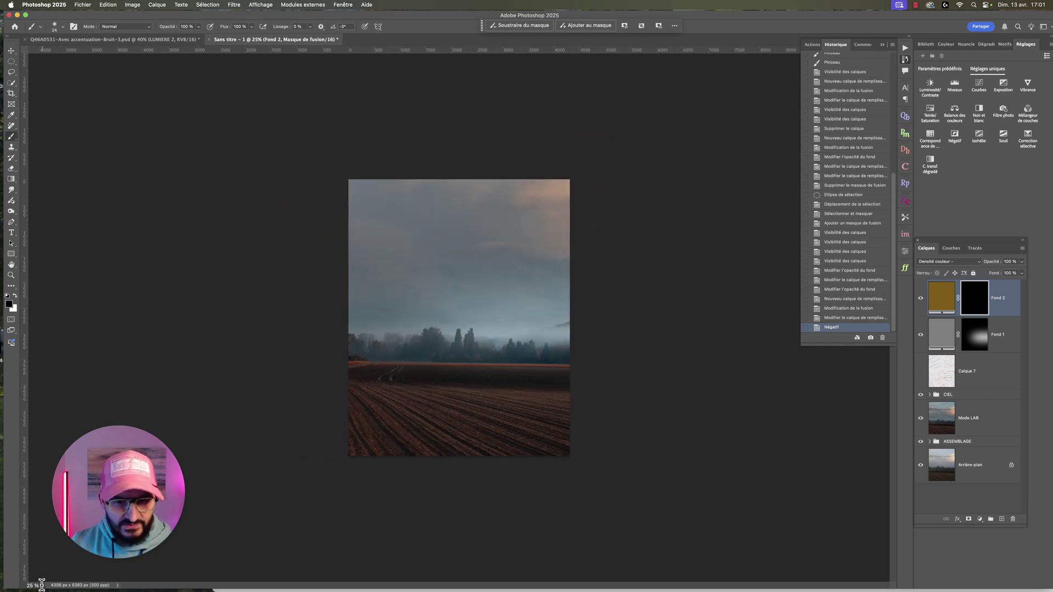
# - Paint Fond 2's tone back over the lower field with a soft brush at about 24% opacity
pyautogui.click(63, 27)
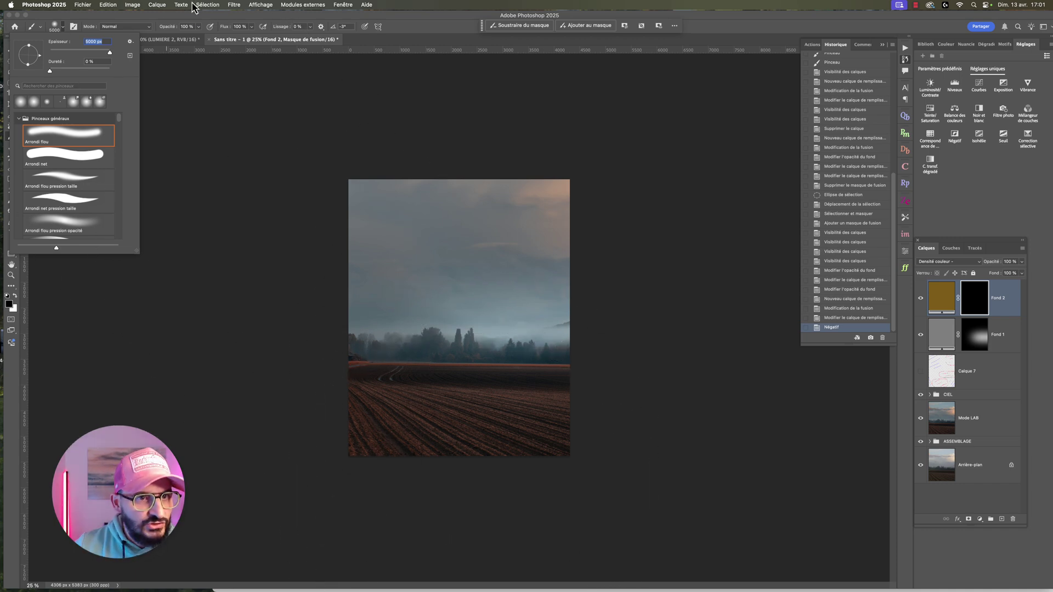
pyautogui.click(198, 27)
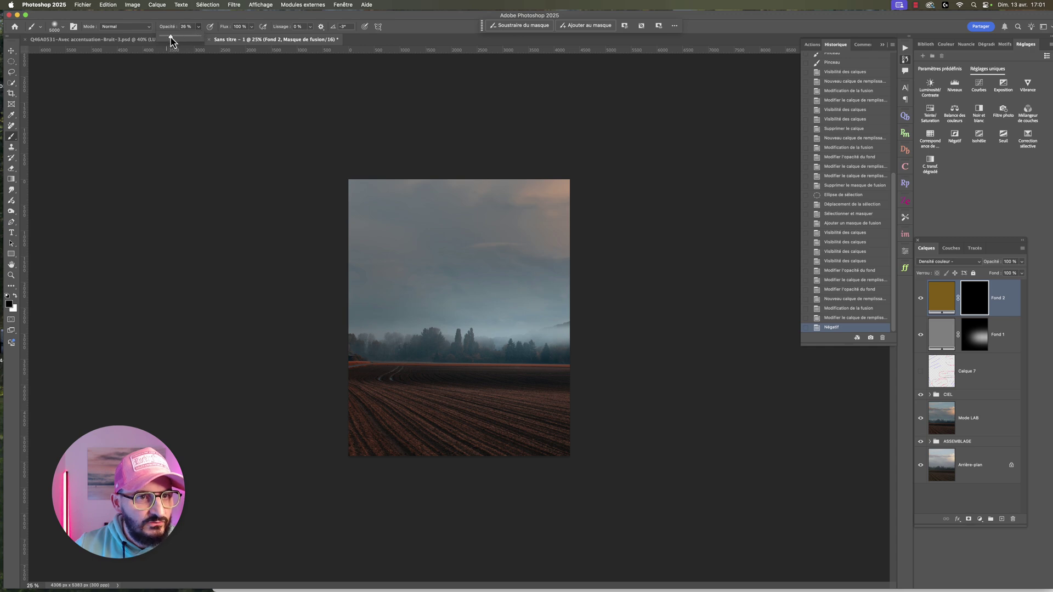
pyautogui.moveTo(171, 38); pyautogui.dragTo(169, 38)
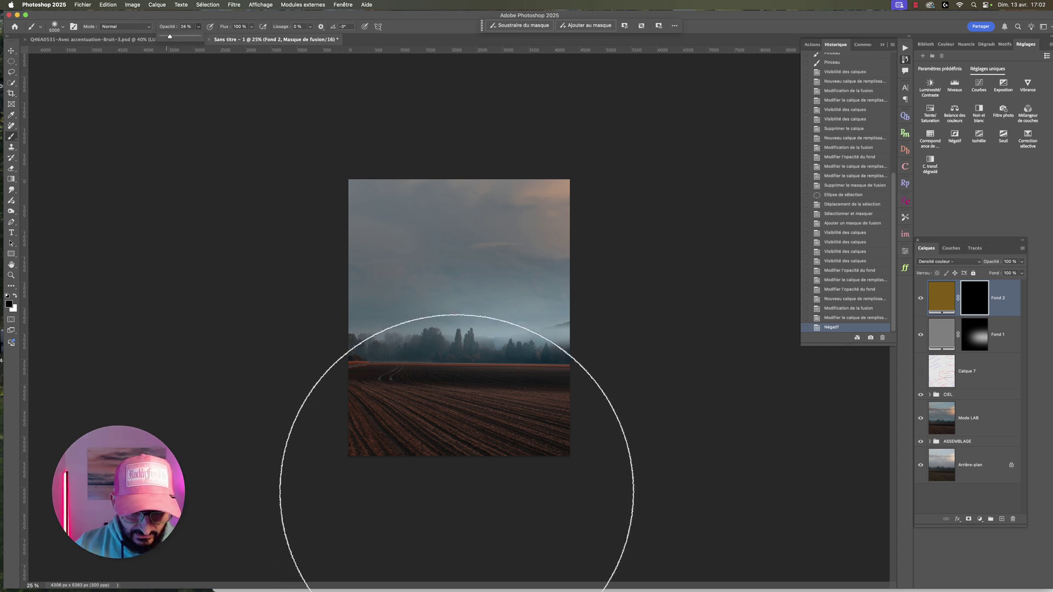
pyautogui.moveTo(458, 495); pyautogui.dragTo(460, 501)
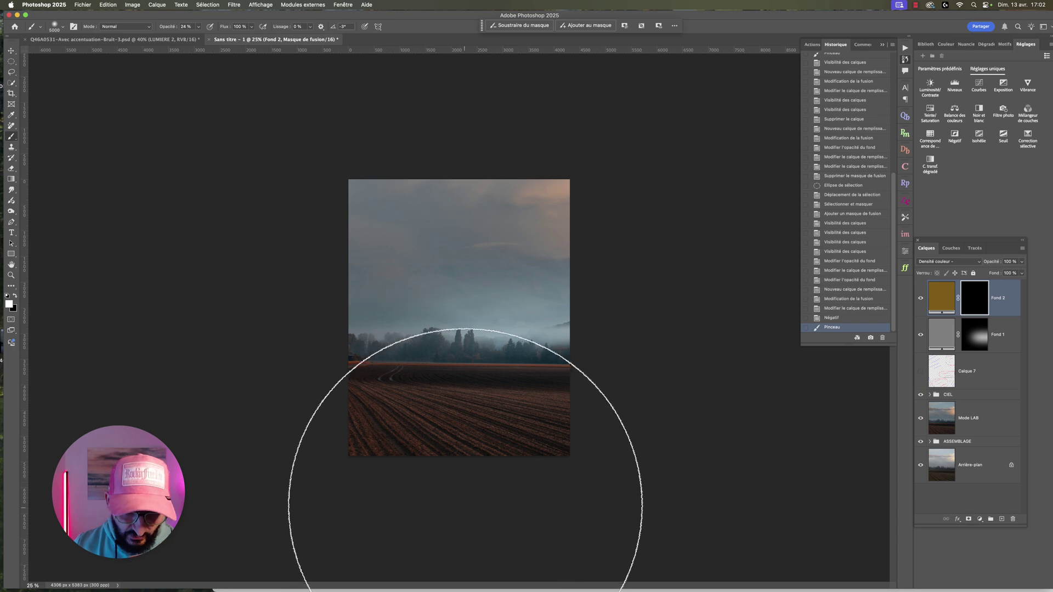
pyautogui.click(452, 499)
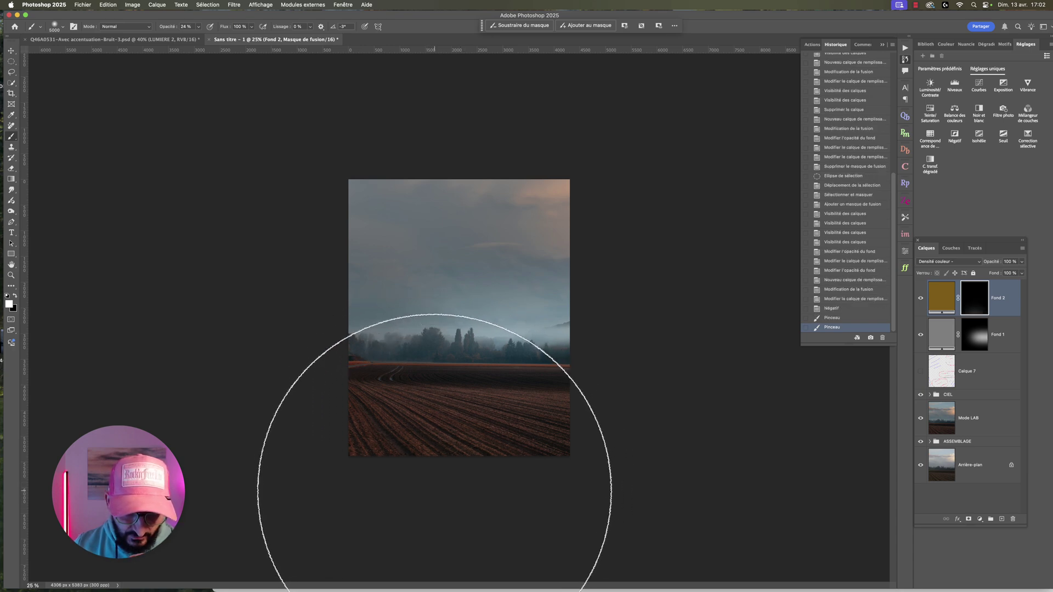
pyautogui.click(460, 489)
pyautogui.click(459, 487)
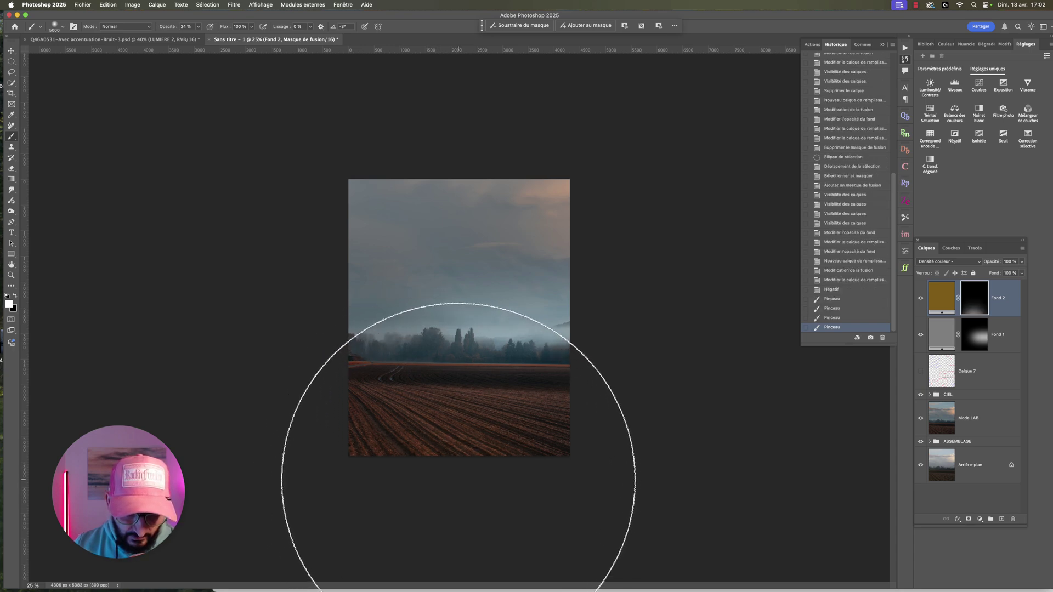
pyautogui.click(459, 482)
pyautogui.click(466, 497)
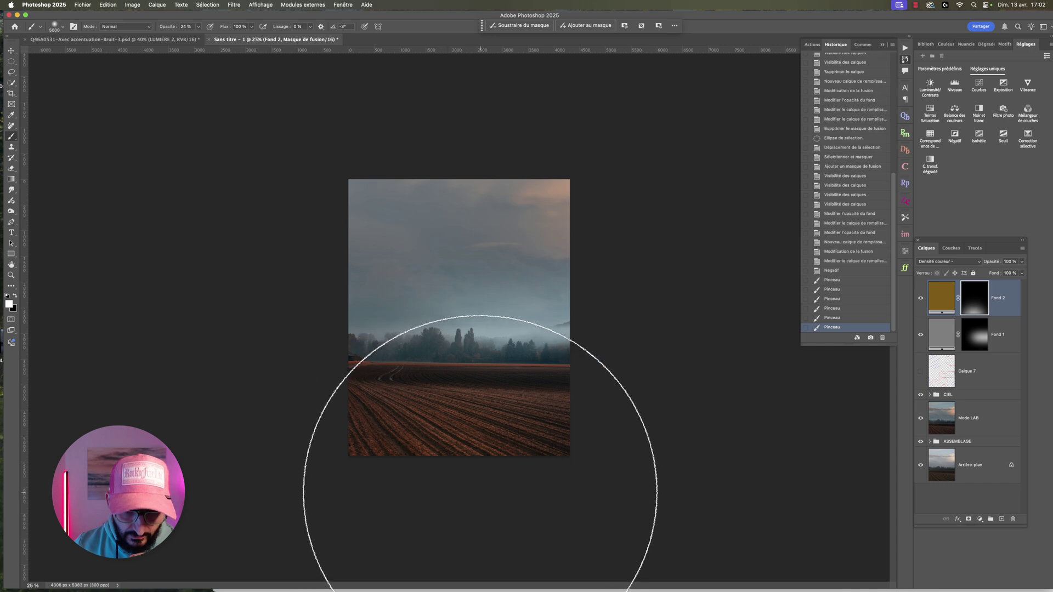
pyautogui.click(479, 488)
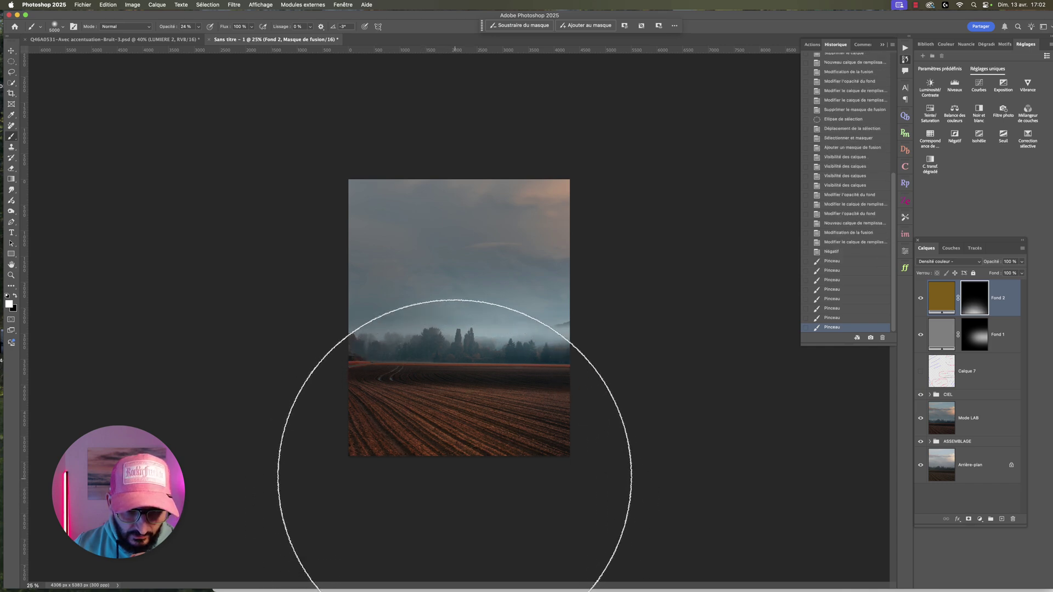
pyautogui.click(456, 479)
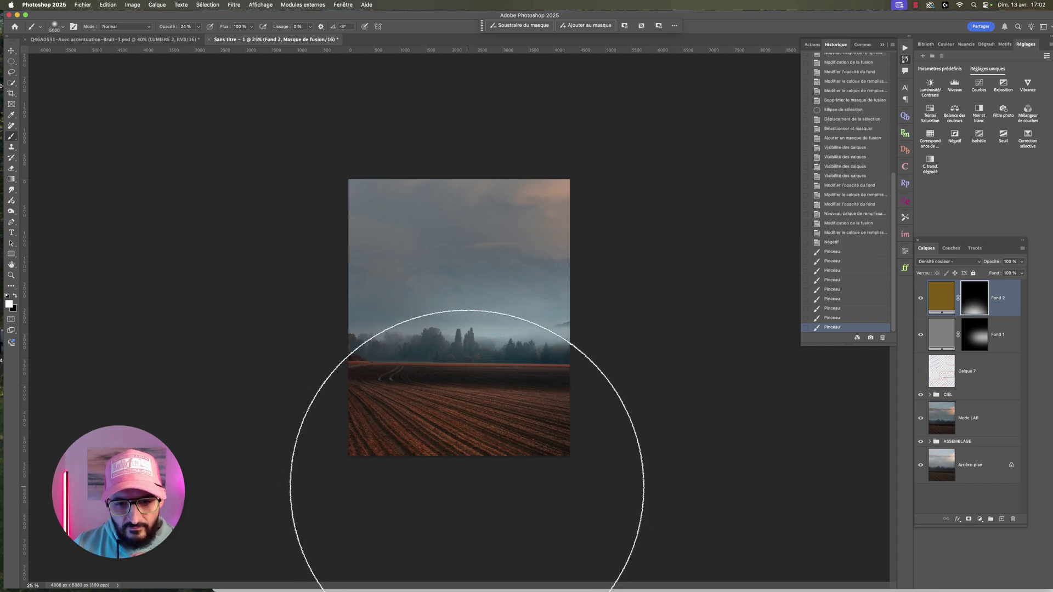
pyautogui.click(467, 482)
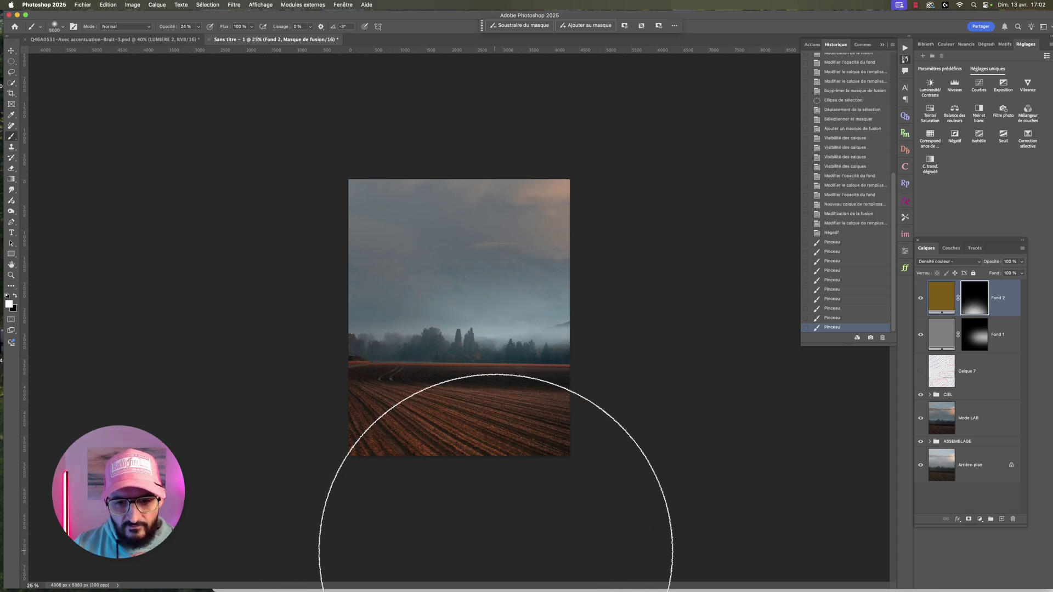
# - Toggle Fond 2's visibility to compare, then bring up the new fill/adjustment layer list
pyautogui.click(921, 297)
pyautogui.click(920, 299)
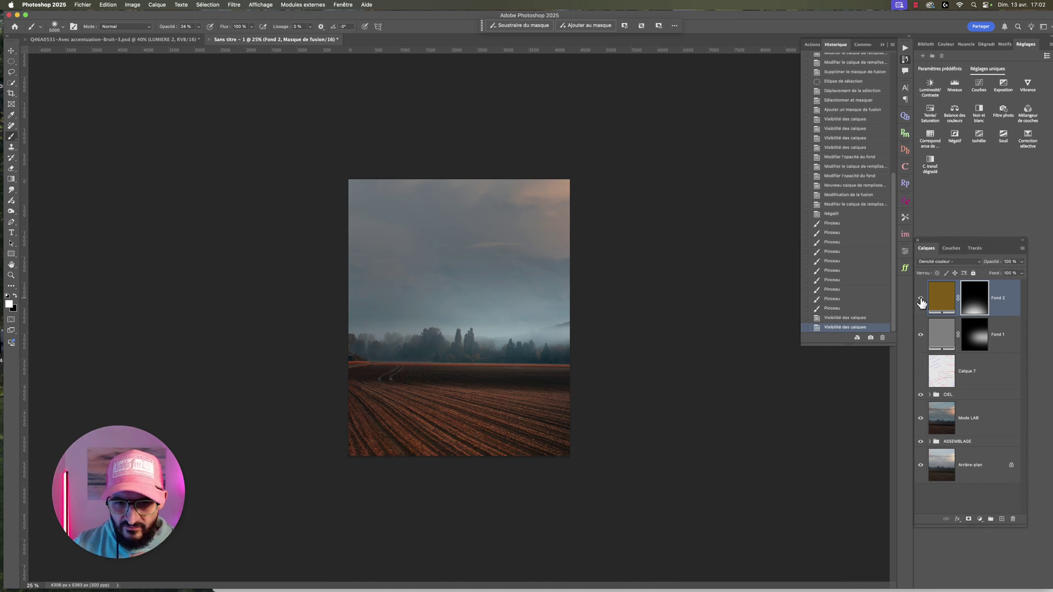
pyautogui.click(920, 298)
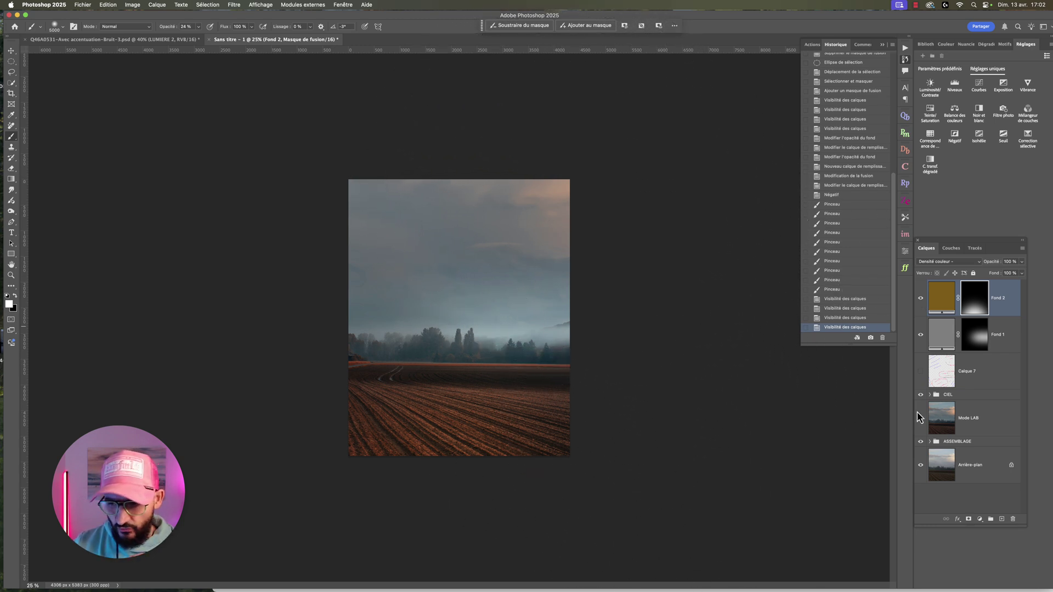
pyautogui.click(979, 519)
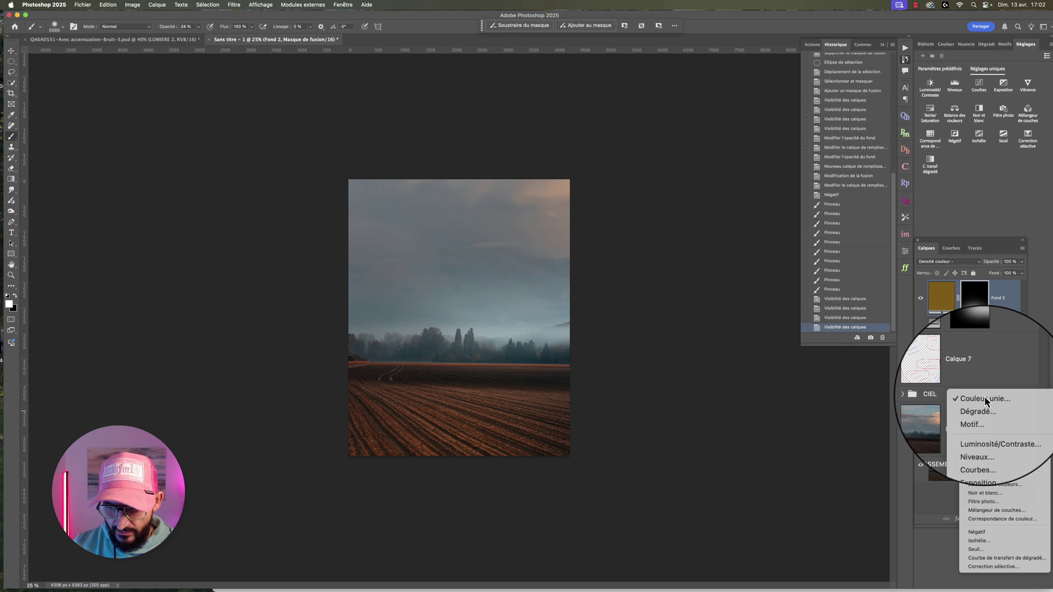
# - Add an ochre Couleur unie fill layer, Fond 3, blended with Densité couleur -
pyautogui.click(985, 398)
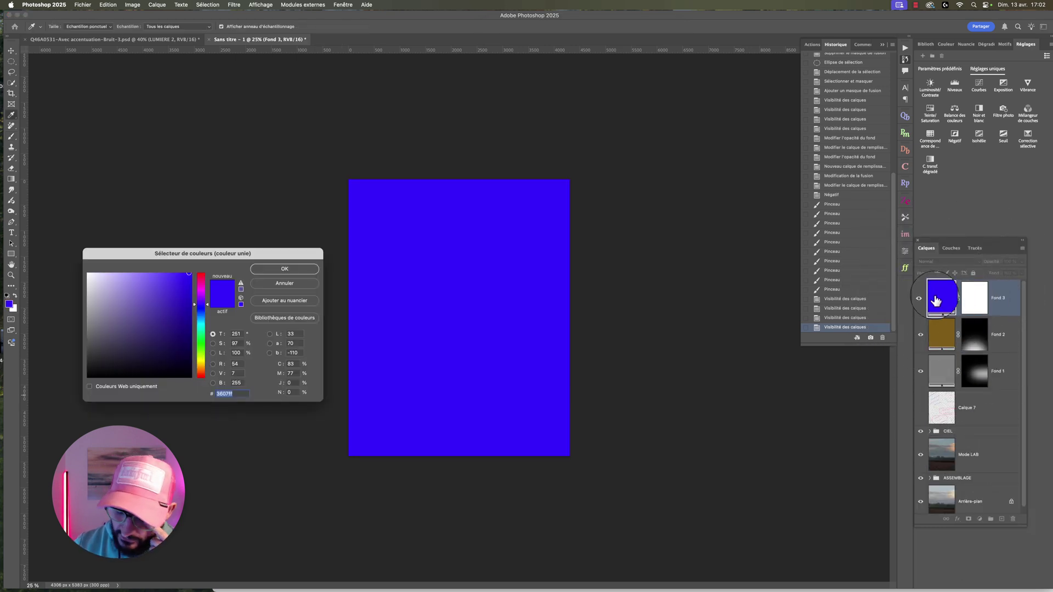
pyautogui.click(197, 365)
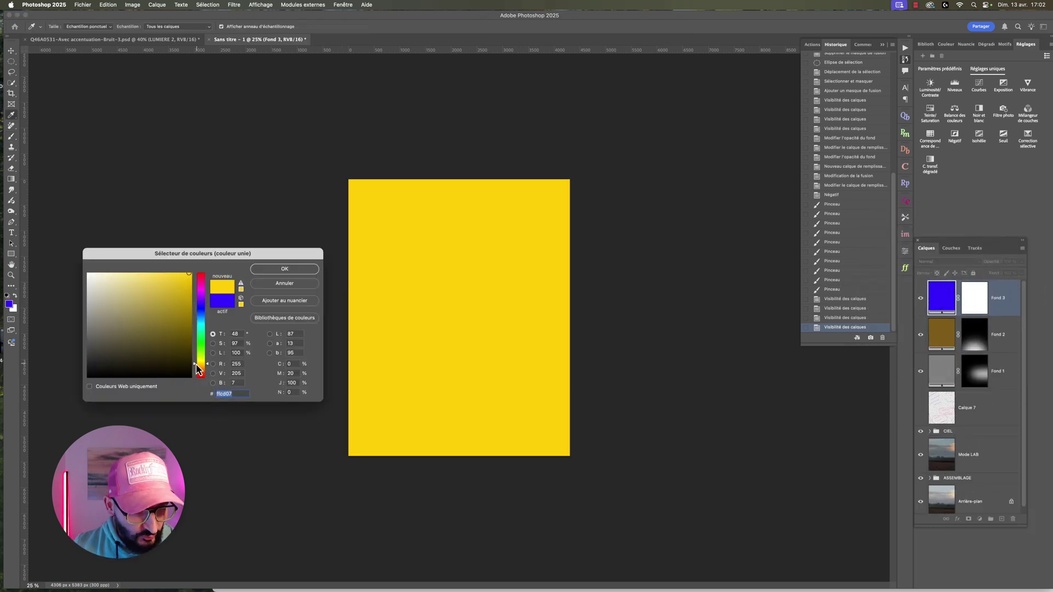
pyautogui.moveTo(196, 370); pyautogui.dragTo(196, 367)
pyautogui.click(163, 311)
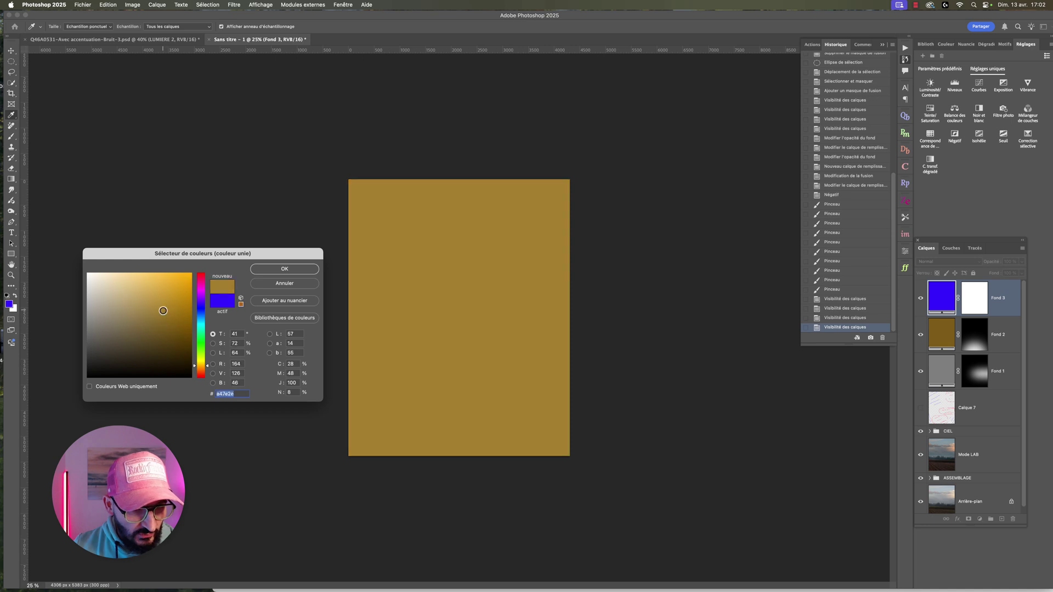
pyautogui.click(275, 270)
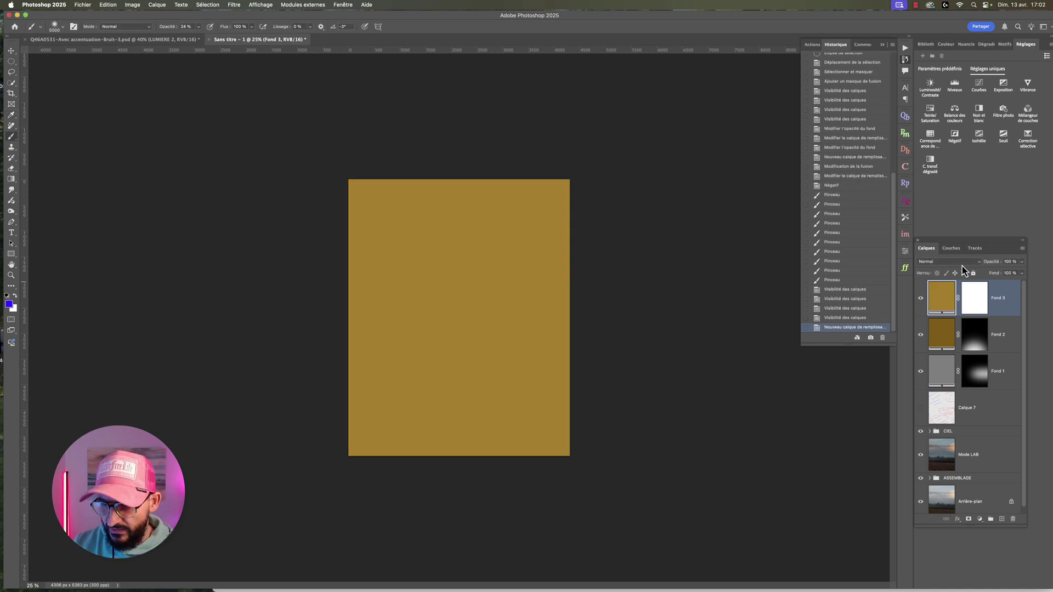
pyautogui.click(963, 268)
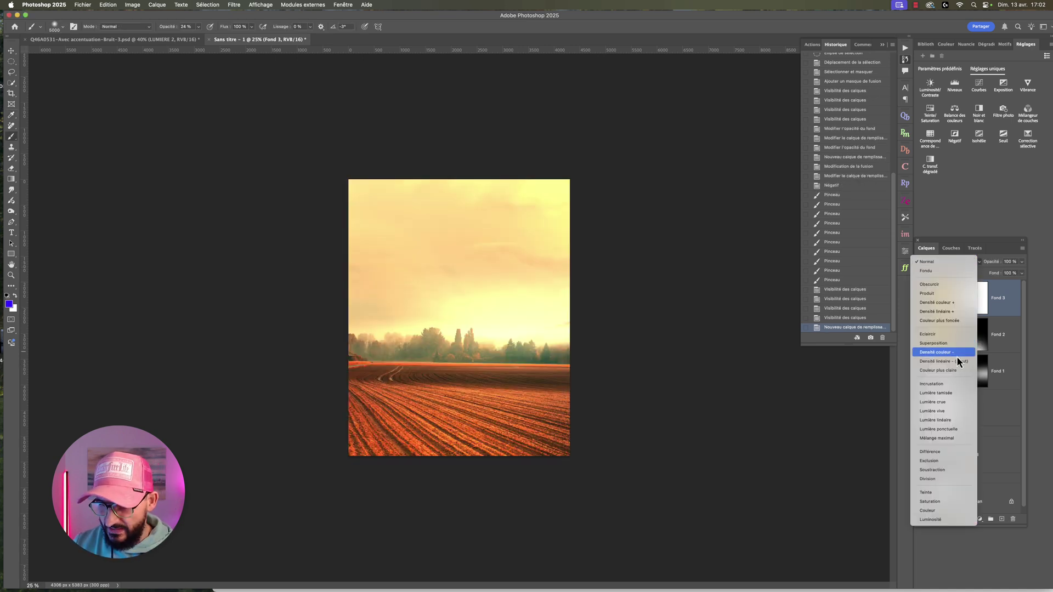
pyautogui.click(936, 353)
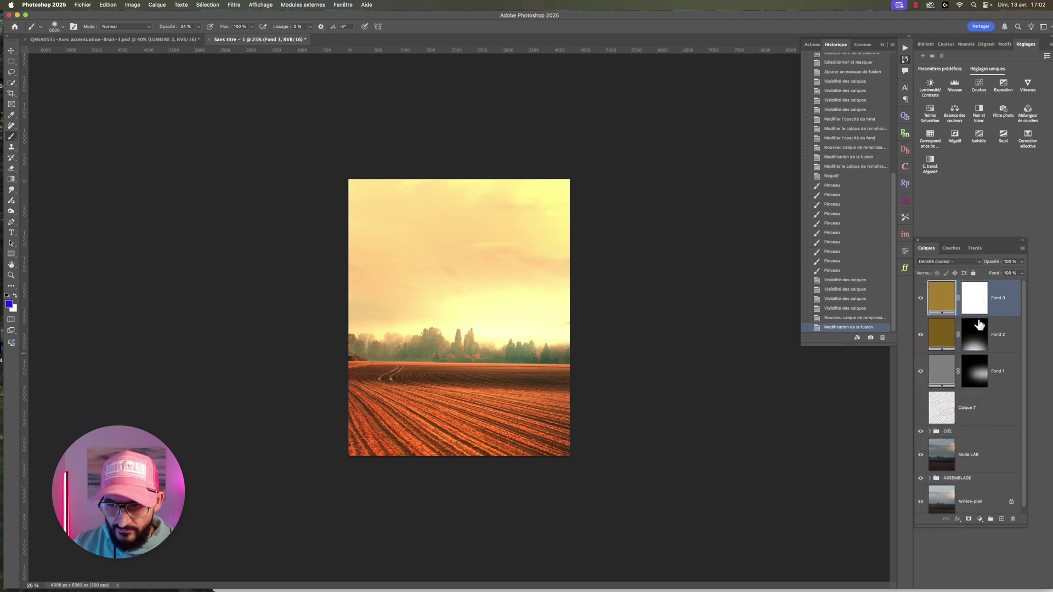
# - Darken Fond 3's fill to a deep brown around #5e4116
pyautogui.doubleClick(937, 297)
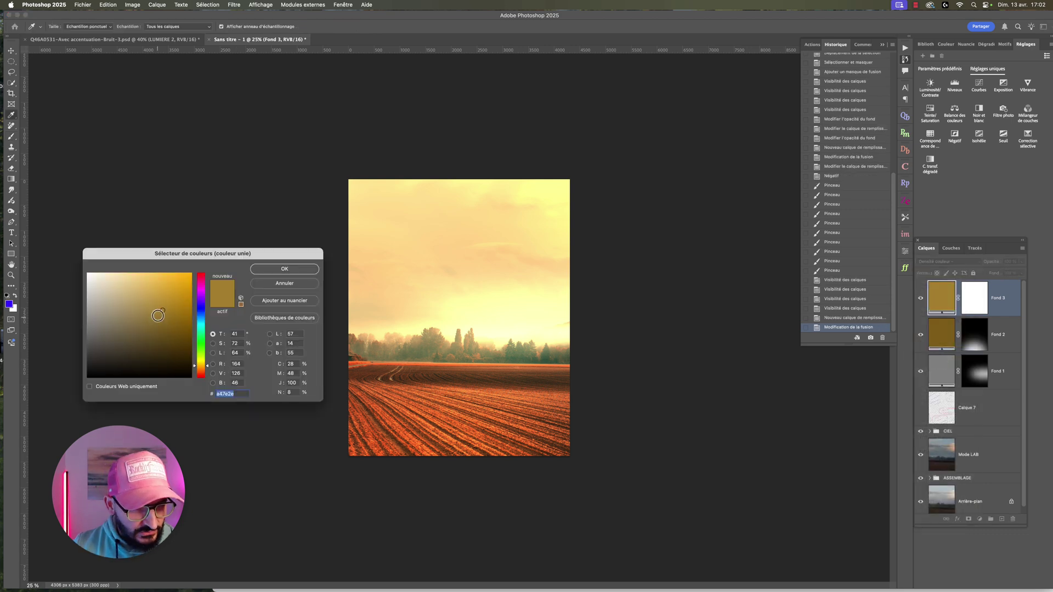
pyautogui.moveTo(163, 314); pyautogui.dragTo(170, 337)
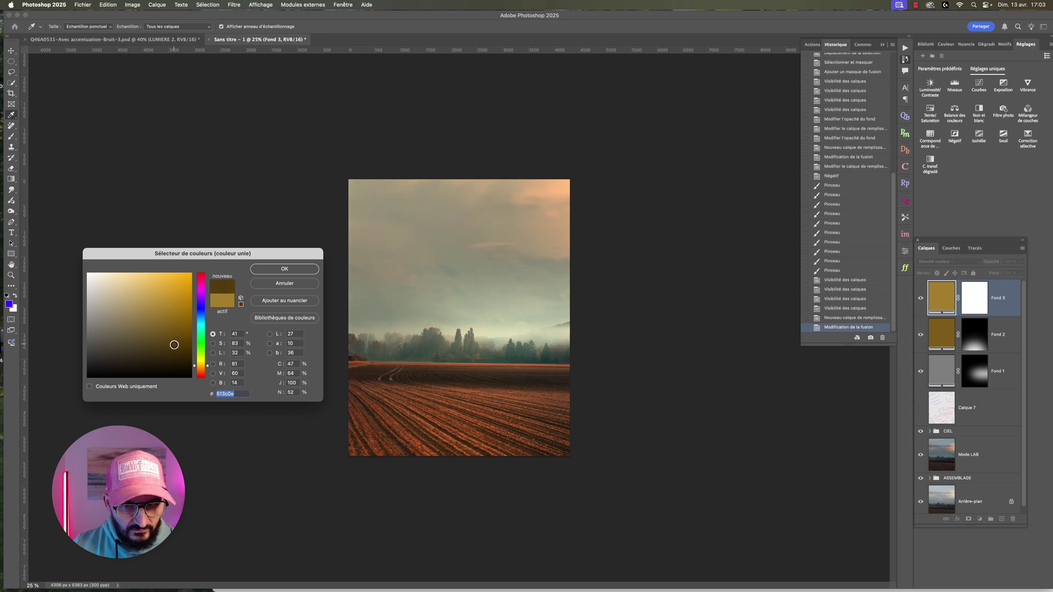
pyautogui.moveTo(172, 343); pyautogui.dragTo(179, 344)
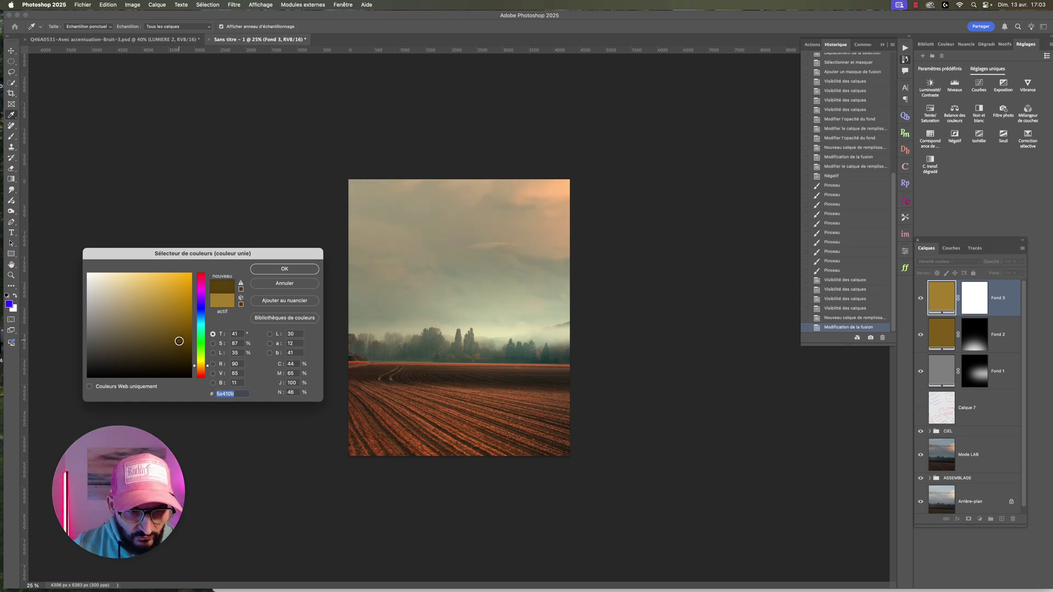
pyautogui.click(179, 340)
pyautogui.moveTo(196, 372); pyautogui.dragTo(195, 374)
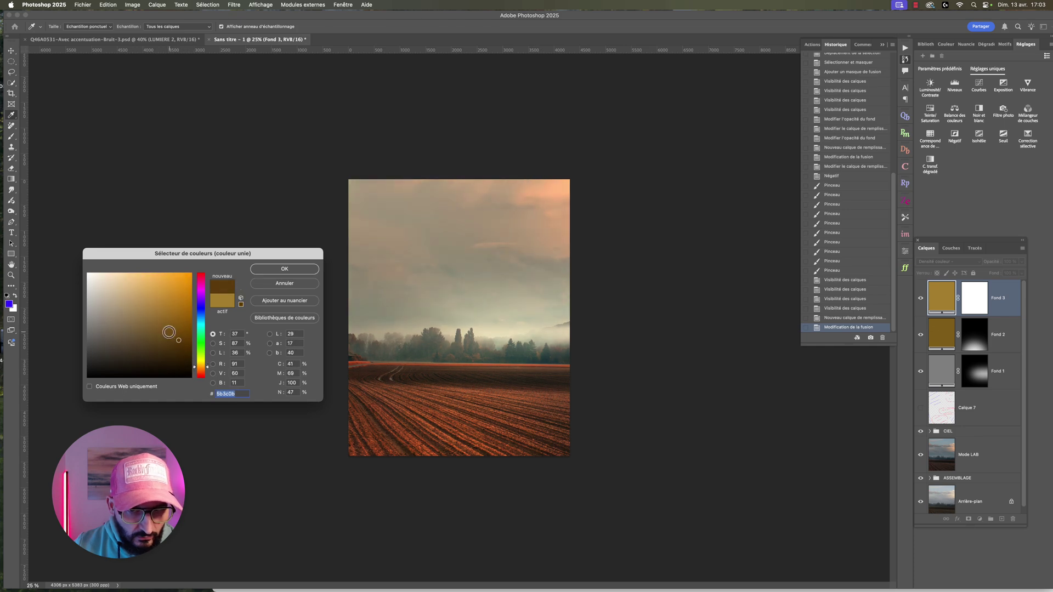
pyautogui.moveTo(169, 332); pyautogui.dragTo(169, 335)
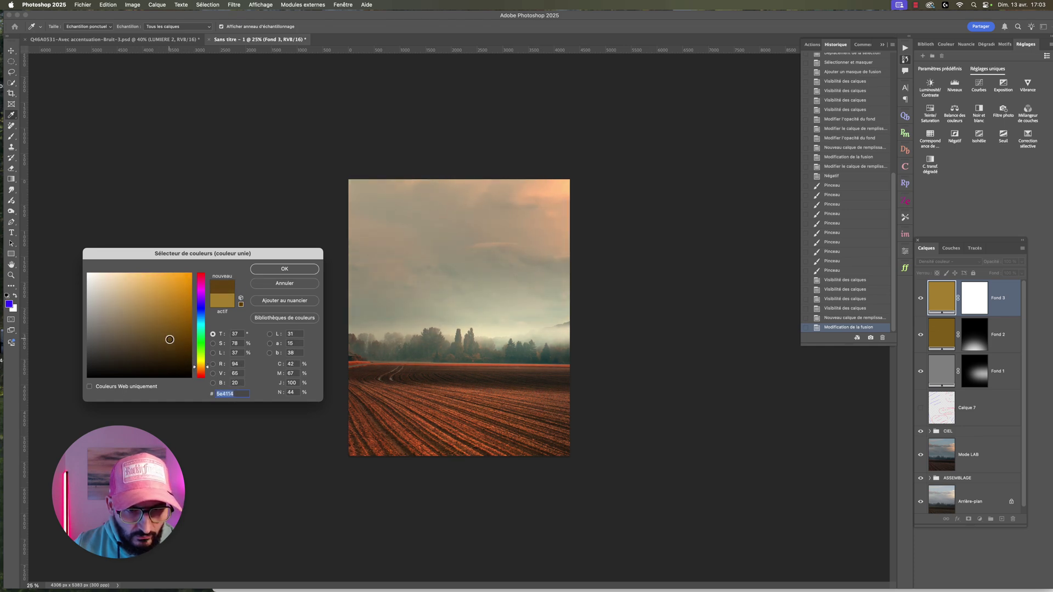
pyautogui.click(285, 269)
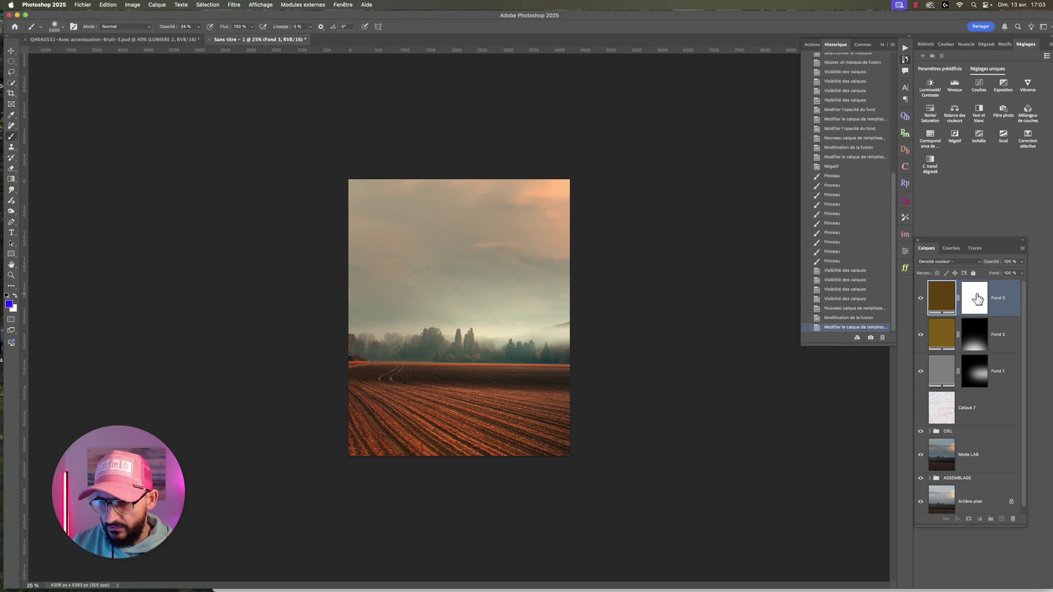
# - Invert Fond 3's mask and paint its tone back into the top-right sky
pyautogui.click(975, 298)
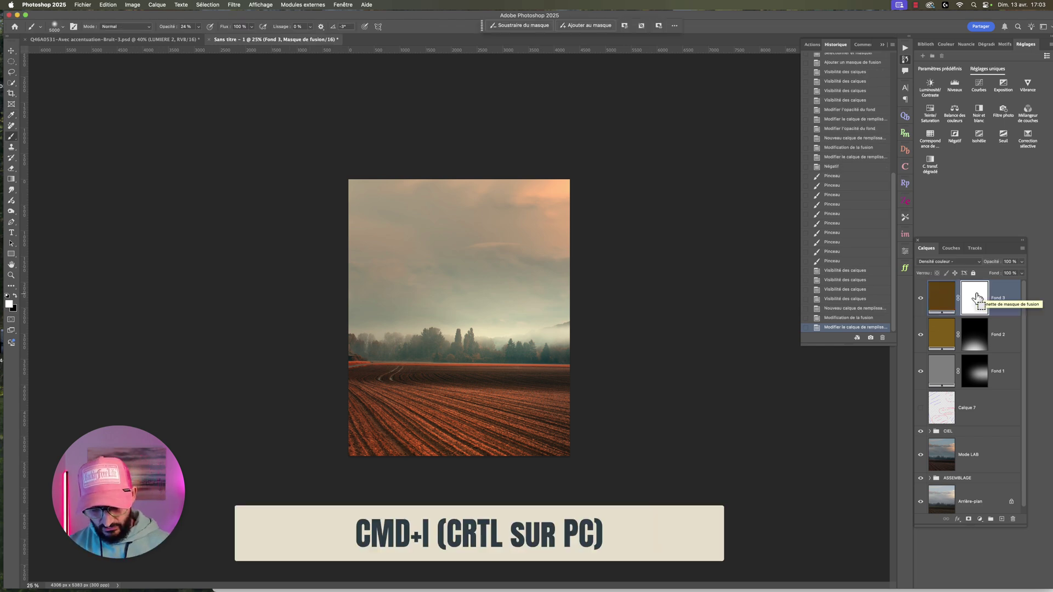
pyautogui.press('super+i')
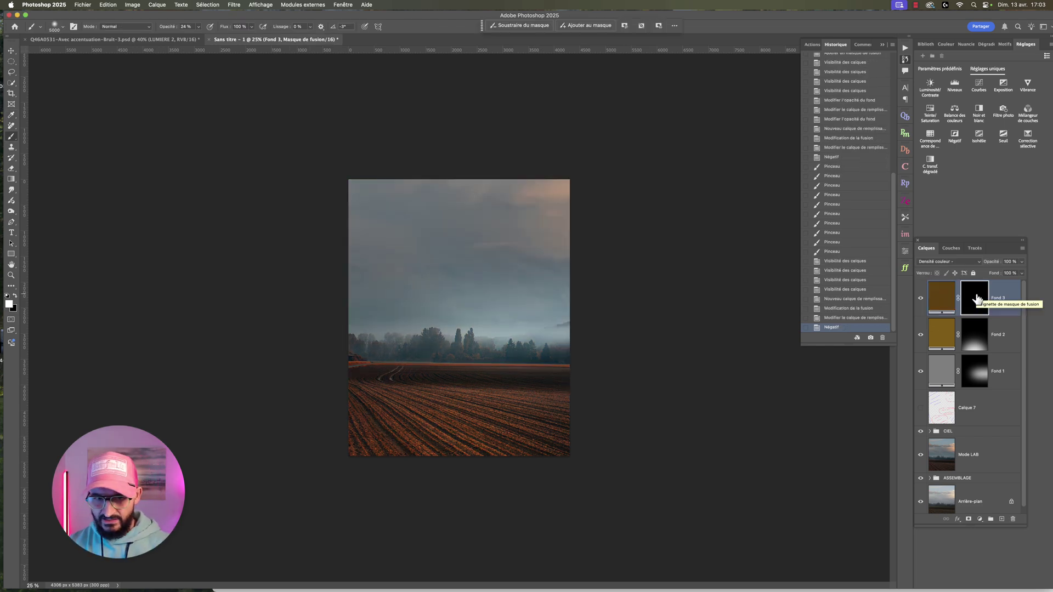
pyautogui.click(540, 152)
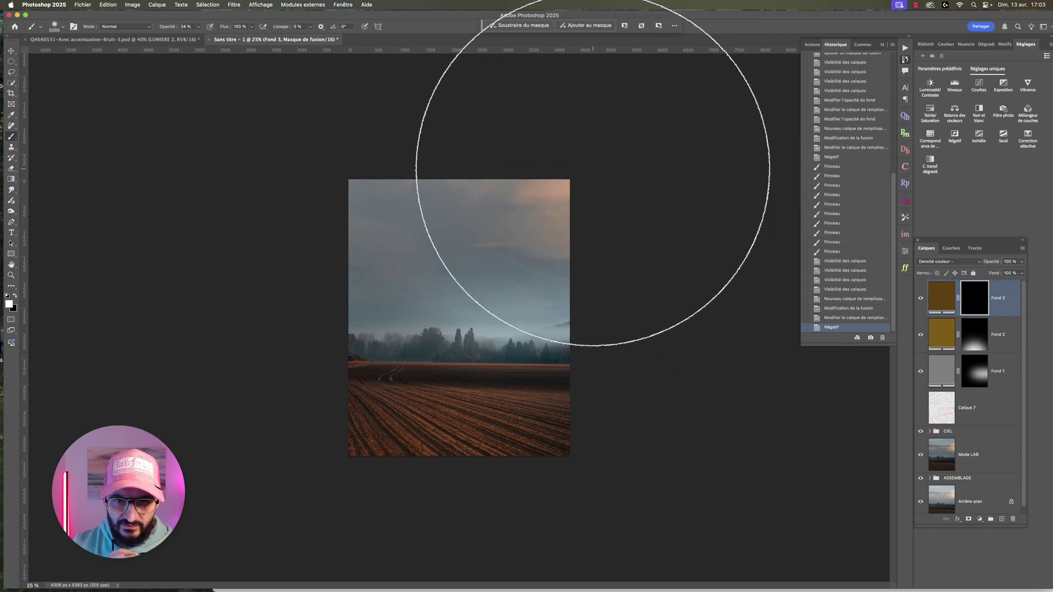
pyautogui.click(540, 153)
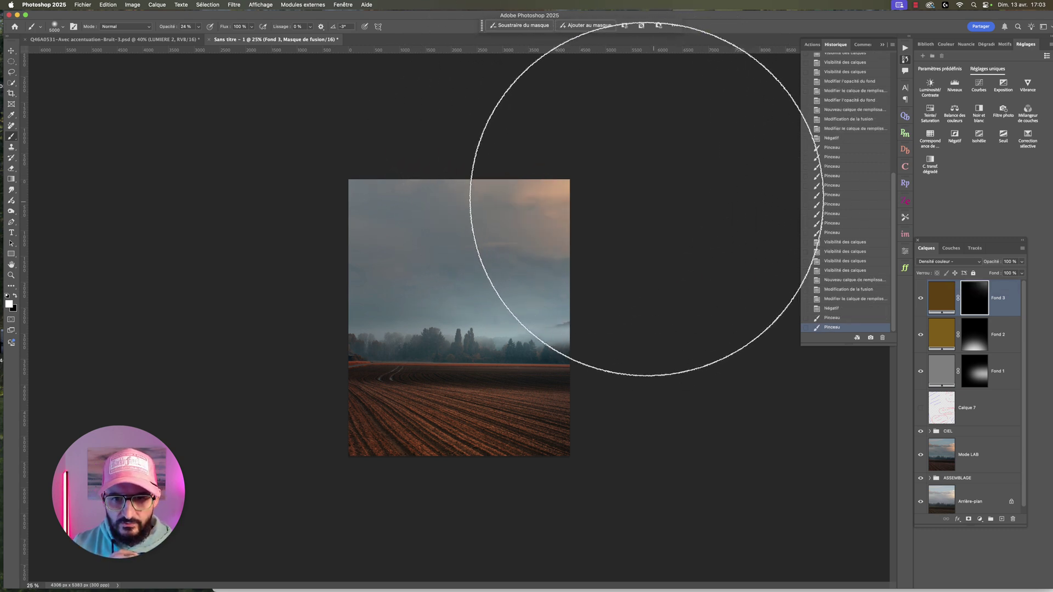
pyautogui.click(630, 184)
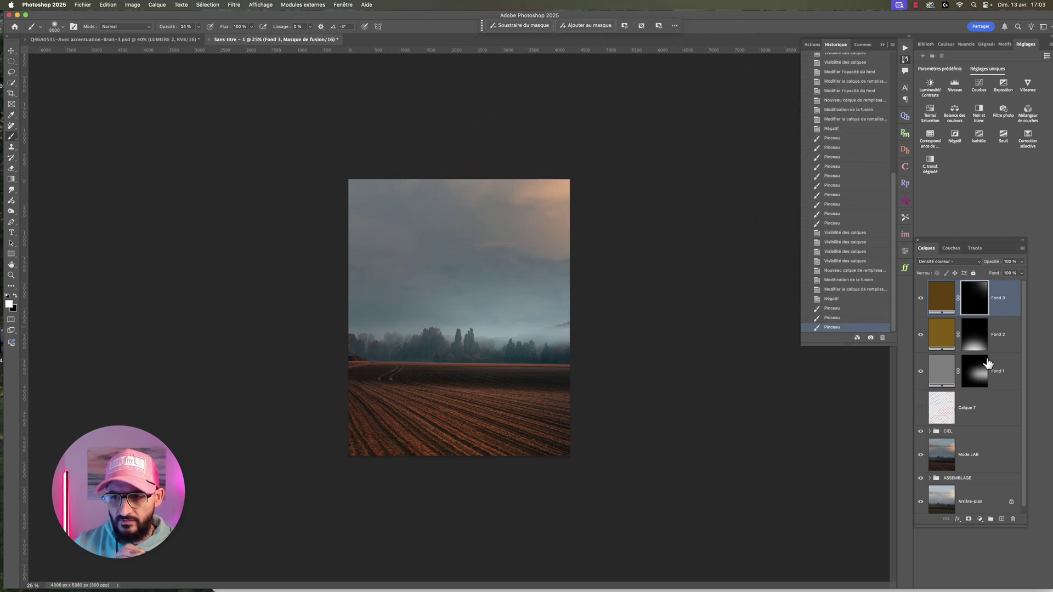
# - Toggle Fond 3 and Fond 1 visibility to judge their effect
pyautogui.click(921, 298)
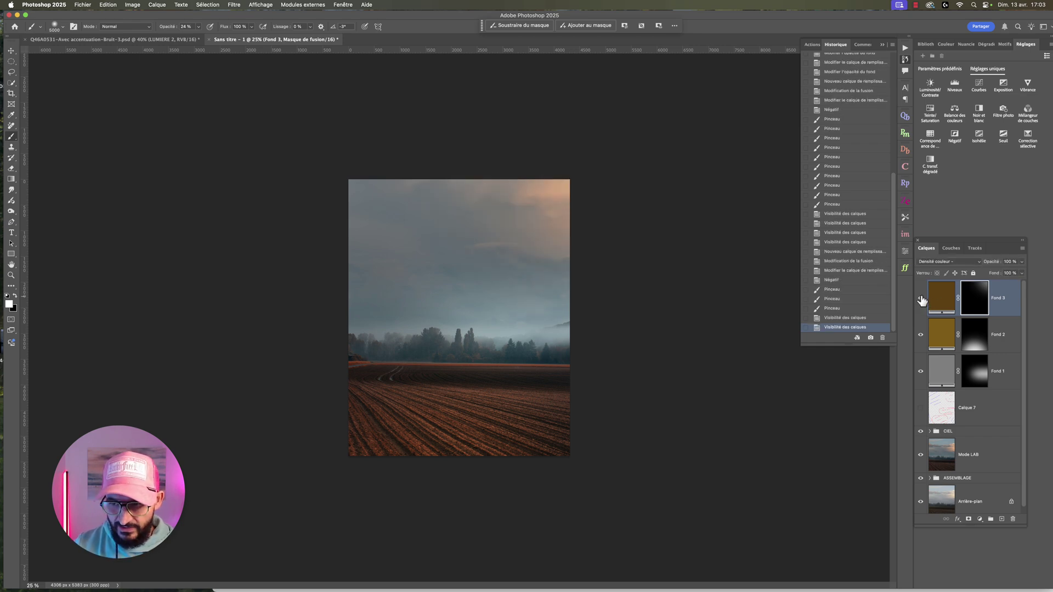
pyautogui.click(921, 334)
pyautogui.click(921, 373)
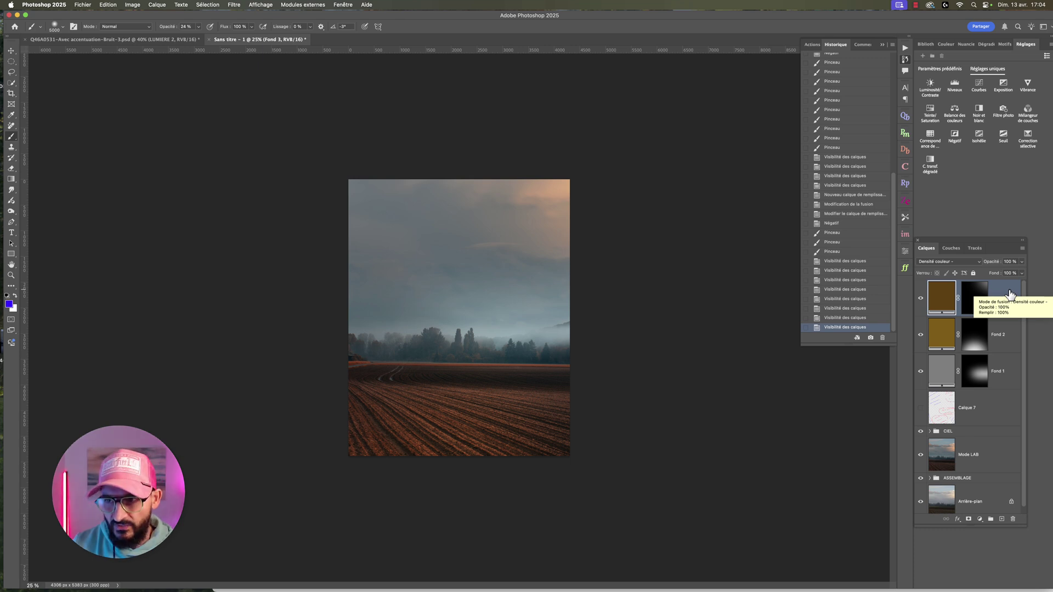
pyautogui.moveTo(977, 85)
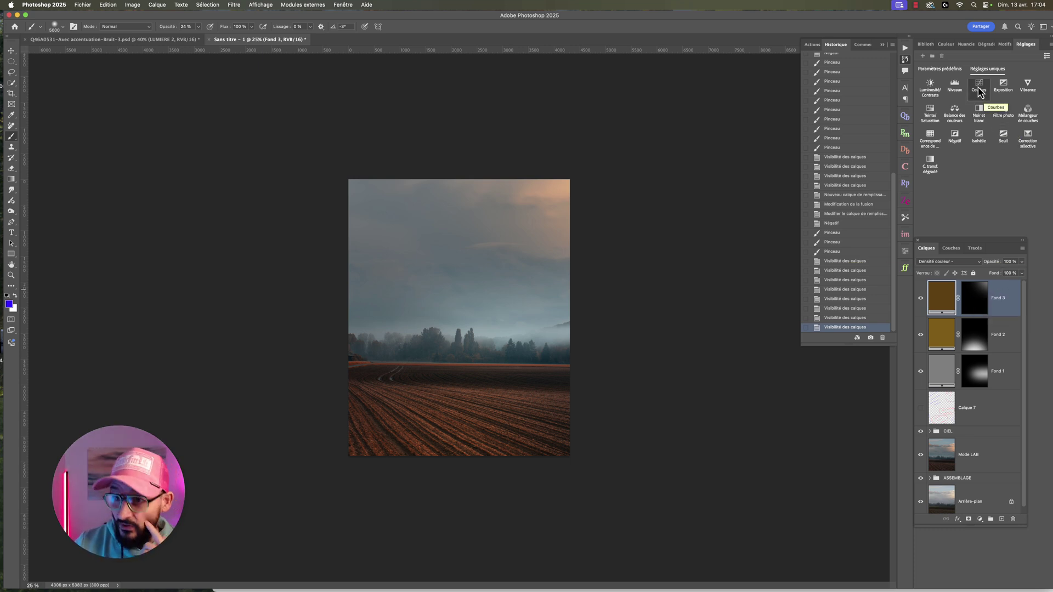
# - Add a Courbes 1 curves layer in Multiply blend, then hide it
pyautogui.click(978, 87)
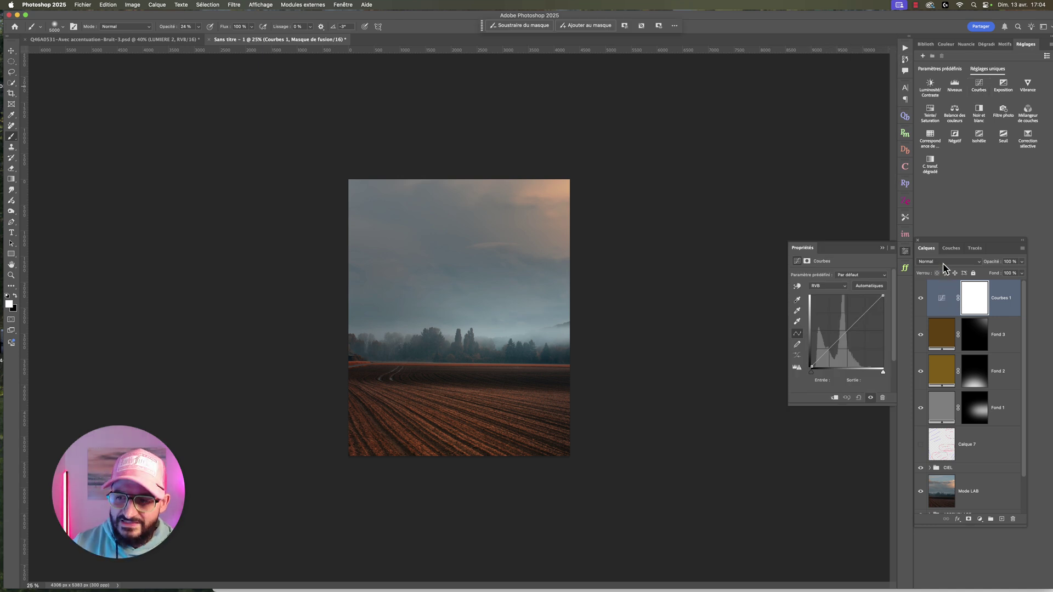
pyautogui.click(944, 269)
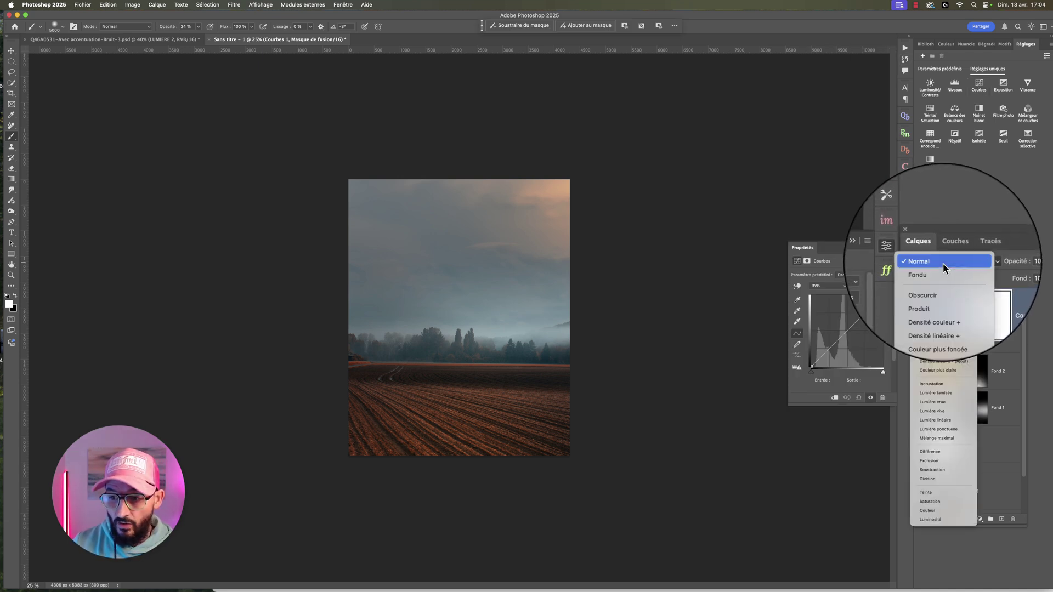
pyautogui.click(938, 300)
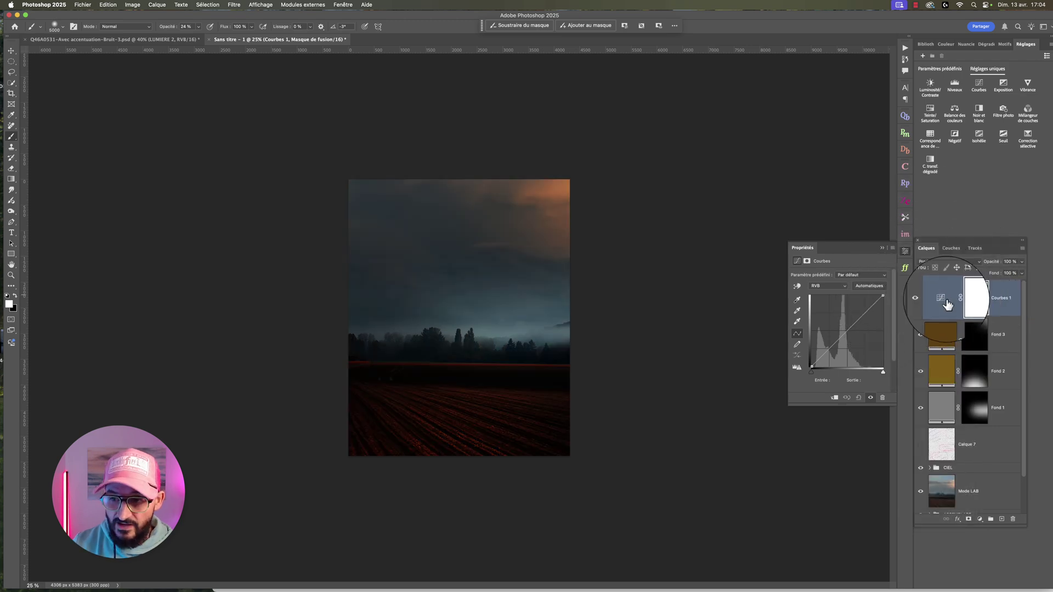
pyautogui.click(920, 299)
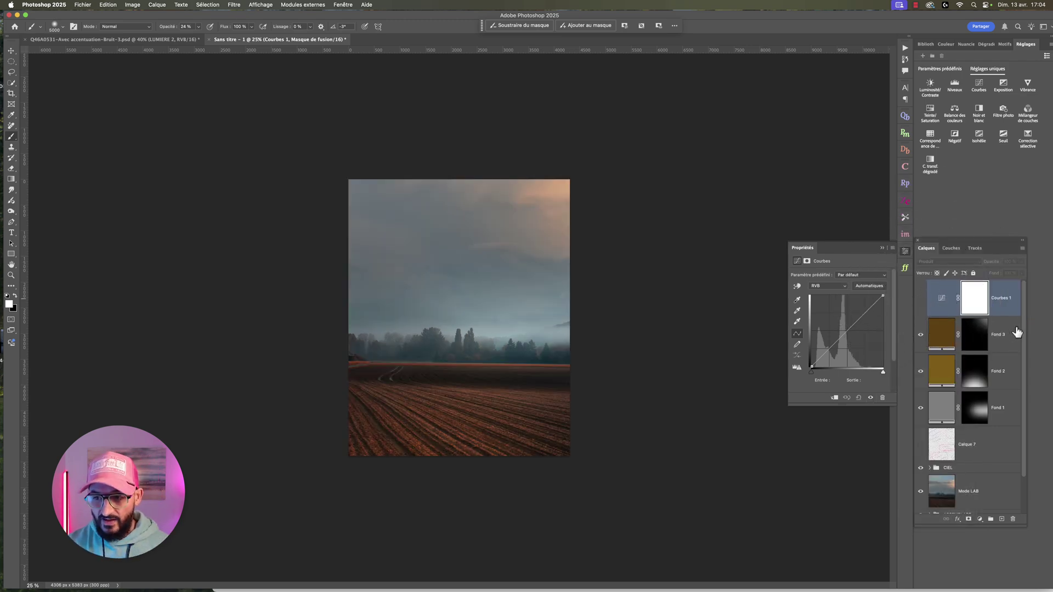
# - Test a stamped merge of visible layers in Multiply, then delete it
pyautogui.press('super+alt+shift+e')
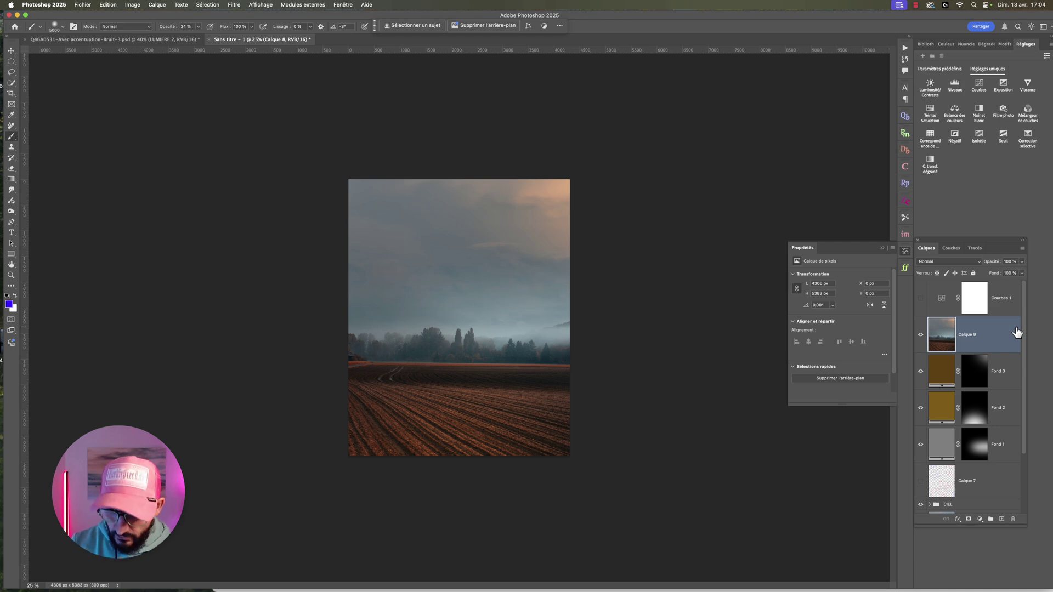
pyautogui.click(948, 263)
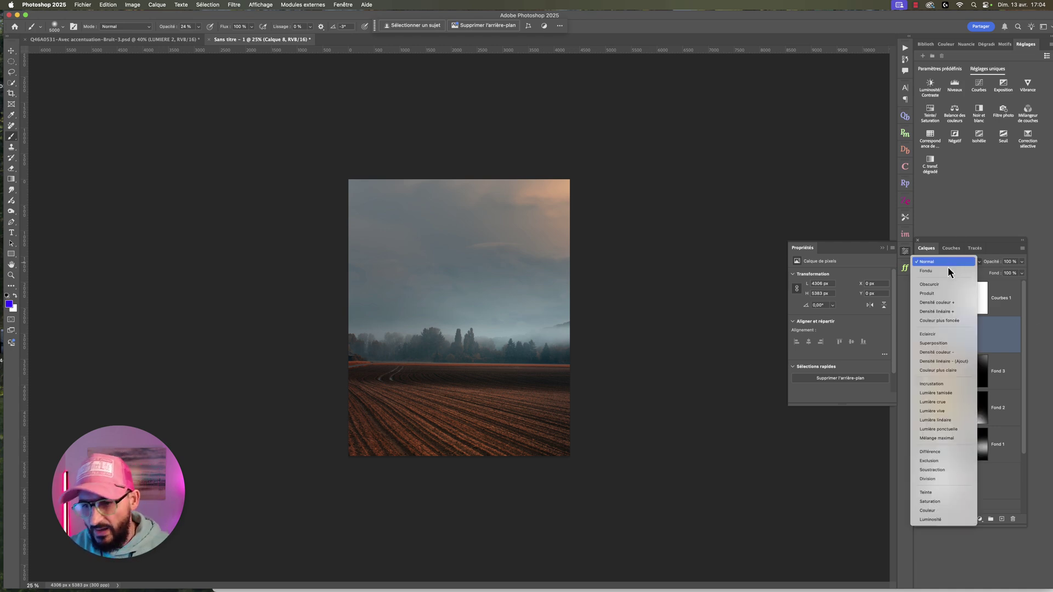
pyautogui.click(943, 294)
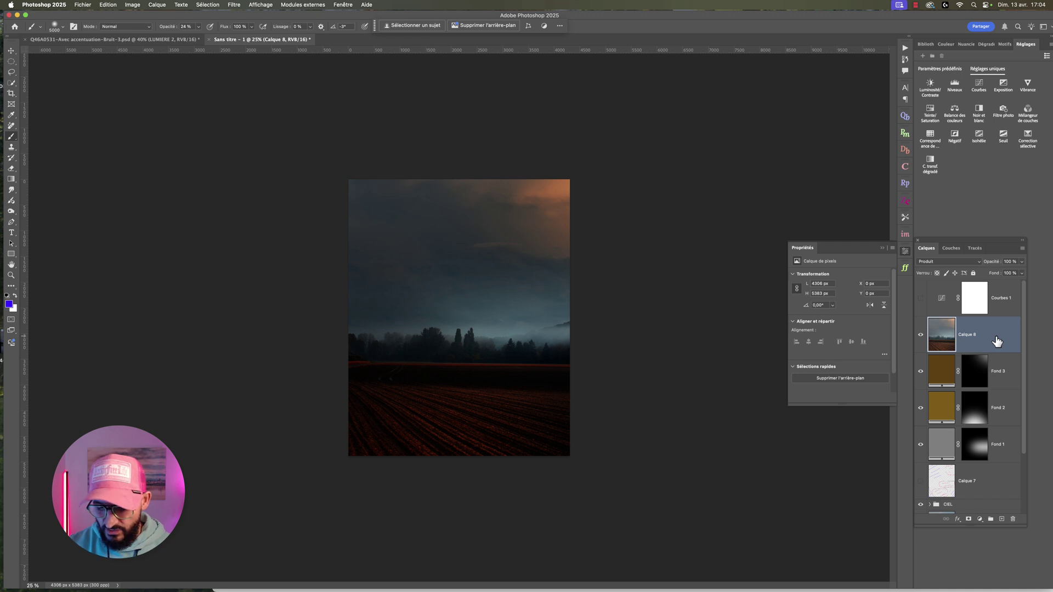
pyautogui.press('Delete')
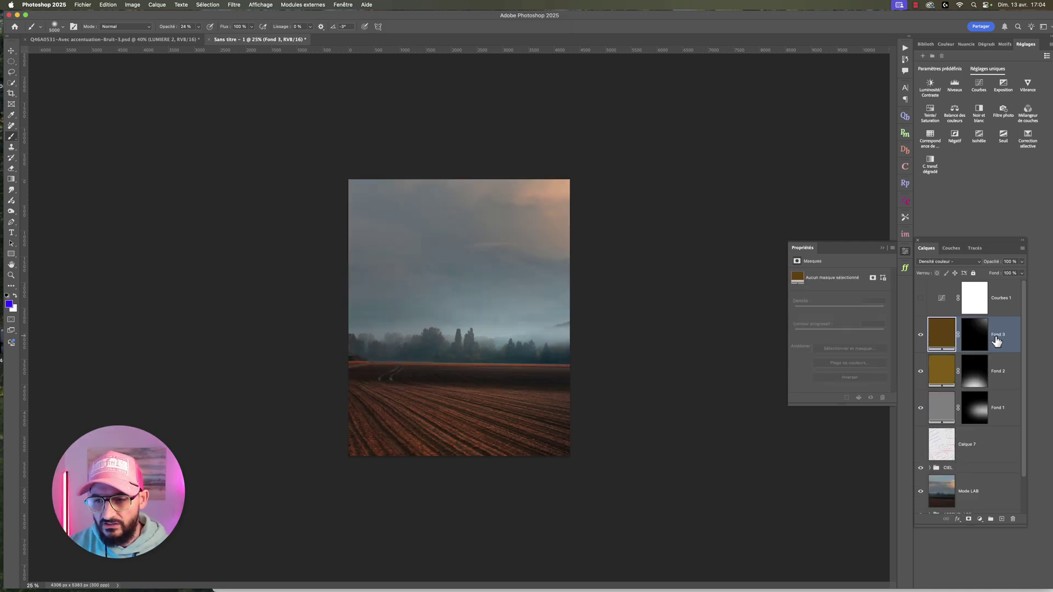
# - Show Courbes 1 again, then delete the Courbes 1 layer
pyautogui.click(921, 299)
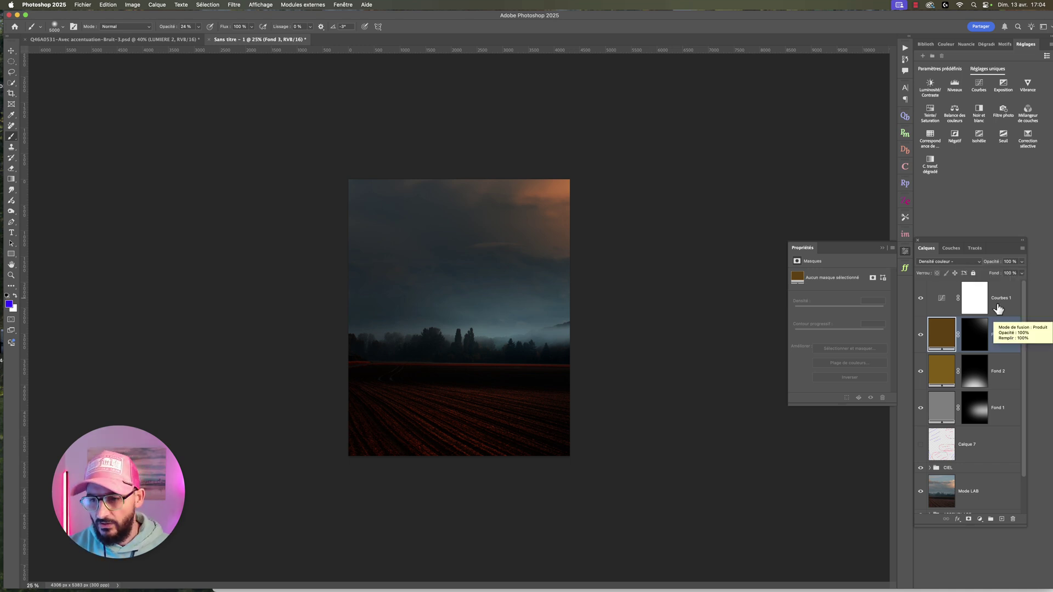
pyautogui.click(974, 300)
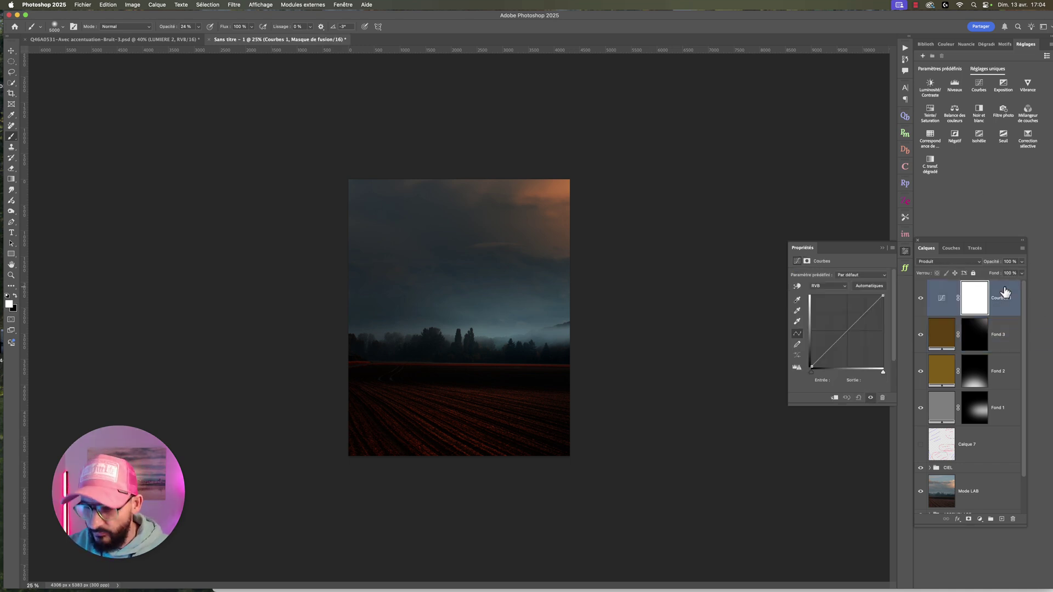
pyautogui.press('Delete')
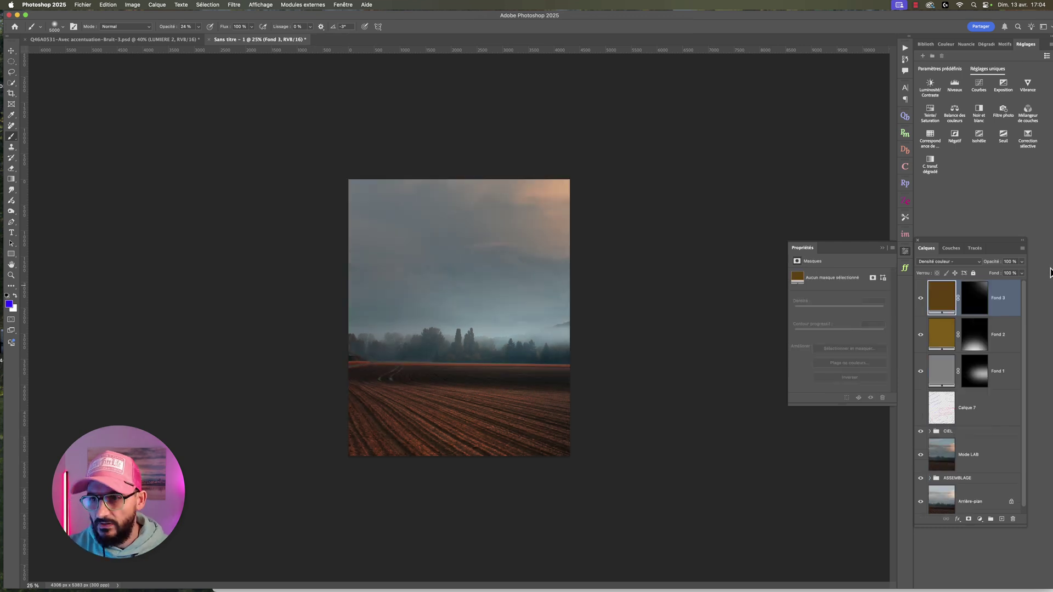
# - Add a Niveaux 1 levels layer in Produit blend and target its mask
pyautogui.click(954, 85)
pyautogui.click(948, 261)
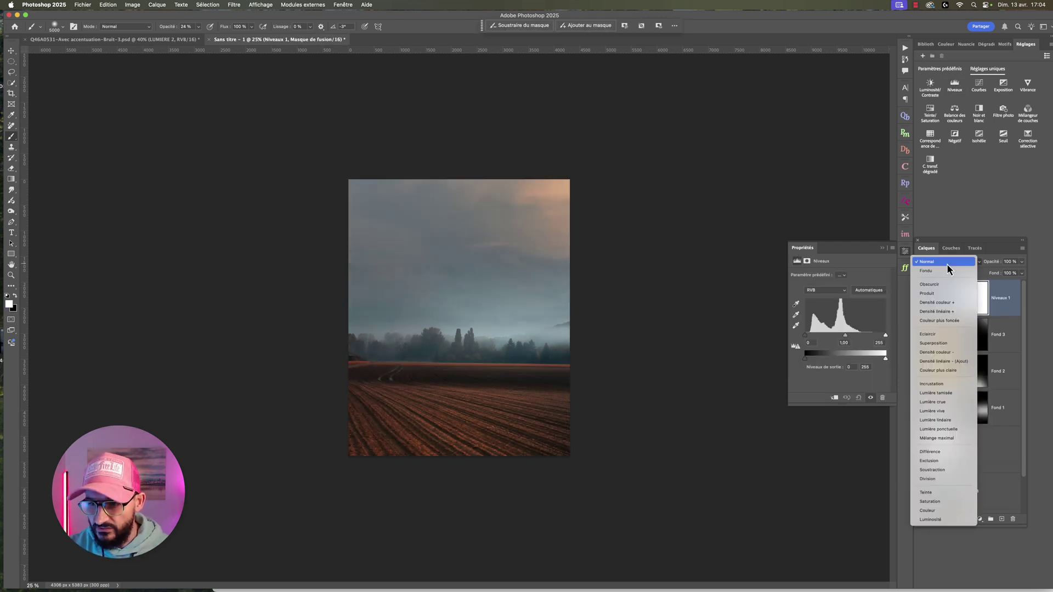
pyautogui.click(942, 293)
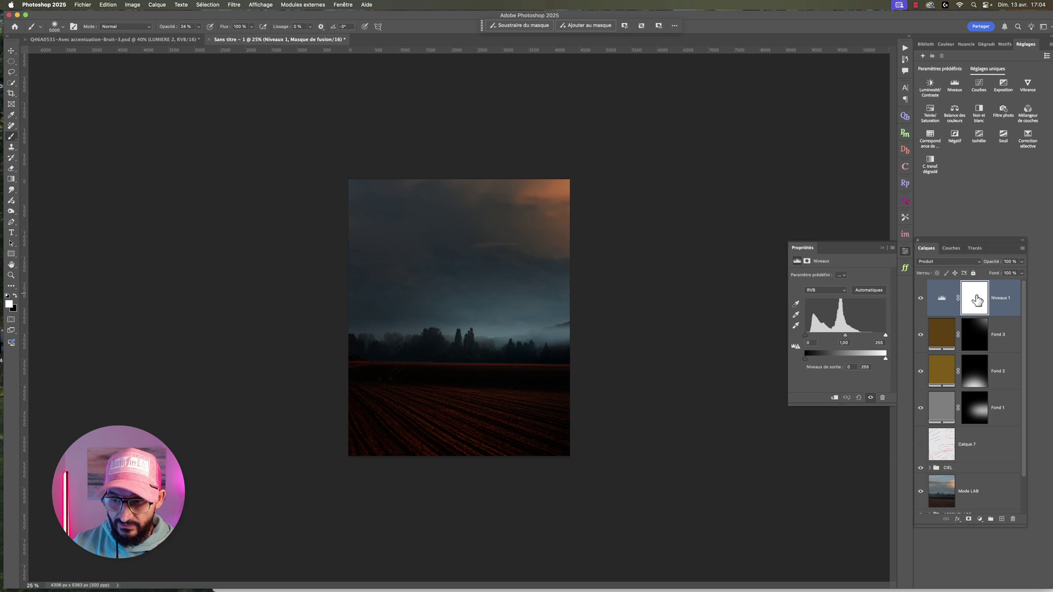
pyautogui.click(976, 298)
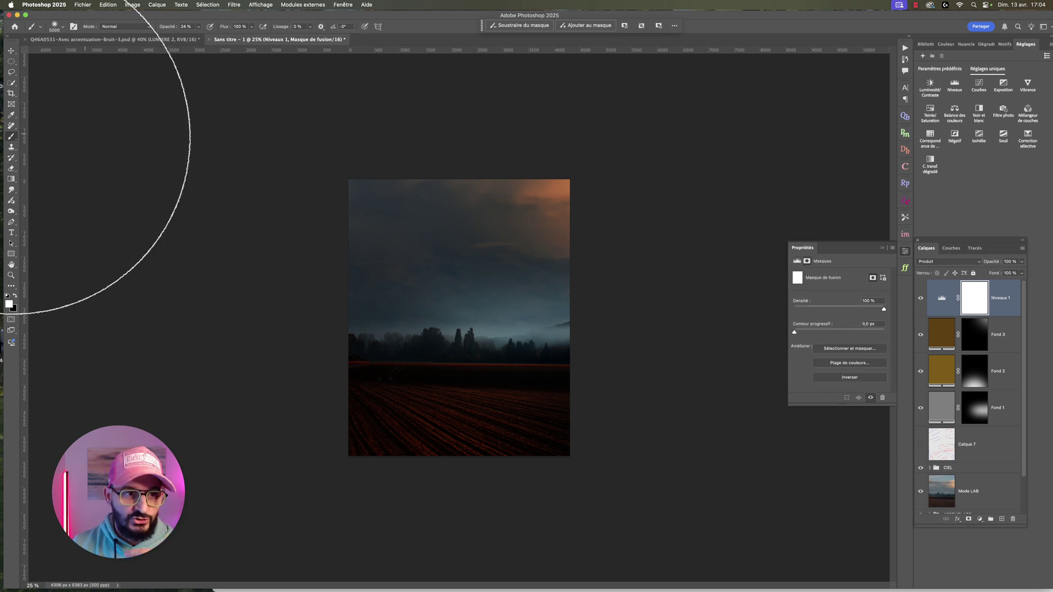
# - Draw a linear mask gradient from the top-left corner ending just above the trees
pyautogui.click(12, 180)
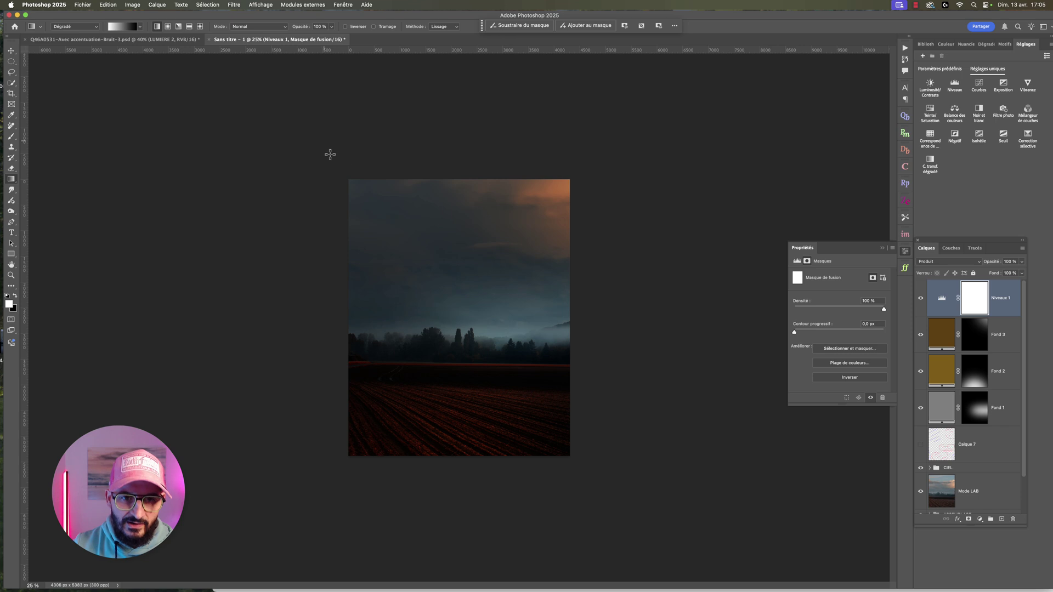
pyautogui.moveTo(344, 176); pyautogui.dragTo(499, 360)
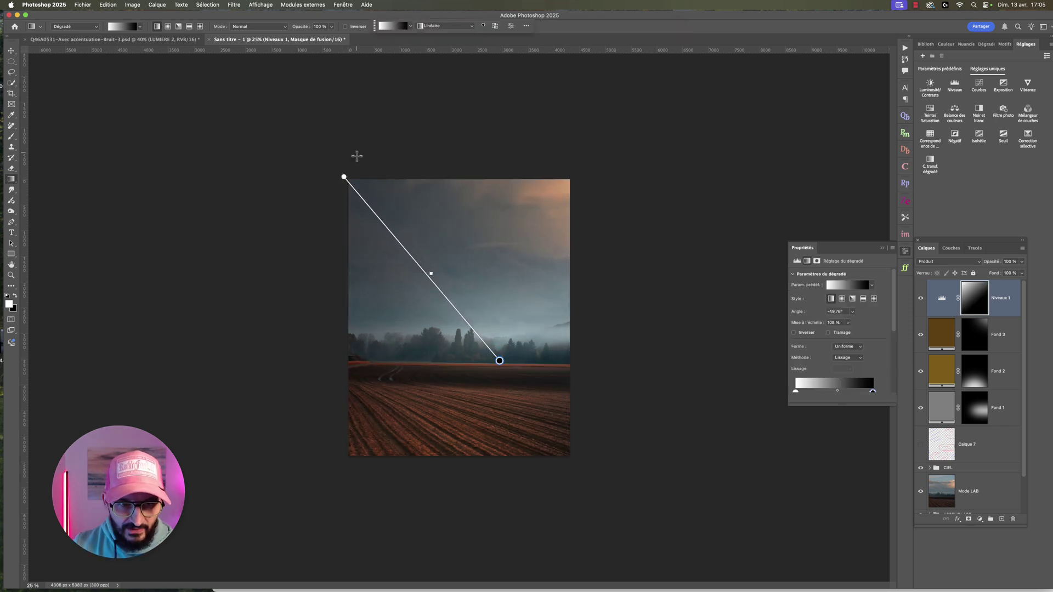
pyautogui.moveTo(344, 177); pyautogui.dragTo(331, 162)
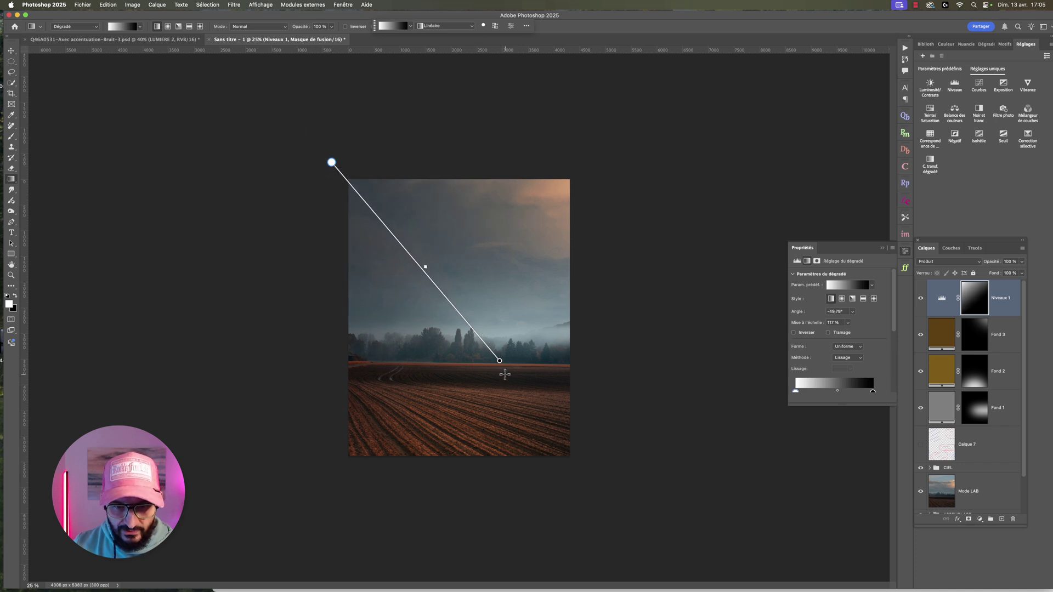
pyautogui.moveTo(499, 361); pyautogui.dragTo(470, 322)
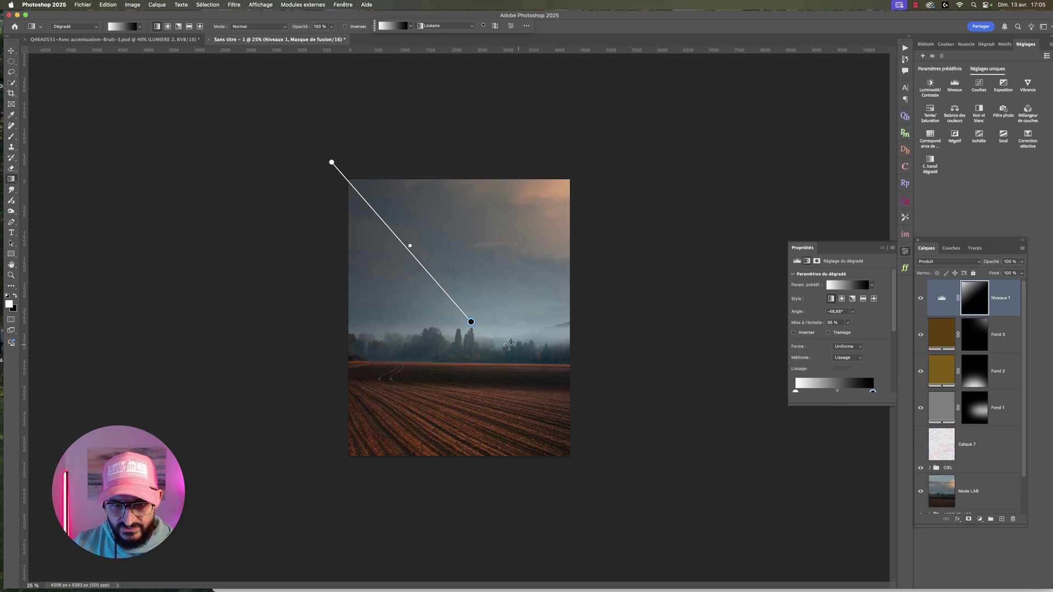
pyautogui.moveTo(331, 162)
pyautogui.mouseDown()
pyautogui.moveTo(343, 193)
pyautogui.moveTo(343, 177)
pyautogui.moveTo(354, 185)
pyautogui.mouseUp()
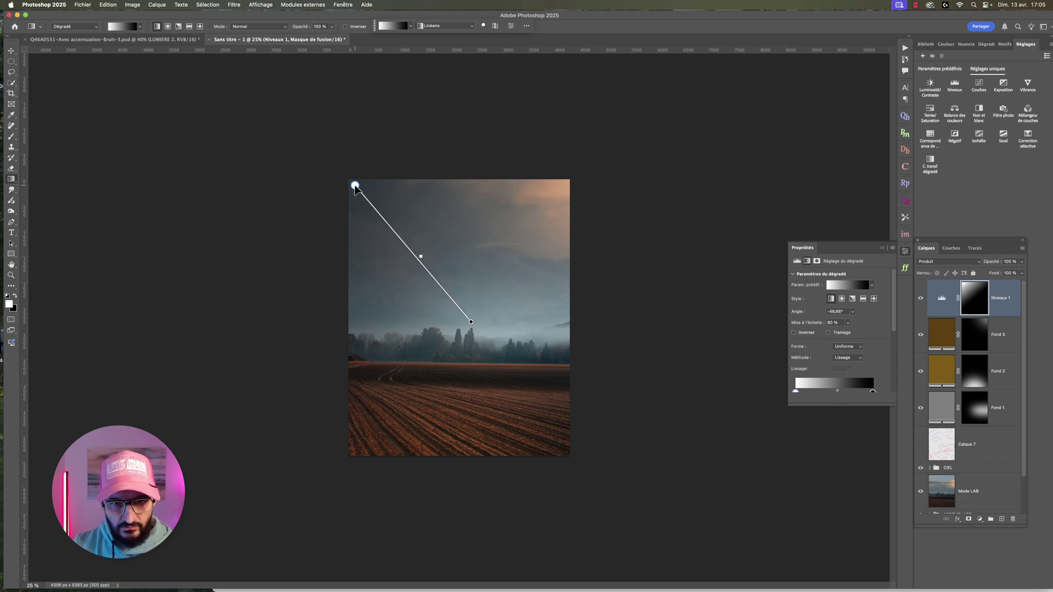
pyautogui.moveTo(354, 186); pyautogui.dragTo(353, 185)
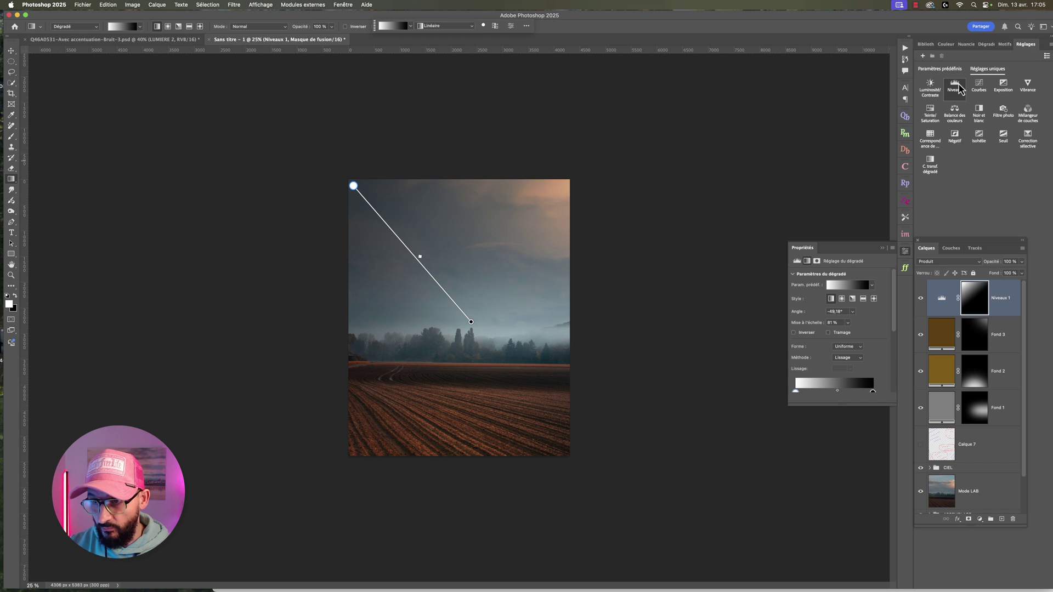
# - Add a Courbes 1 curves layer in Produit blend and target its mask
pyautogui.click(977, 90)
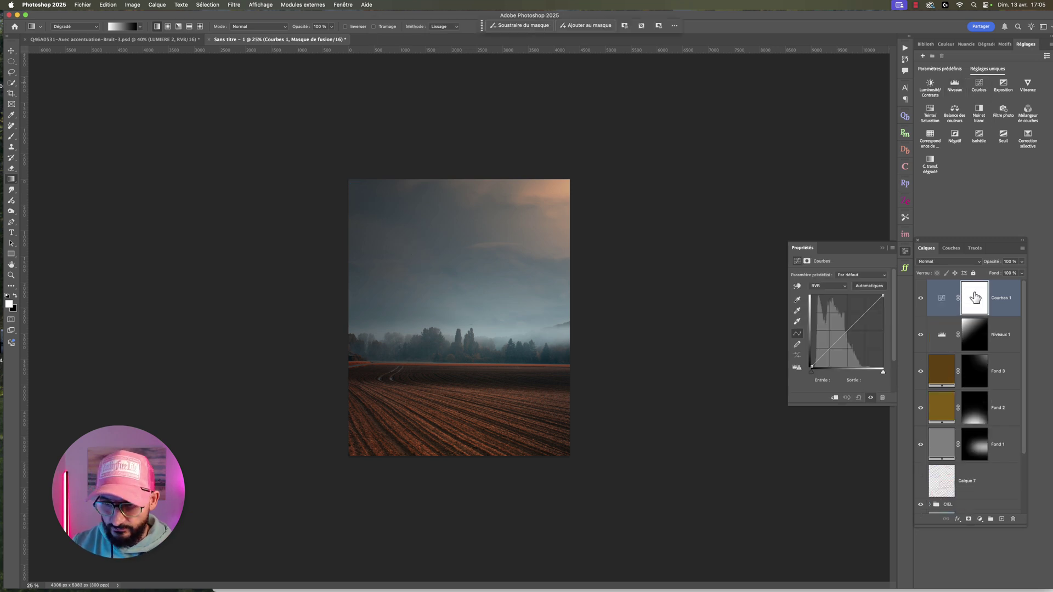
pyautogui.click(948, 262)
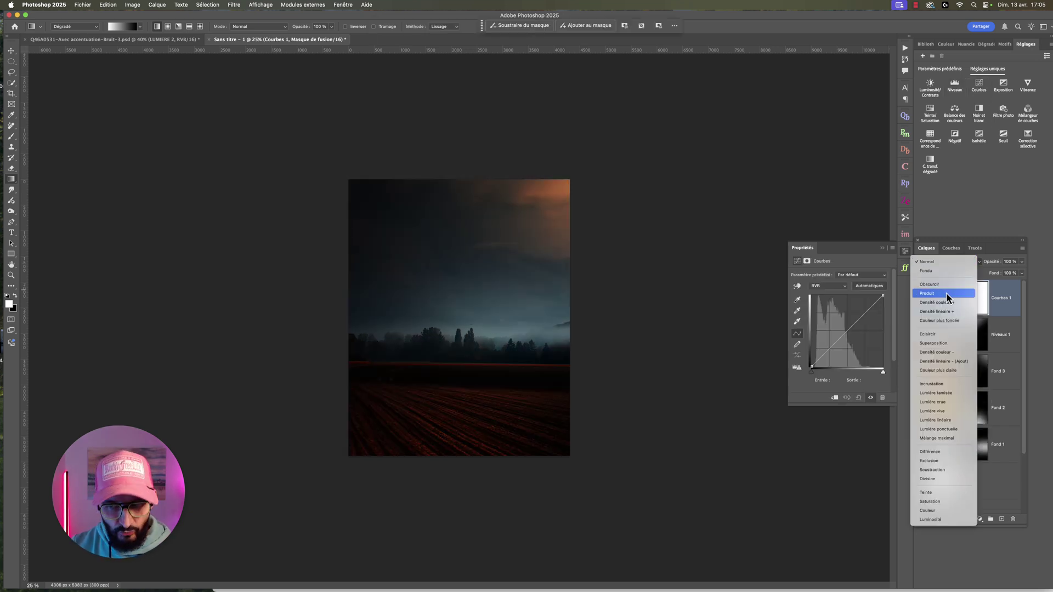
pyautogui.click(946, 293)
pyautogui.click(973, 301)
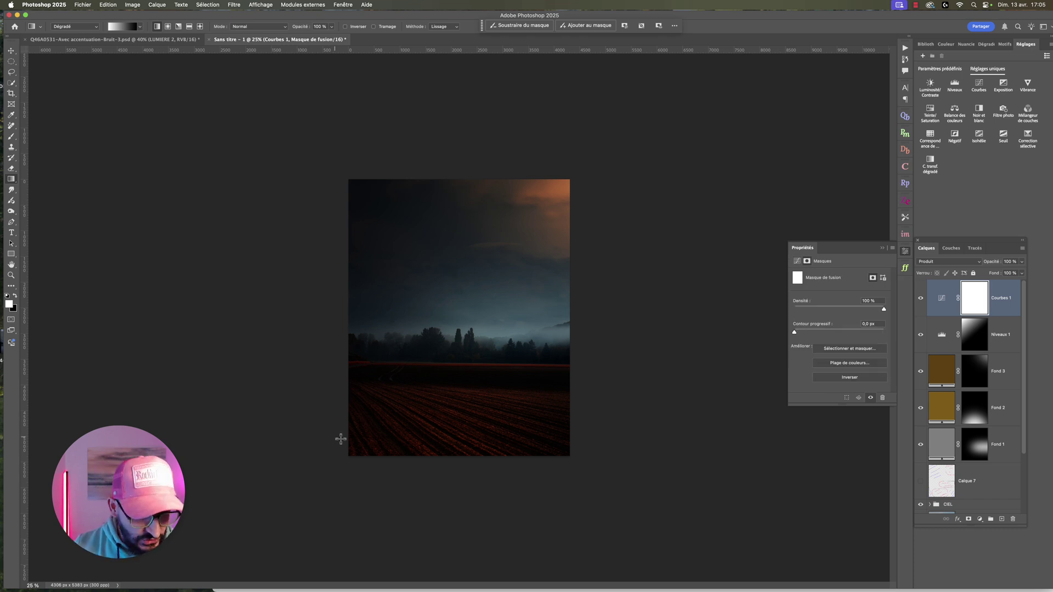
# - Drag a mask gradient from beyond the bottom-left corner inward over the field
pyautogui.moveTo(343, 459); pyautogui.dragTo(418, 403)
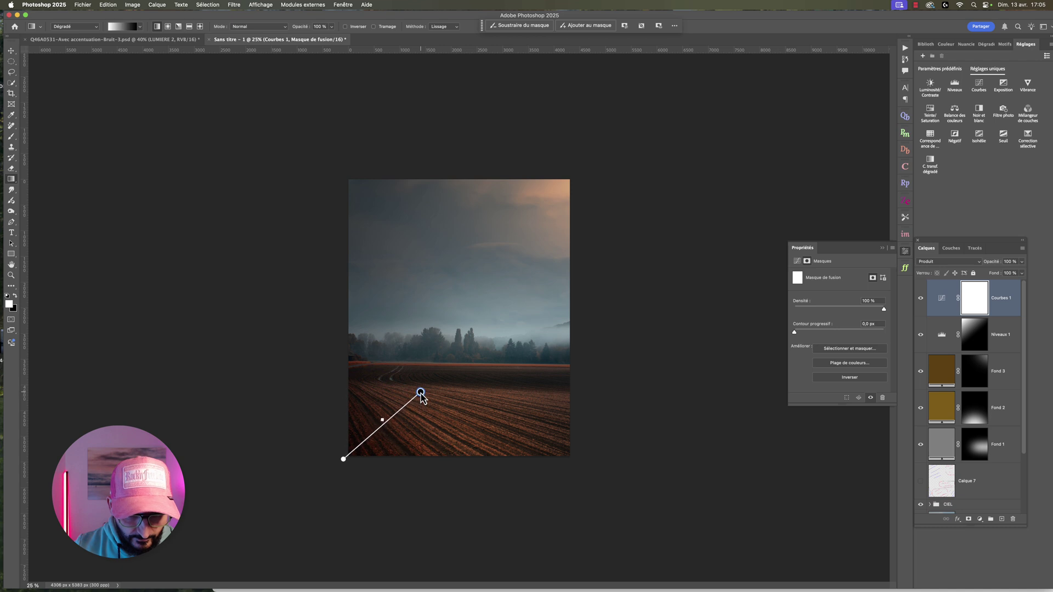
pyautogui.moveTo(419, 402); pyautogui.dragTo(426, 390)
pyautogui.moveTo(344, 459)
pyautogui.mouseDown()
pyautogui.moveTo(312, 508)
pyautogui.moveTo(285, 515)
pyautogui.mouseUp()
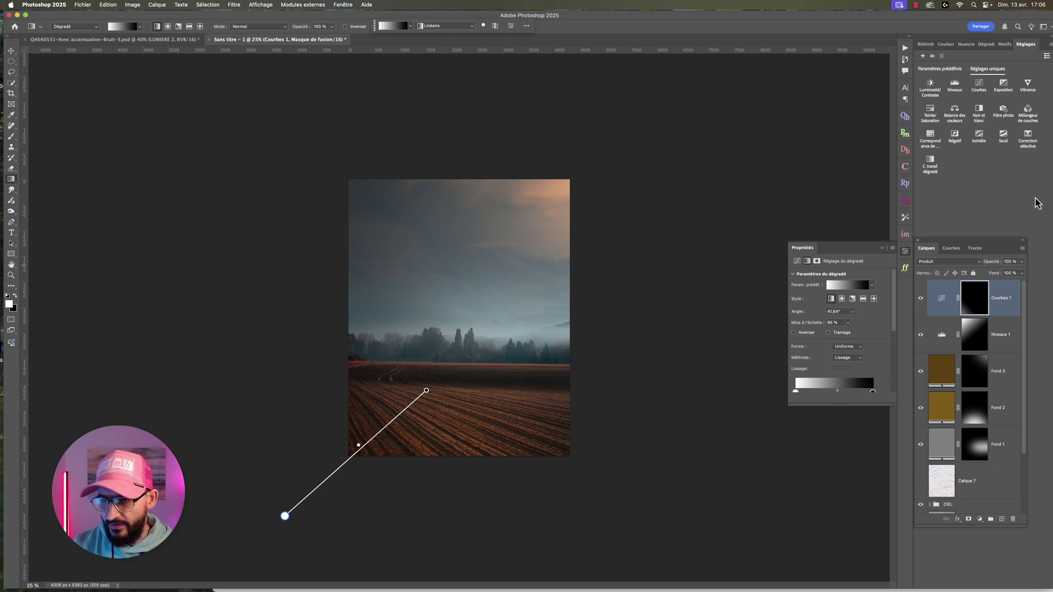
# - Add a Courbes 2 curves layer and draw a mask gradient from the bottom-right corner
pyautogui.click(978, 84)
pyautogui.click(969, 299)
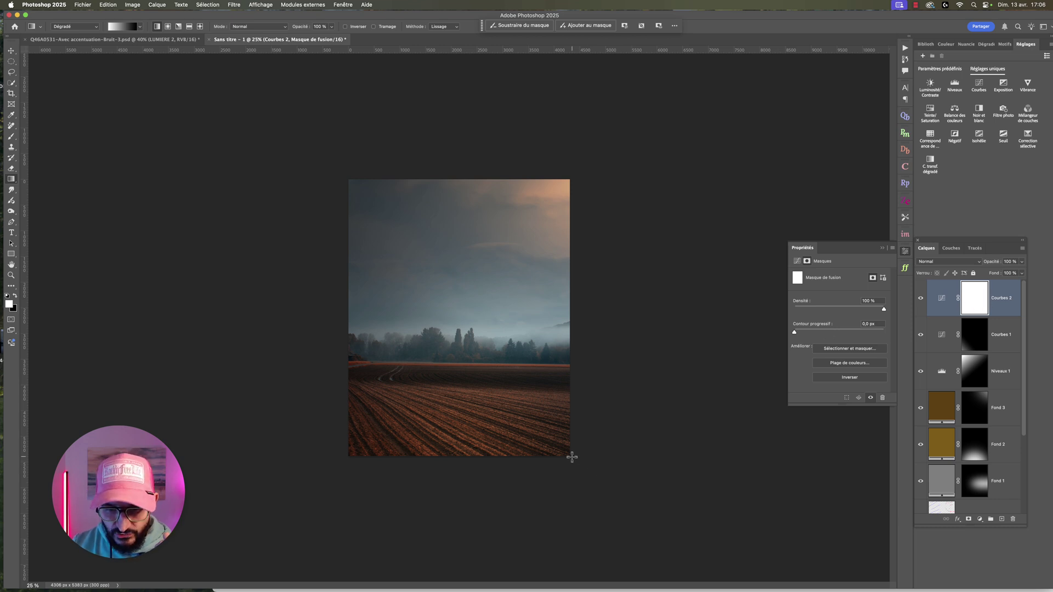
pyautogui.moveTo(560, 448); pyautogui.dragTo(466, 403)
pyautogui.moveTo(569, 458); pyautogui.dragTo(570, 461)
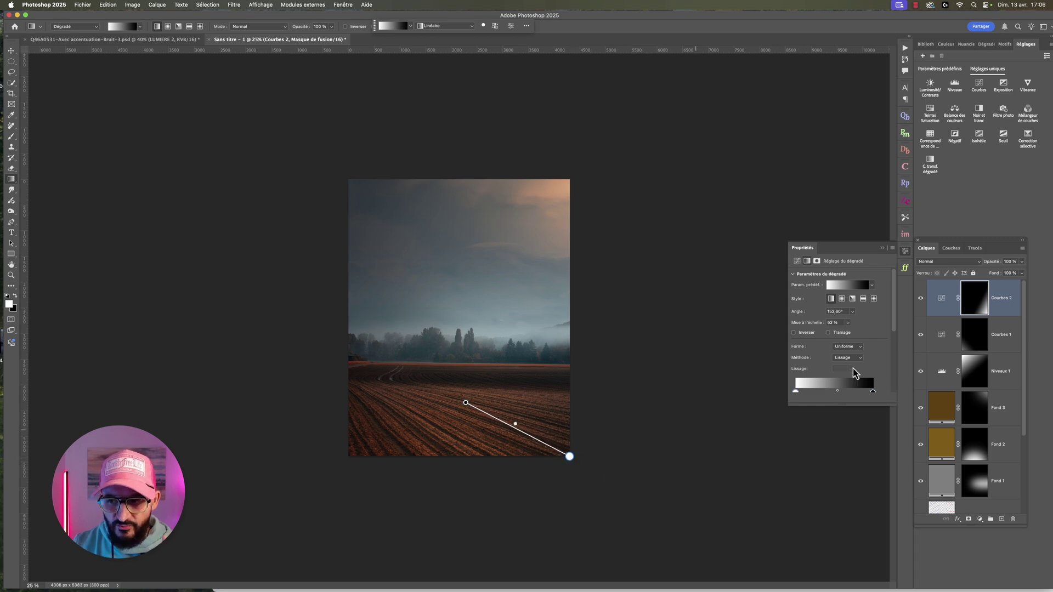
# - Set Courbes 2 to Multiply and refine the gradient ends before committing it
pyautogui.click(948, 262)
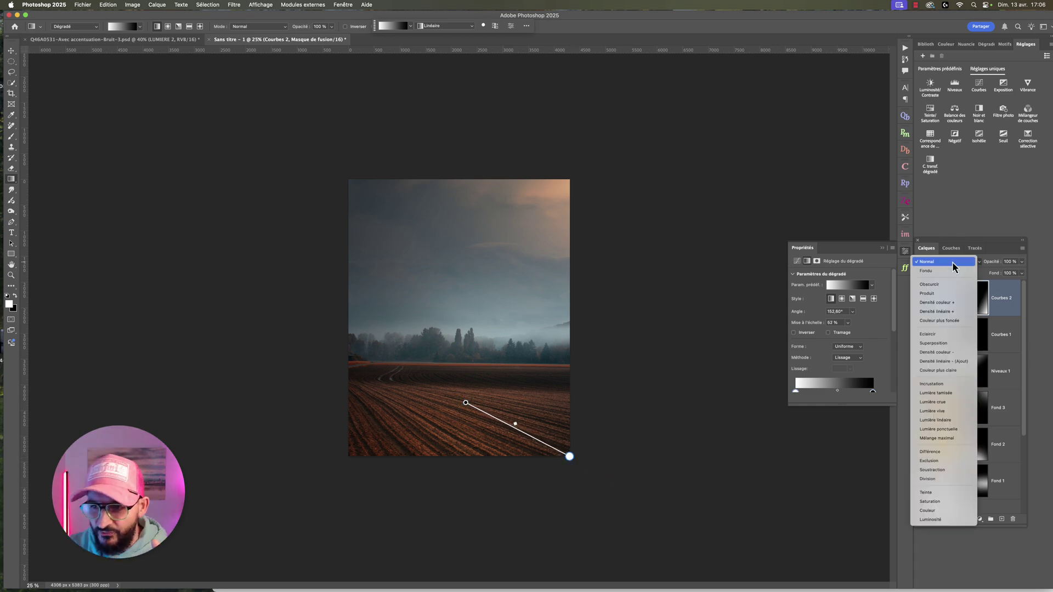
pyautogui.click(934, 293)
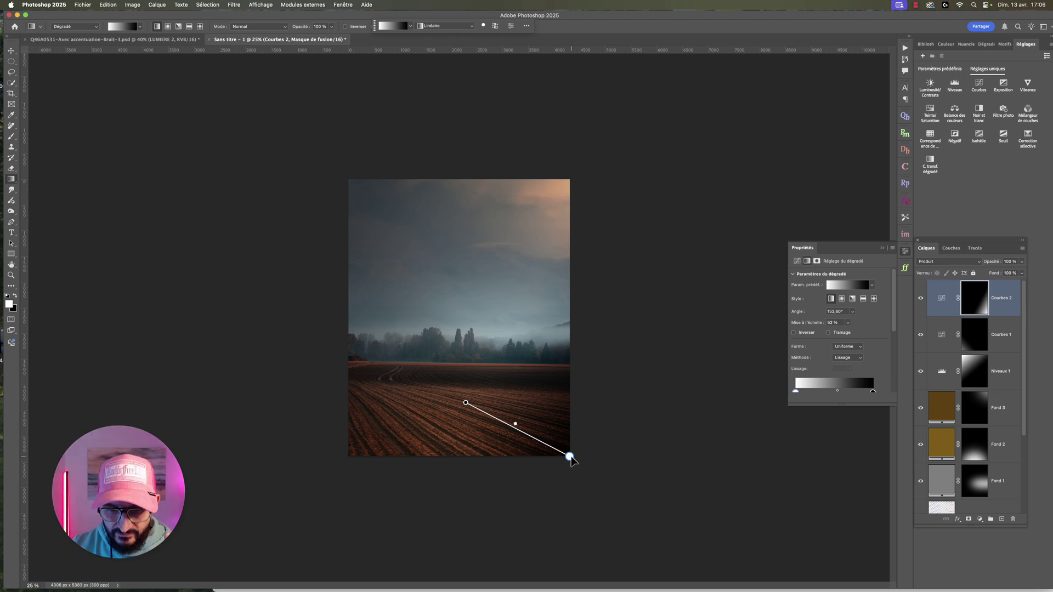
pyautogui.moveTo(568, 459)
pyautogui.mouseDown()
pyautogui.moveTo(668, 522)
pyautogui.moveTo(679, 514)
pyautogui.mouseUp()
pyautogui.moveTo(466, 403)
pyautogui.mouseDown()
pyautogui.moveTo(496, 406)
pyautogui.moveTo(468, 397)
pyautogui.mouseUp()
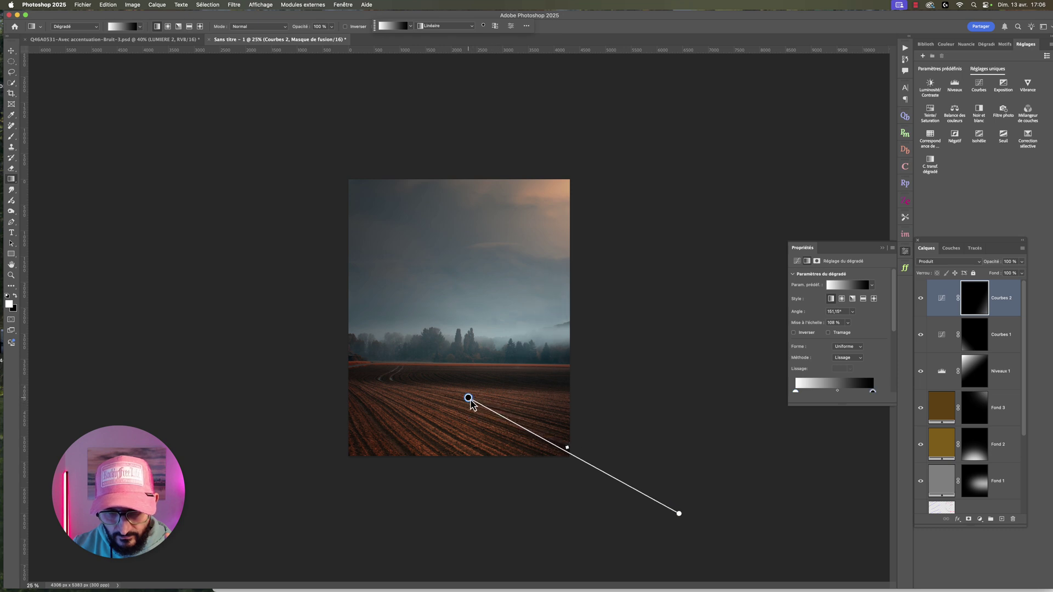
pyautogui.moveTo(678, 515); pyautogui.dragTo(661, 506)
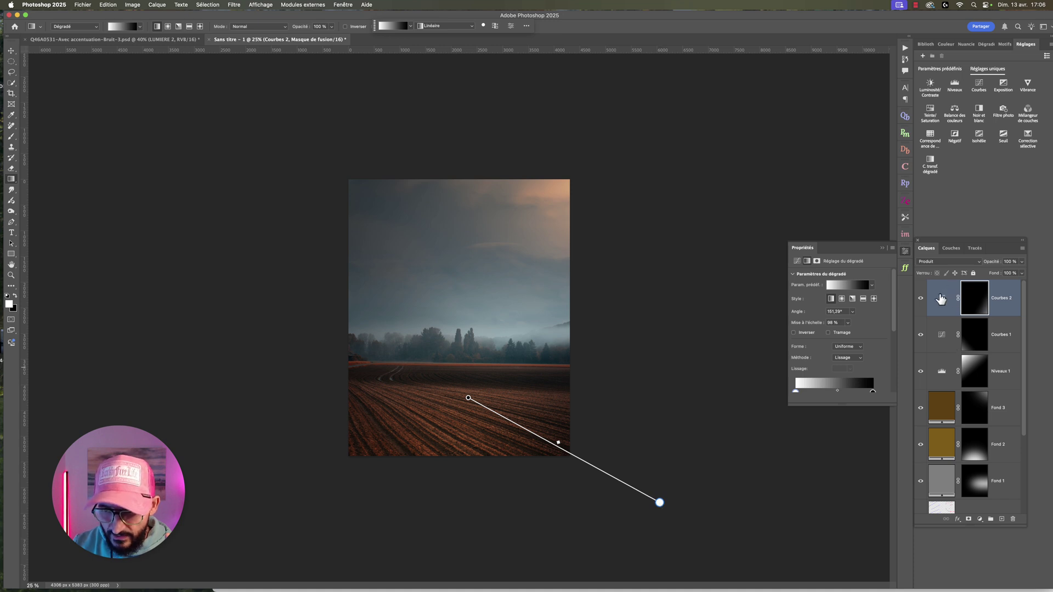
pyautogui.press('Return')
# - Toggle Courbes 2 to compare, then show its mask properties
pyautogui.click(920, 301)
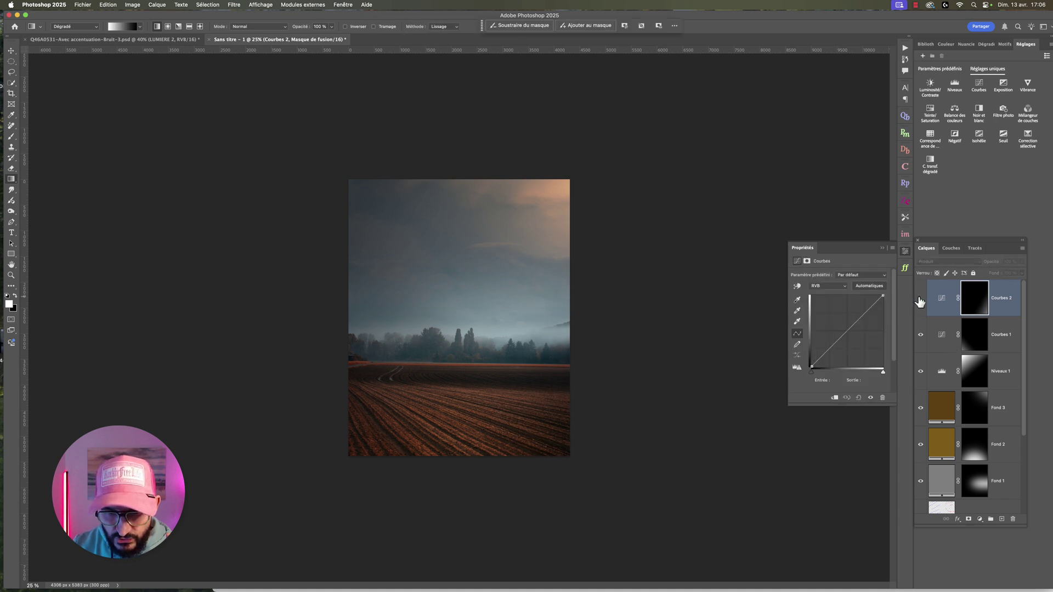
pyautogui.click(919, 301)
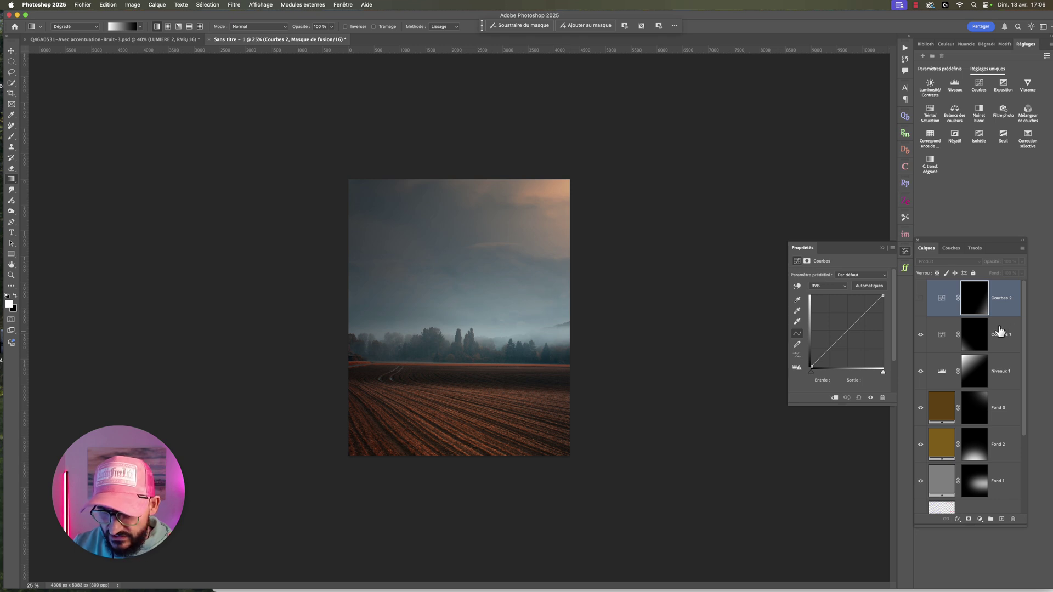
pyautogui.click(919, 301)
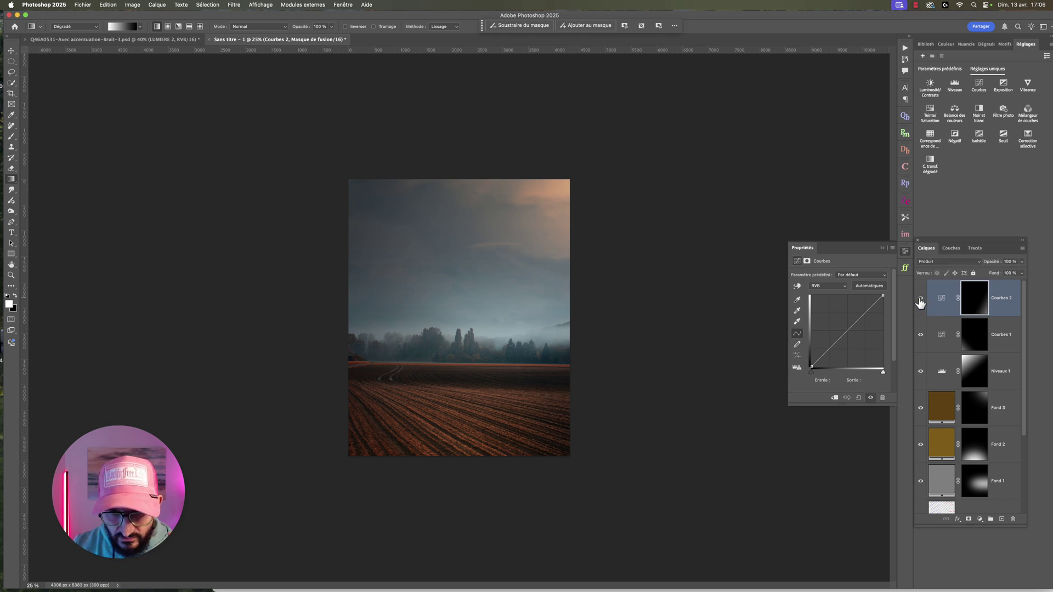
pyautogui.click(975, 298)
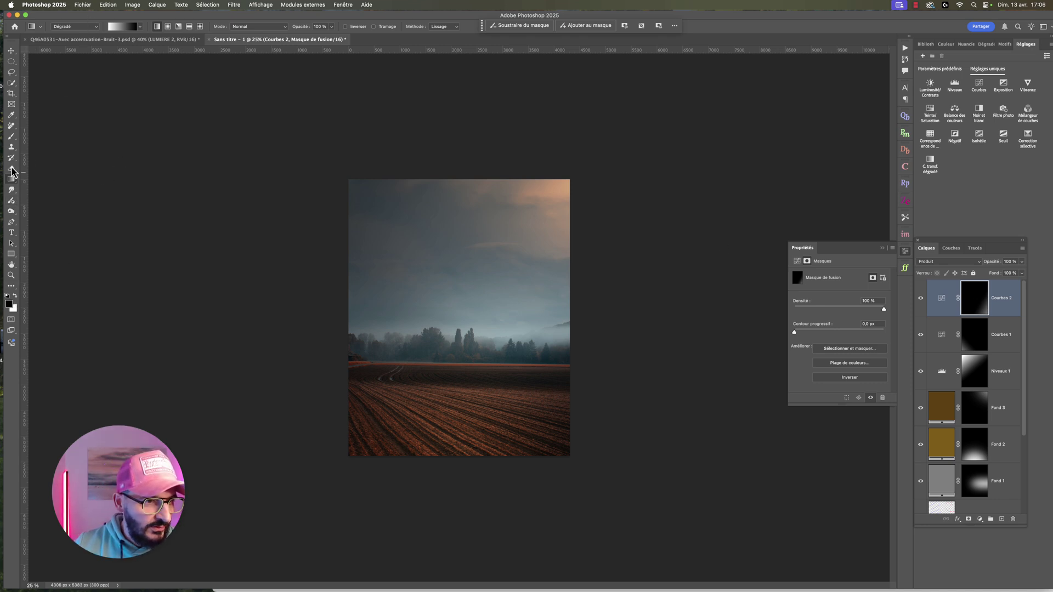
# - Paint black with a 495 px brush on Courbes 2's mask along the field's right edge
pyautogui.click(11, 136)
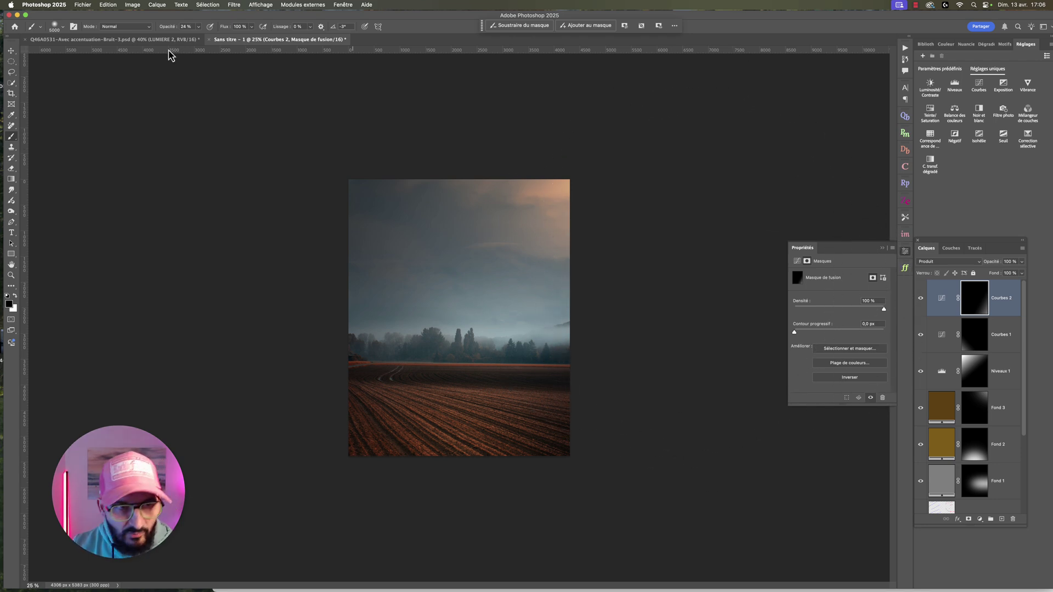
pyautogui.click(64, 27)
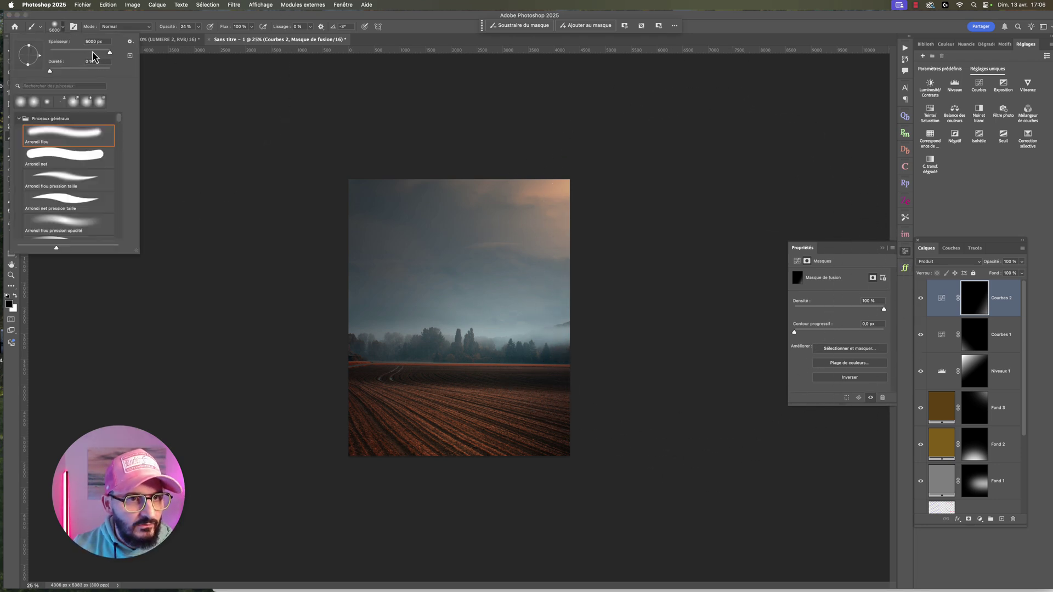
pyautogui.click(198, 35)
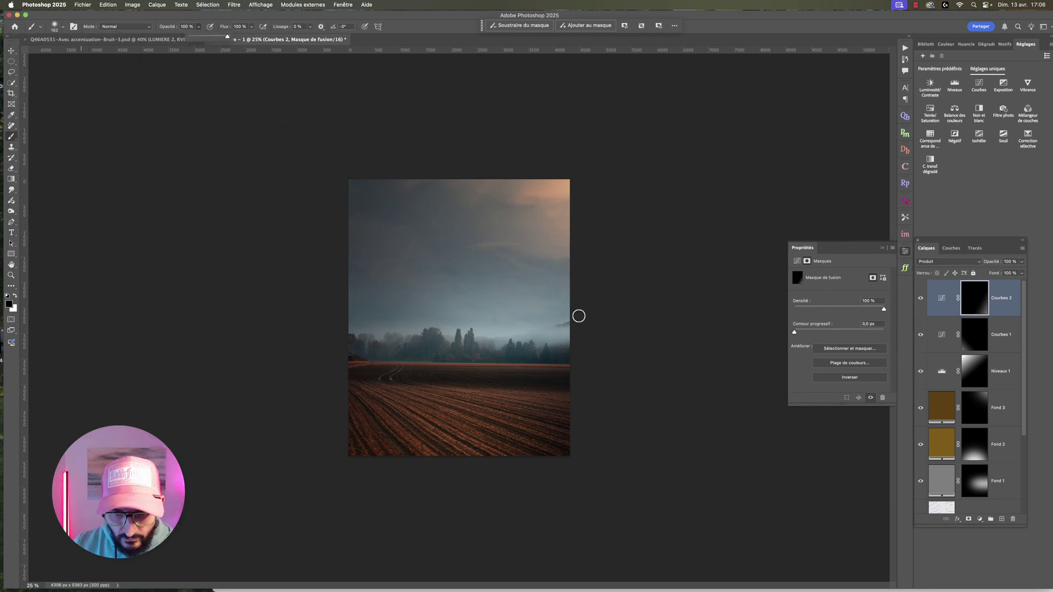
pyautogui.click(63, 27)
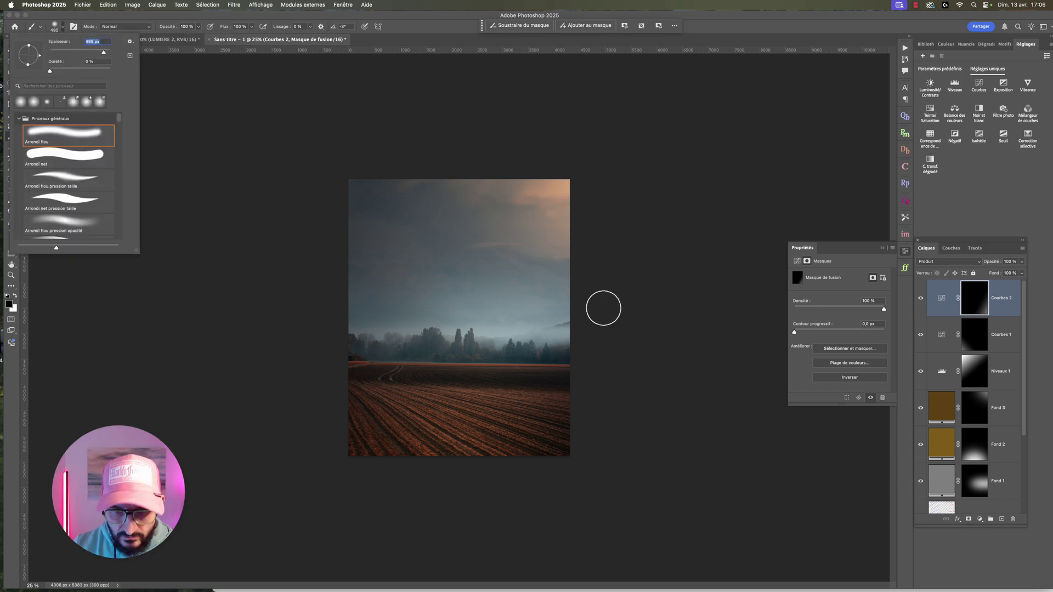
pyautogui.click(548, 307)
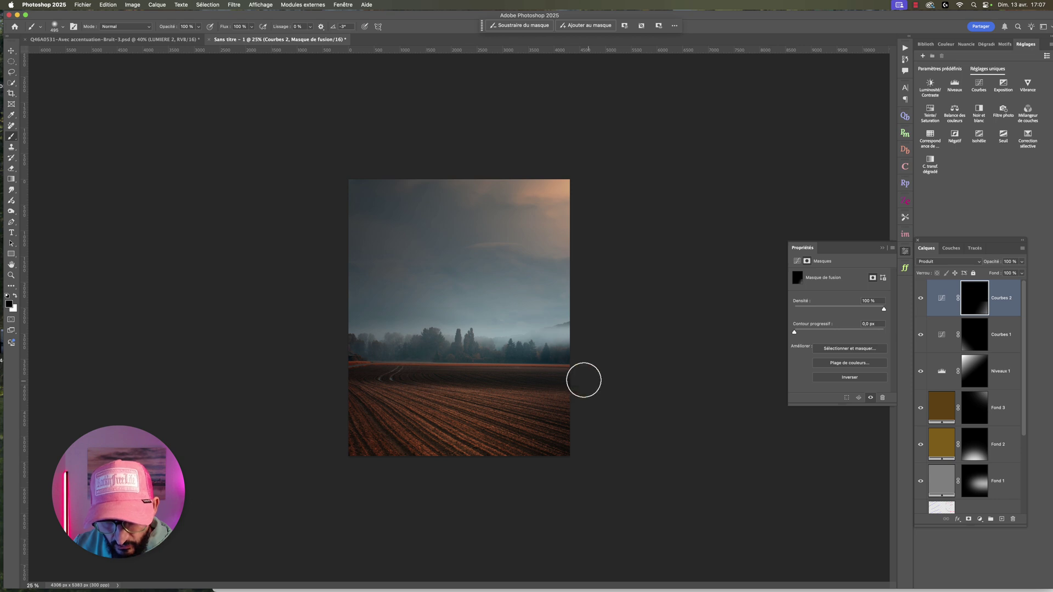
pyautogui.moveTo(583, 379); pyautogui.dragTo(576, 371)
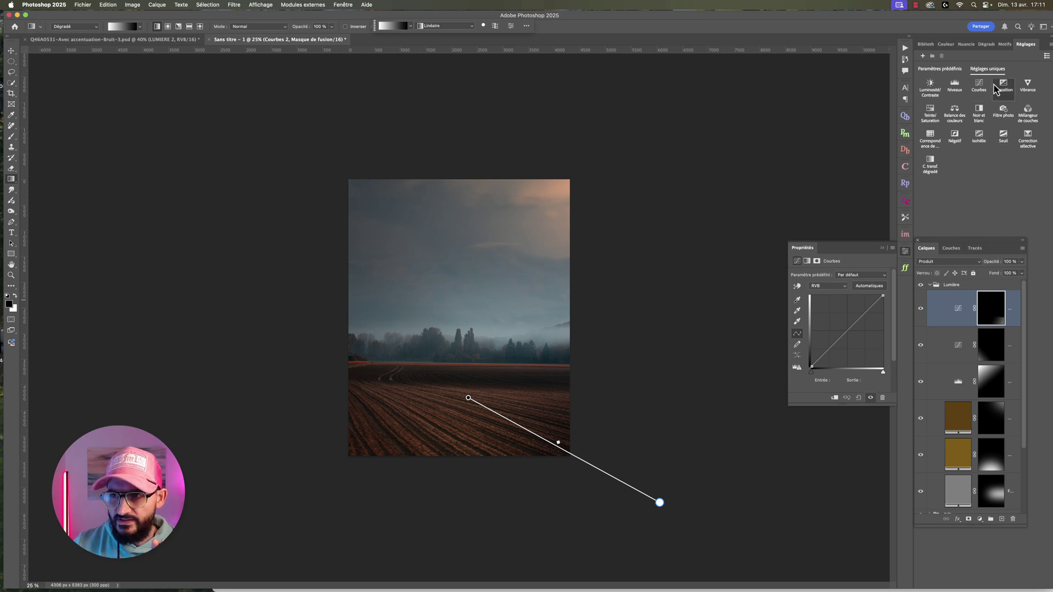
# - Add a Levels adjustment layer with its blend mode set to Produit
pyautogui.click(954, 85)
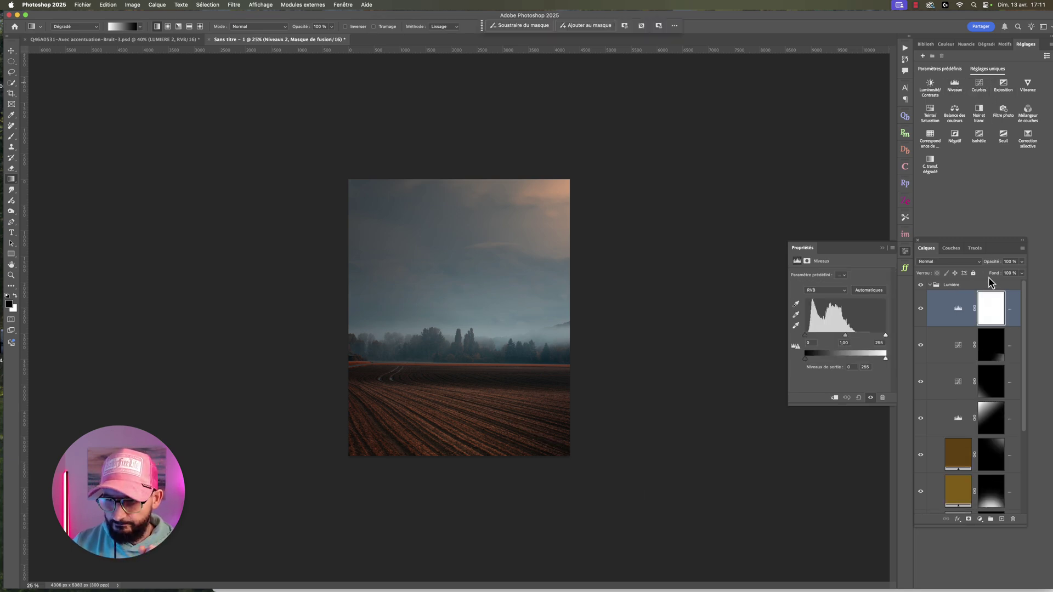
pyautogui.click(956, 262)
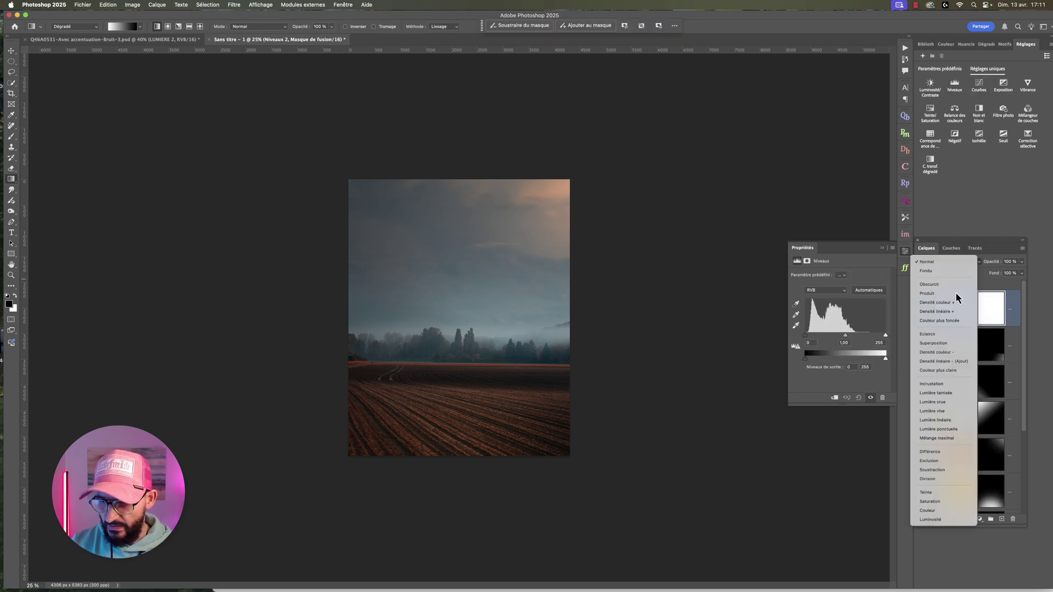
pyautogui.click(947, 295)
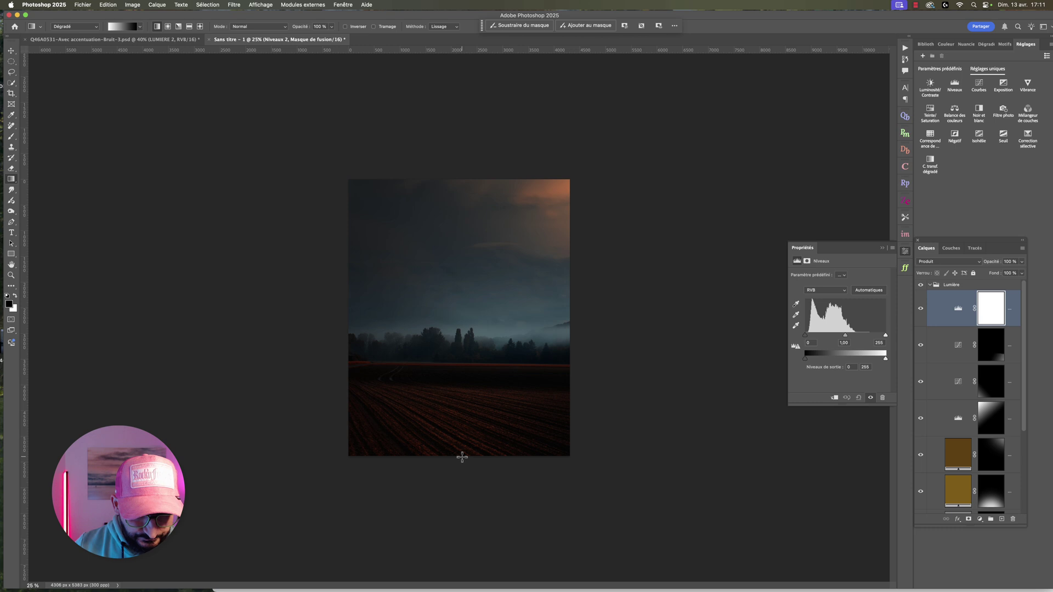
# - Draw and adjust a gradient on the Levels mask so it darkens only the field's bottom
pyautogui.moveTo(461, 456); pyautogui.dragTo(462, 406)
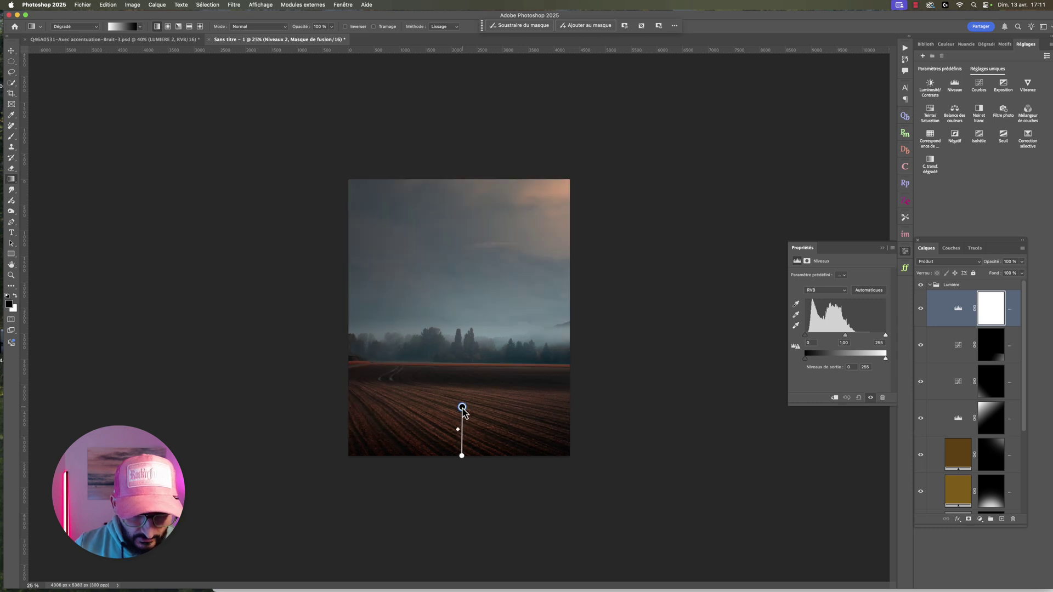
pyautogui.moveTo(461, 456); pyautogui.dragTo(464, 545)
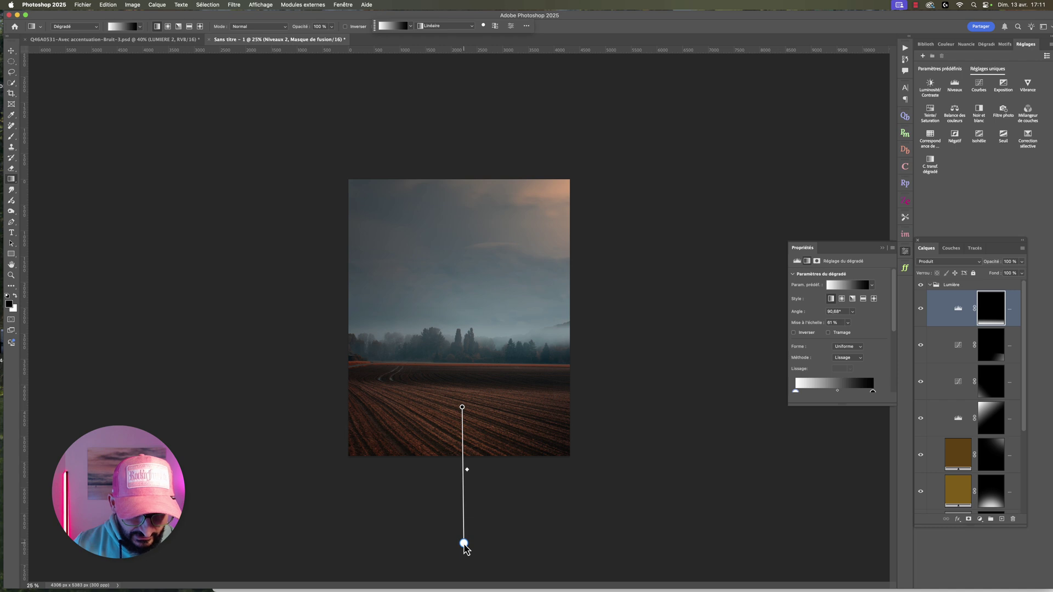
pyautogui.moveTo(462, 407); pyautogui.dragTo(463, 418)
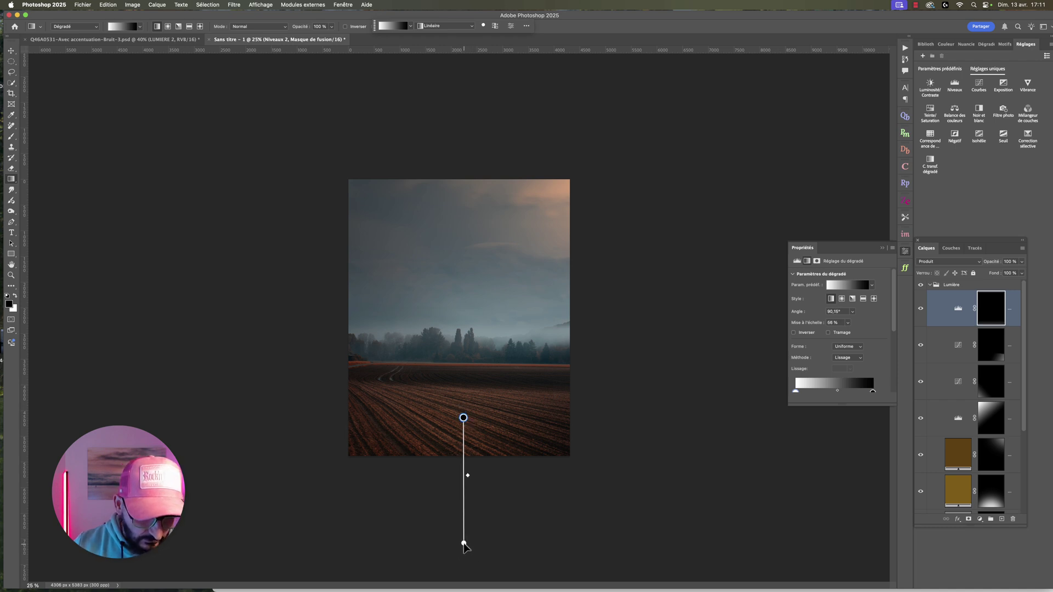
pyautogui.moveTo(464, 544); pyautogui.dragTo(464, 523)
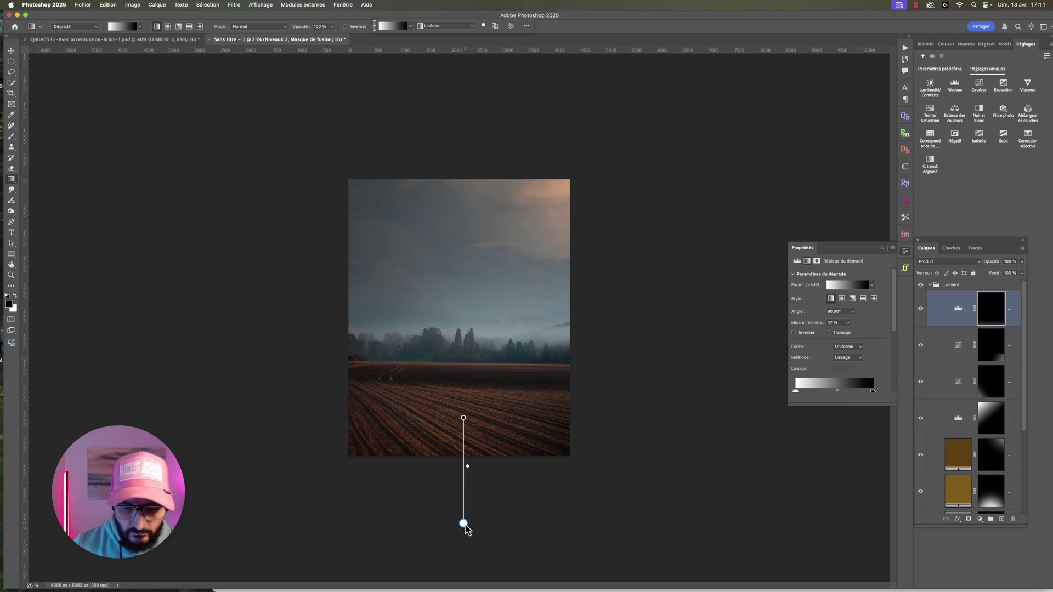
pyautogui.click(921, 312)
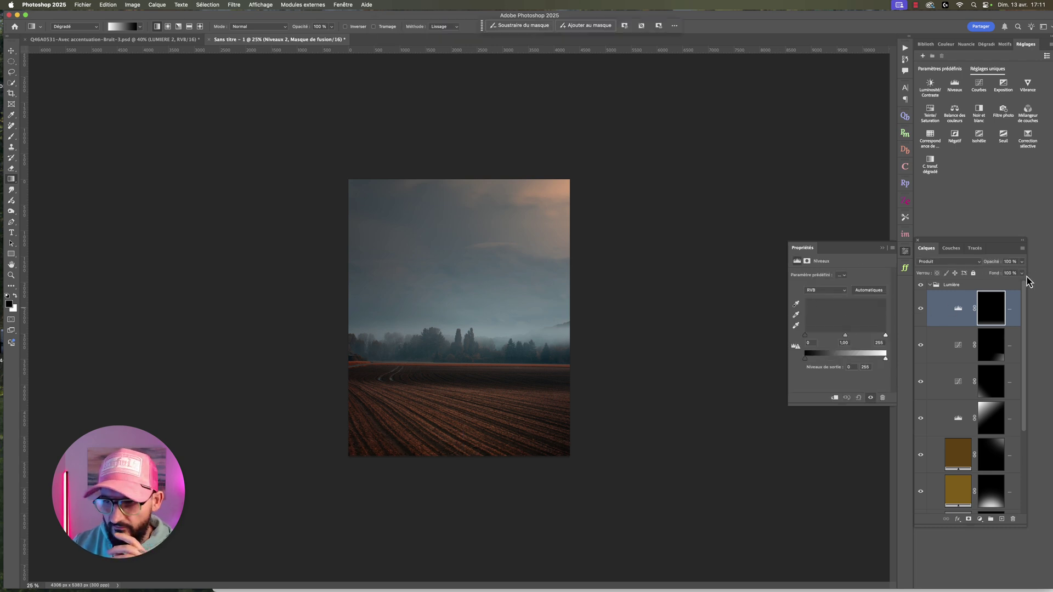
pyautogui.click(929, 285)
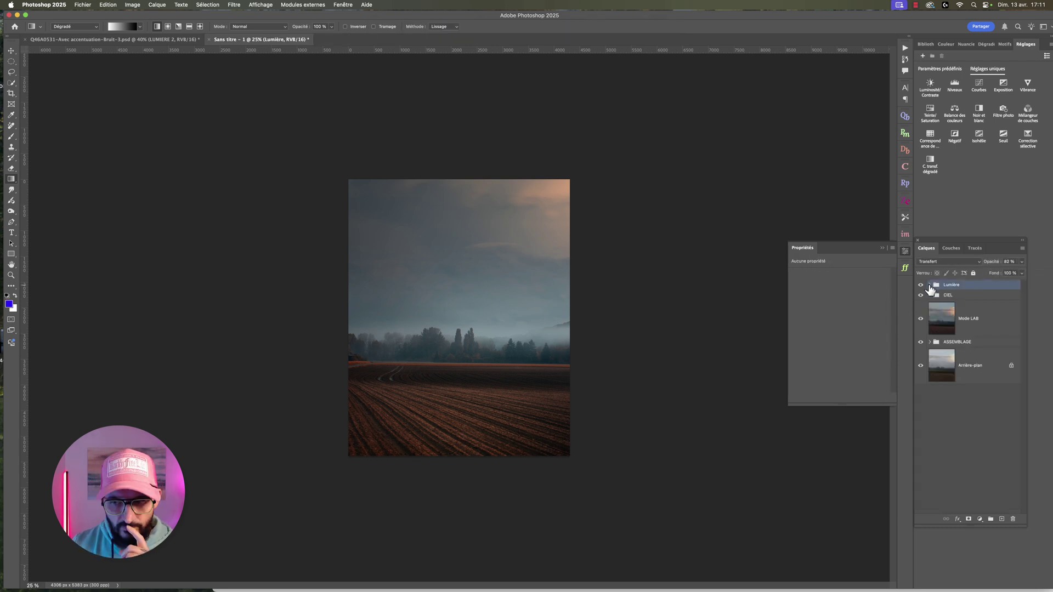
pyautogui.click(920, 285)
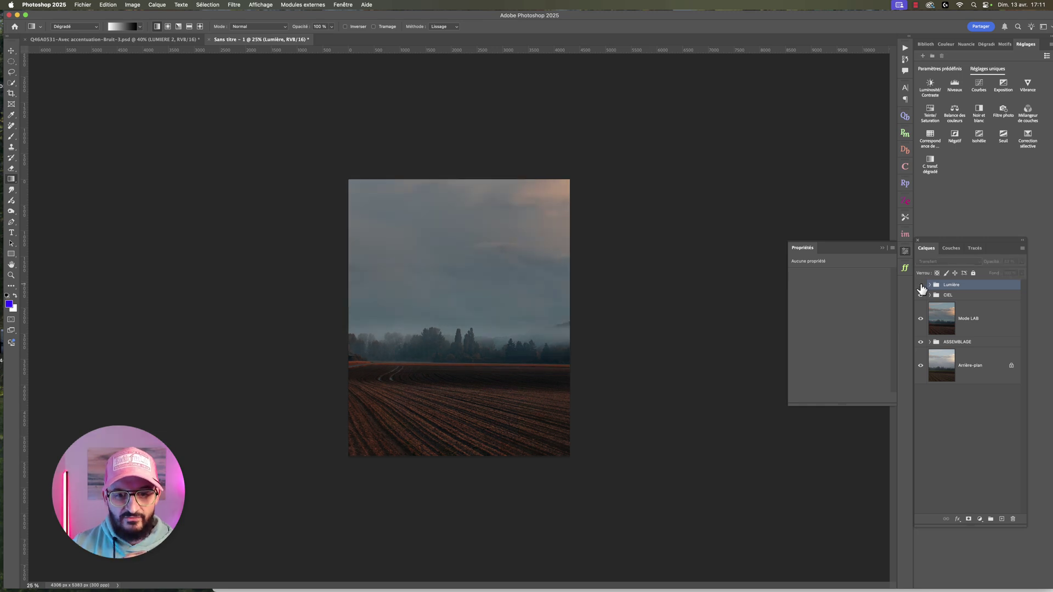
pyautogui.click(920, 285)
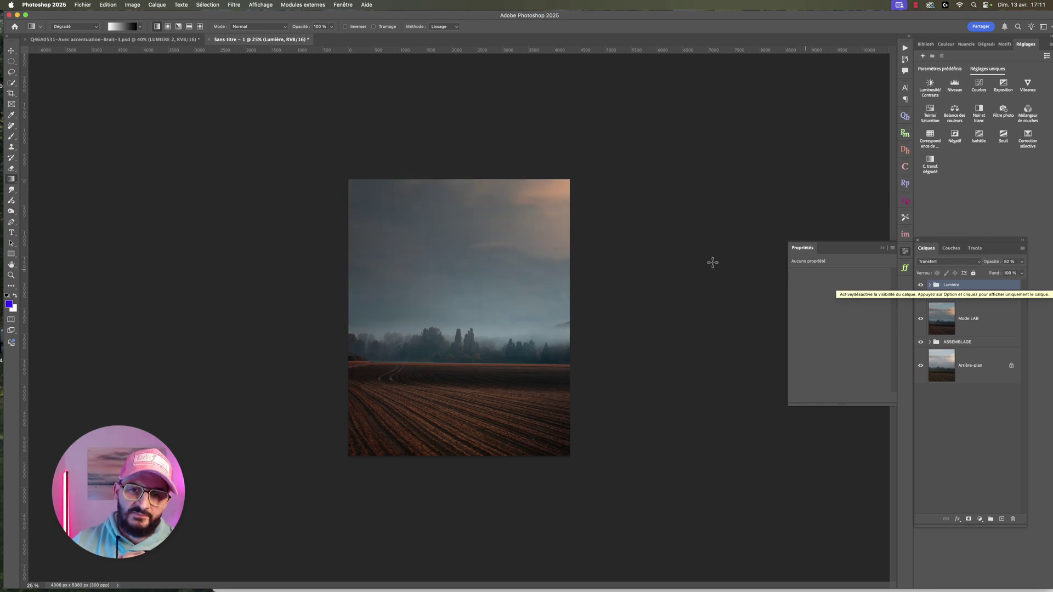
pyautogui.click(34, 585)
pyautogui.write('40')
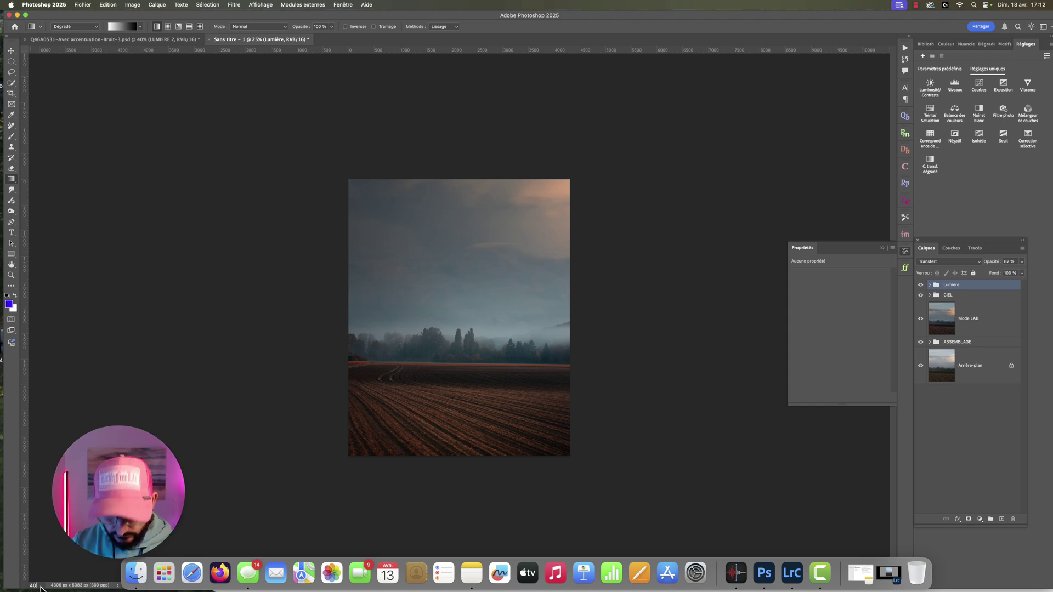
pyautogui.press('Return')
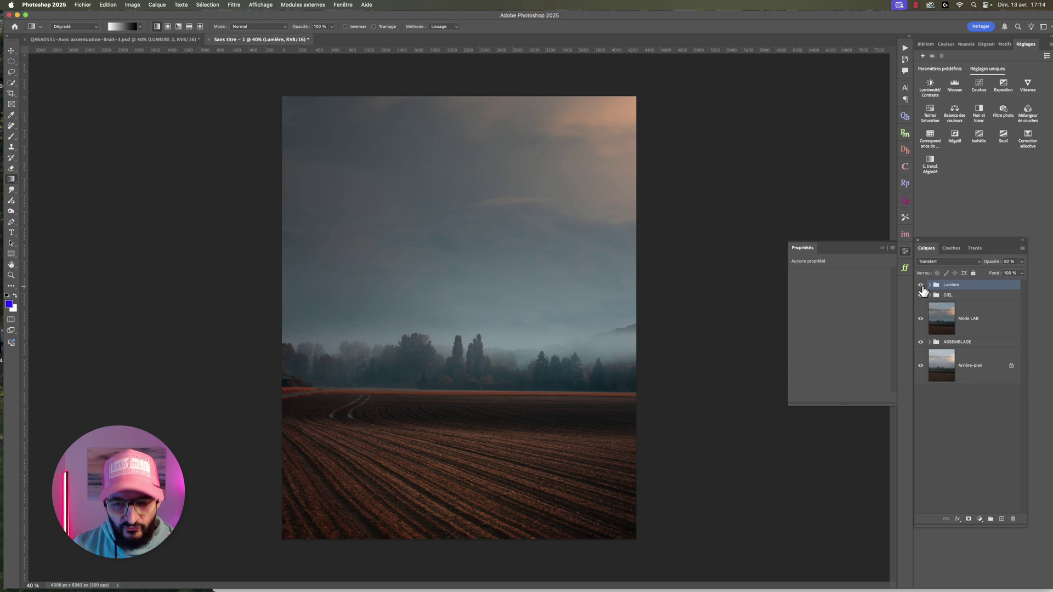
pyautogui.click(920, 288)
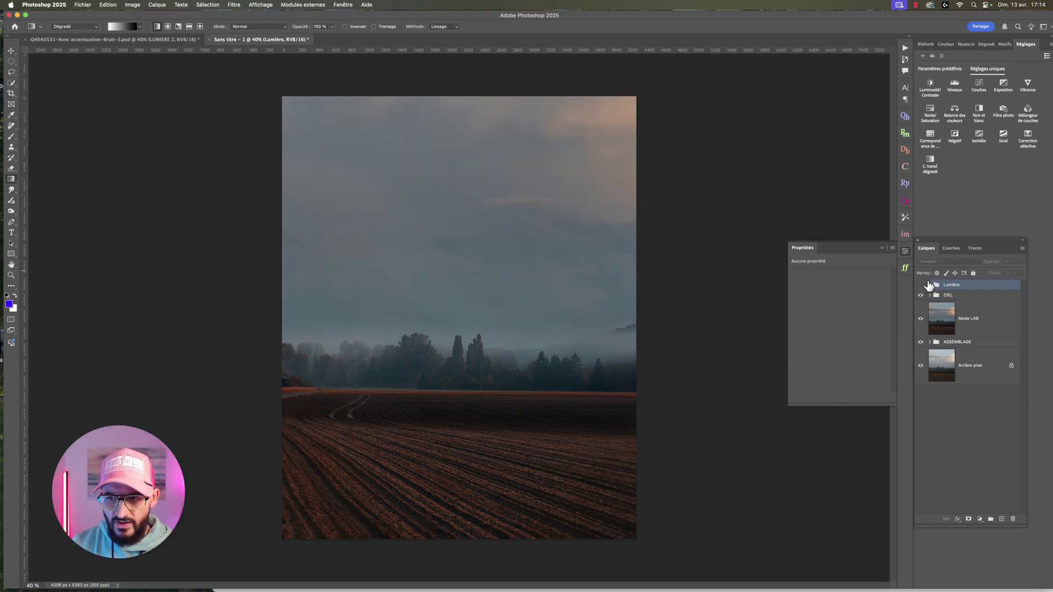
pyautogui.click(921, 285)
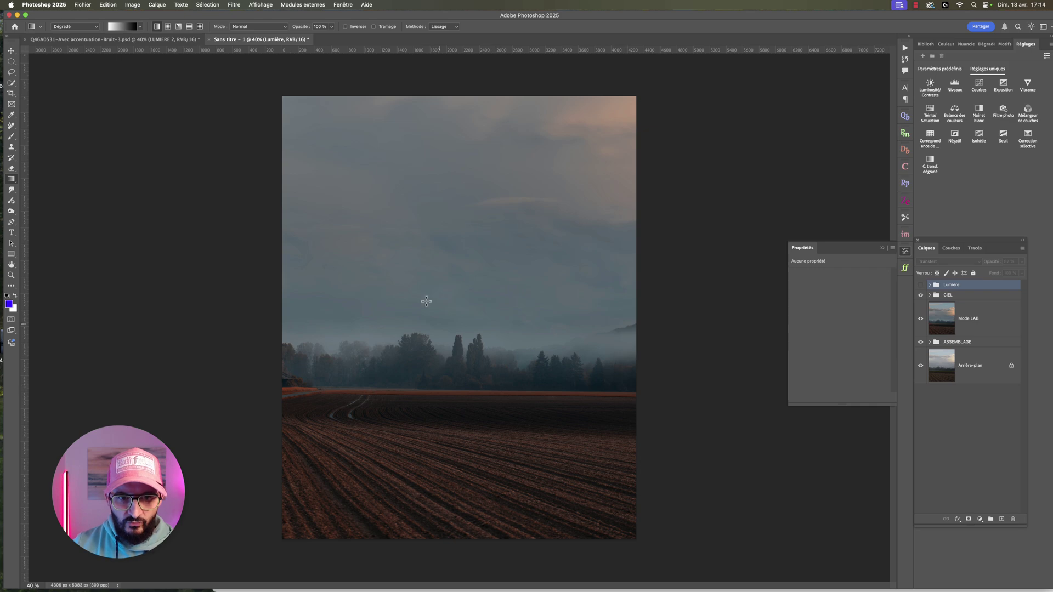